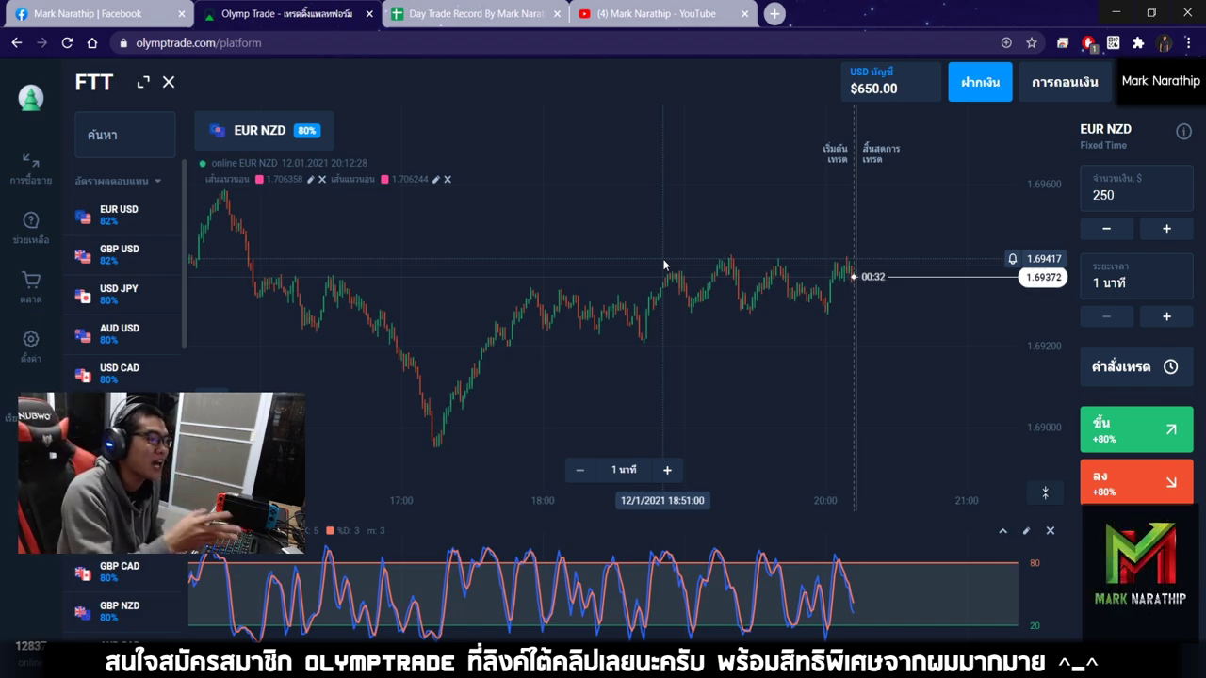
# Step: Switch to the Day Trade Record spreadsheet and review the logged trades, the overall profit total and the goal cell
pyautogui.click(521, 27)
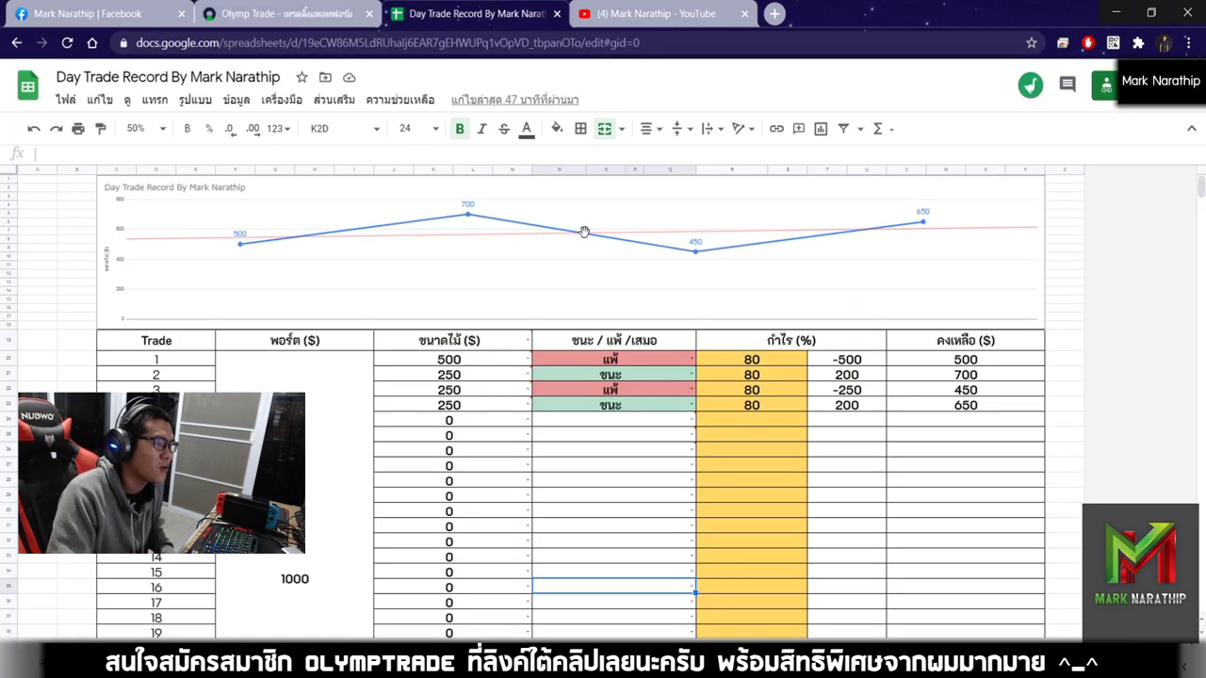
pyautogui.click(733, 395)
pyautogui.scroll(-5, 739, 445)
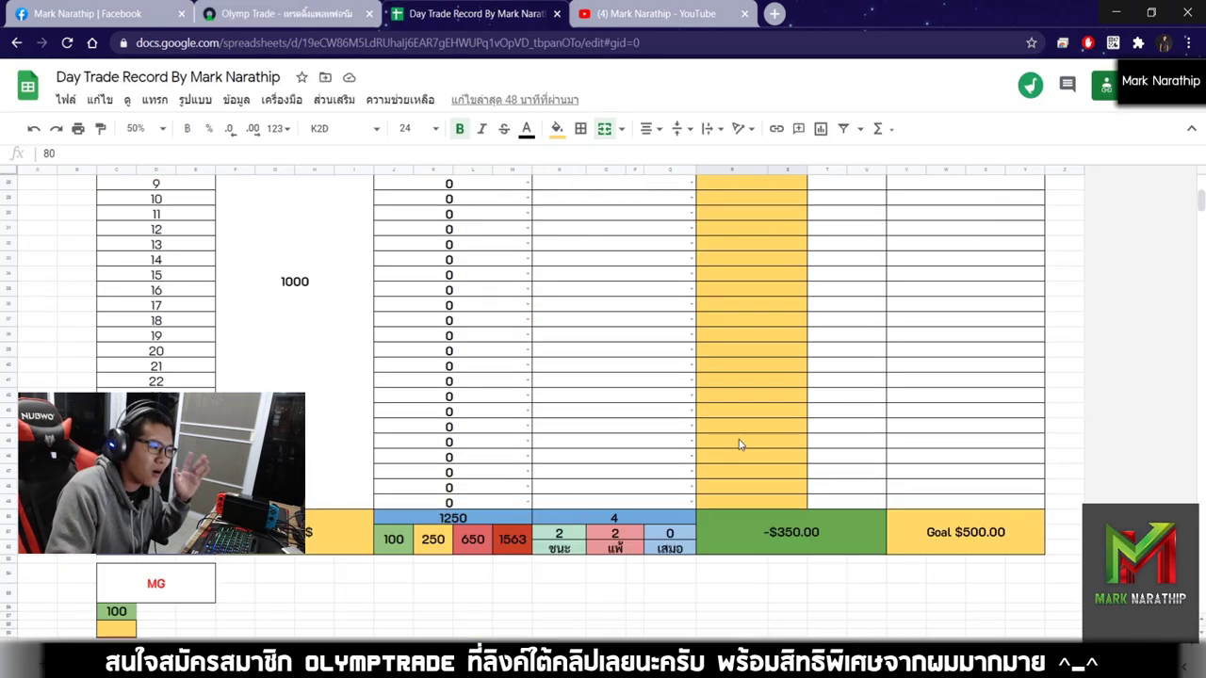
pyautogui.click(756, 412)
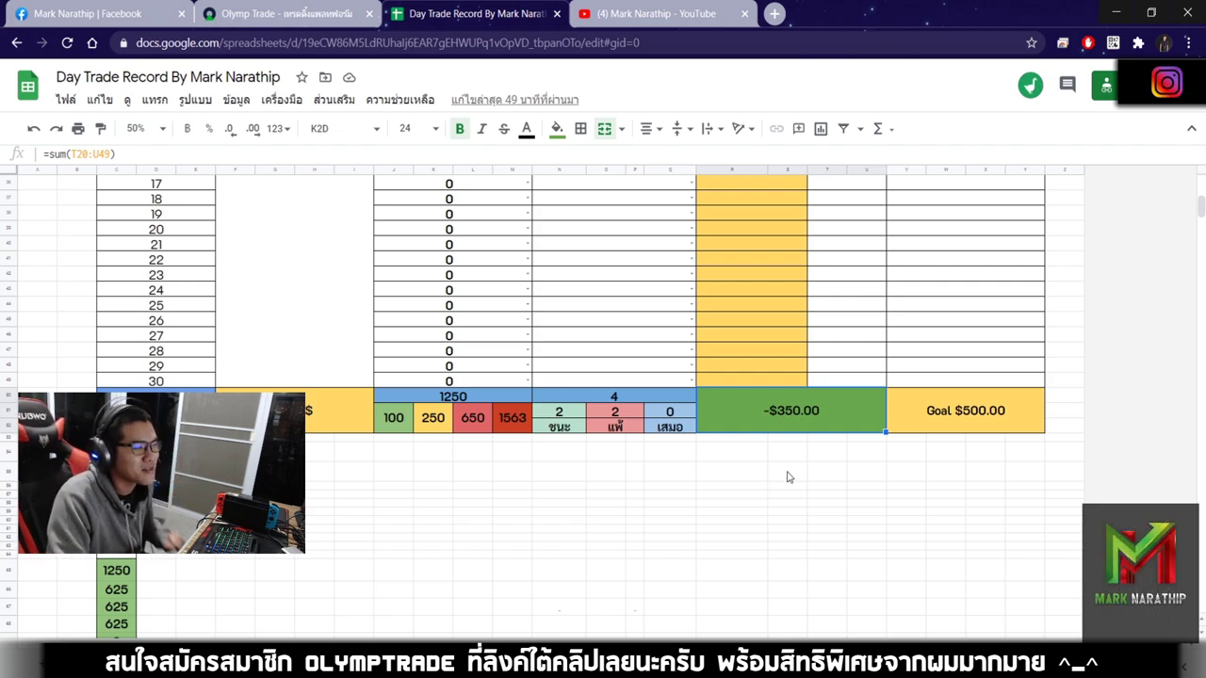
pyautogui.scroll(5, 788, 478)
pyautogui.scroll(-5, 788, 478)
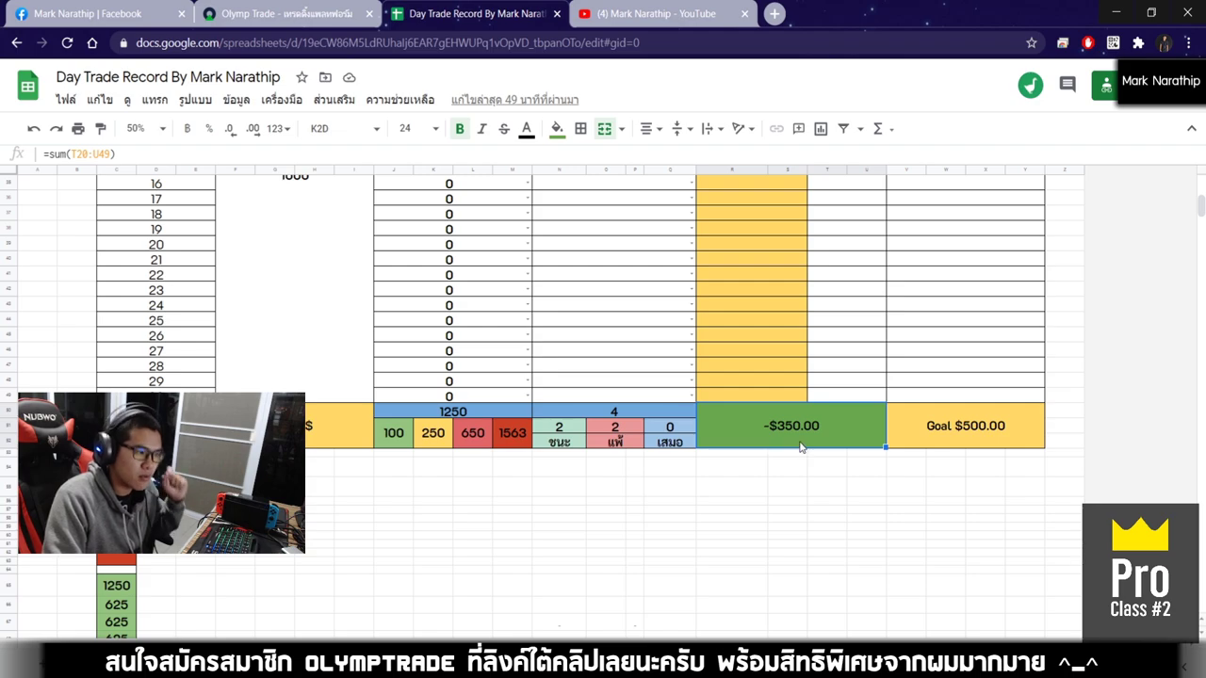
pyautogui.click(954, 436)
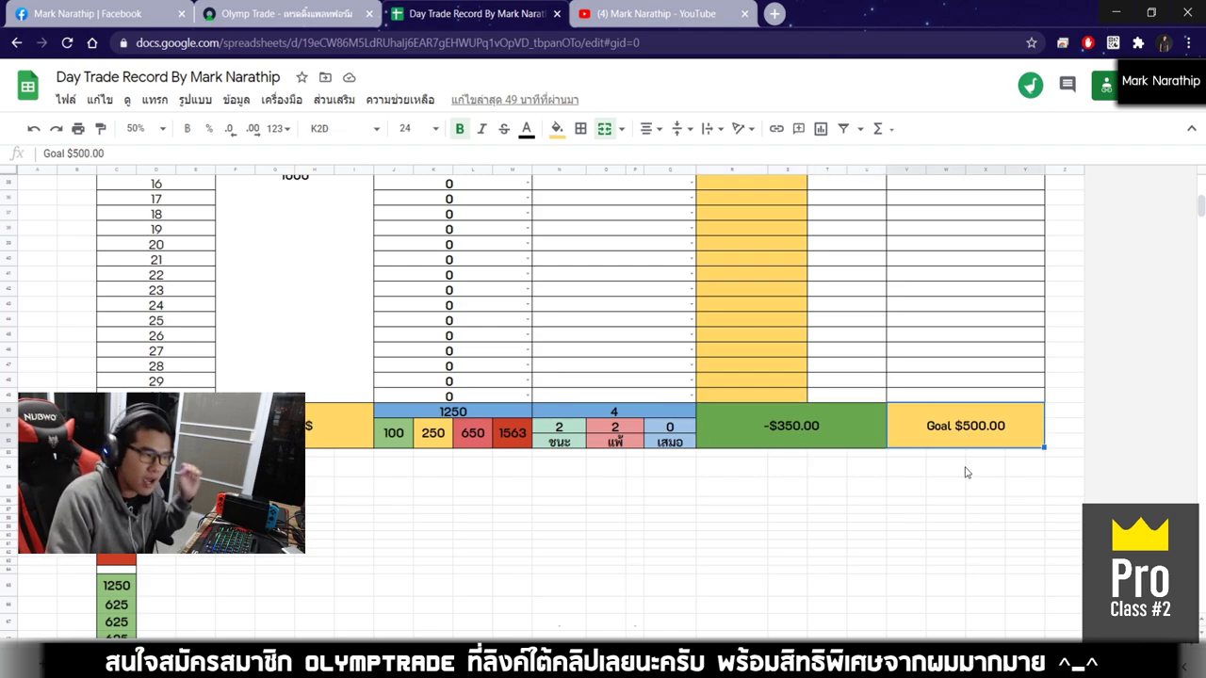
pyautogui.click(876, 471)
pyautogui.click(855, 499)
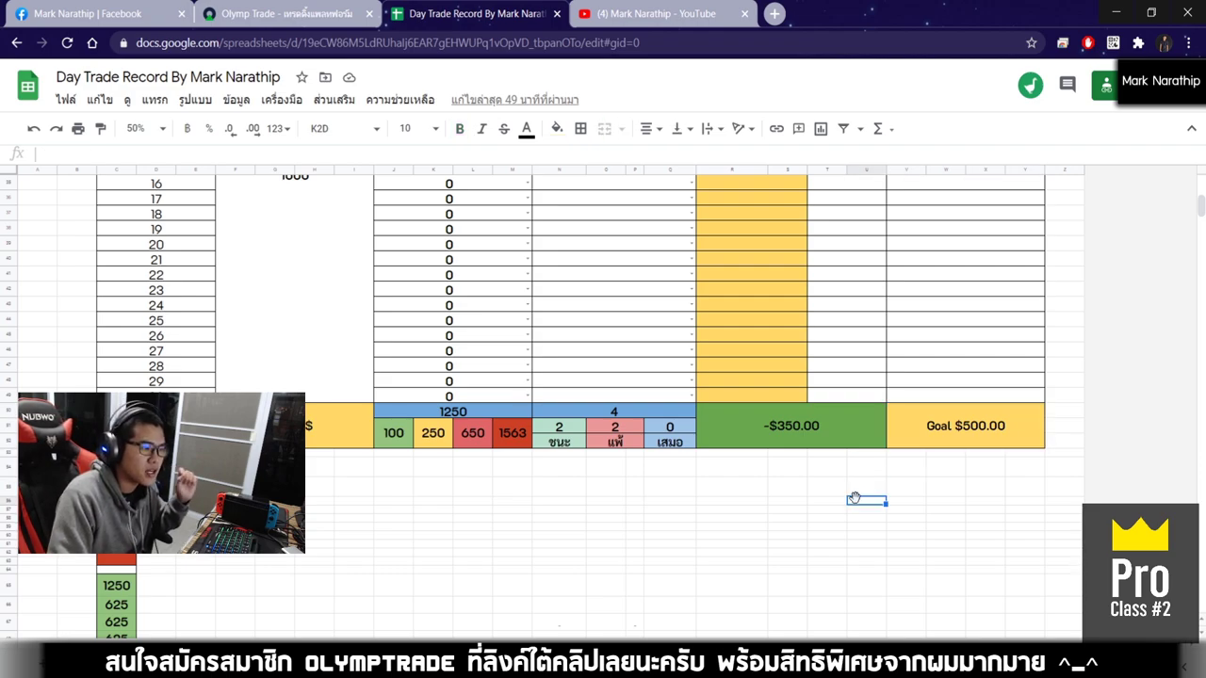
pyautogui.click(771, 442)
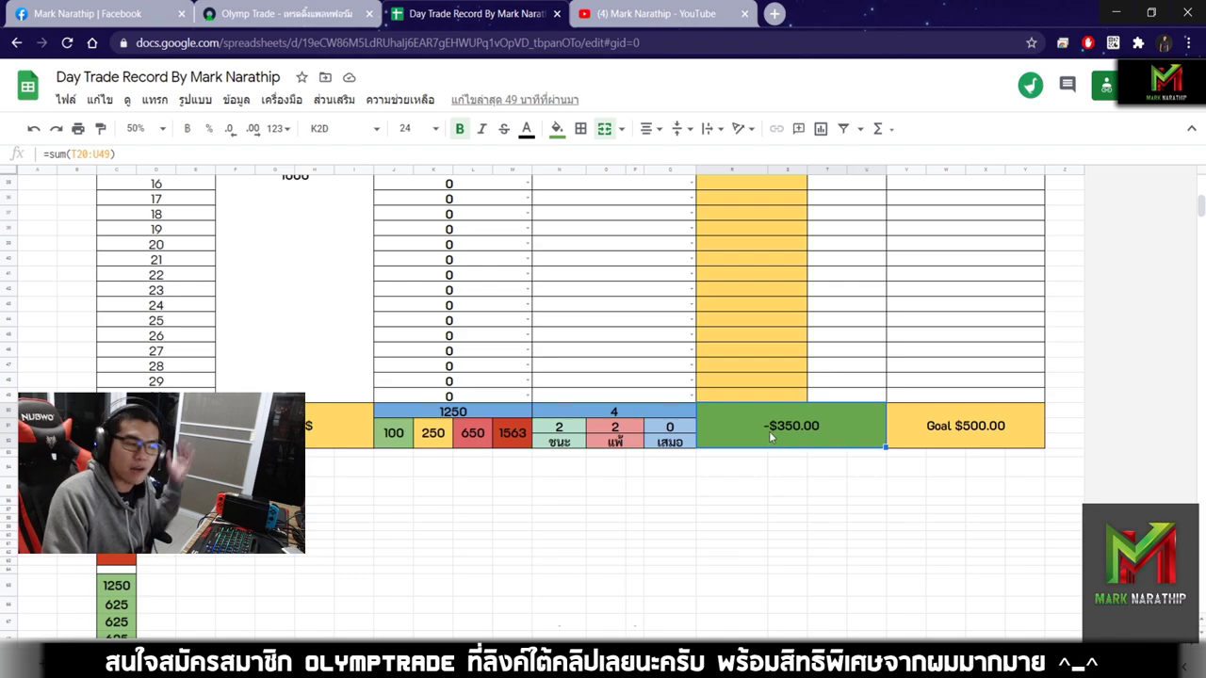
pyautogui.click(821, 514)
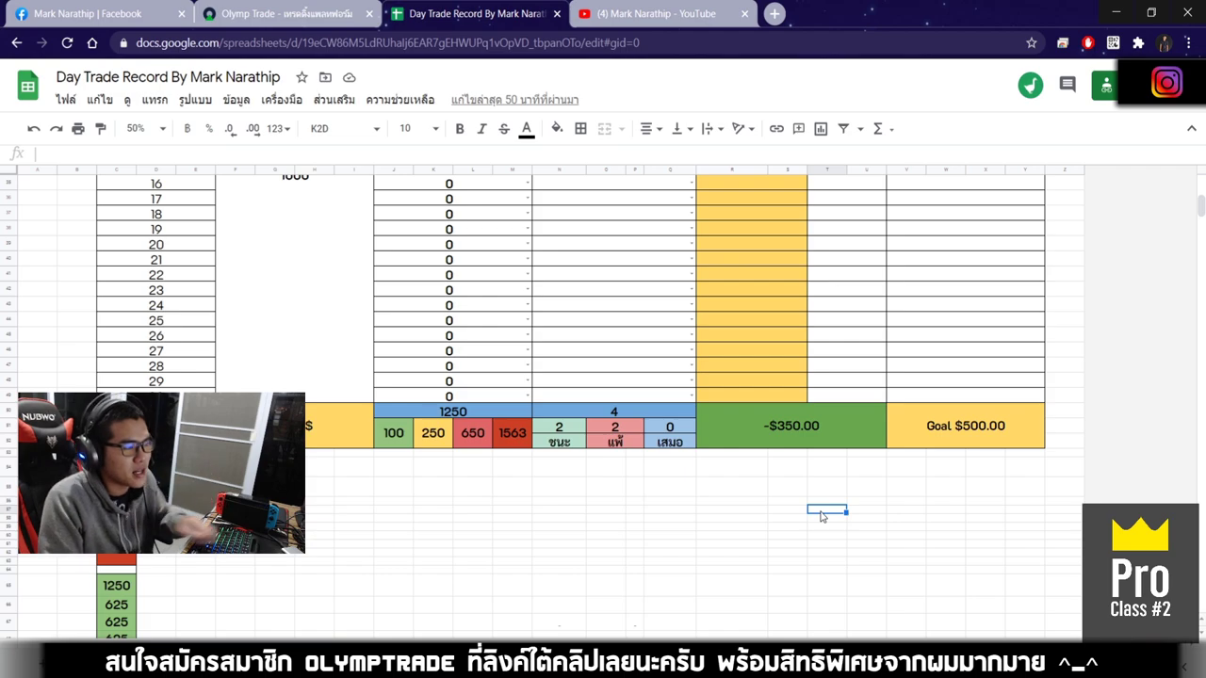
pyautogui.scroll(5, 833, 486)
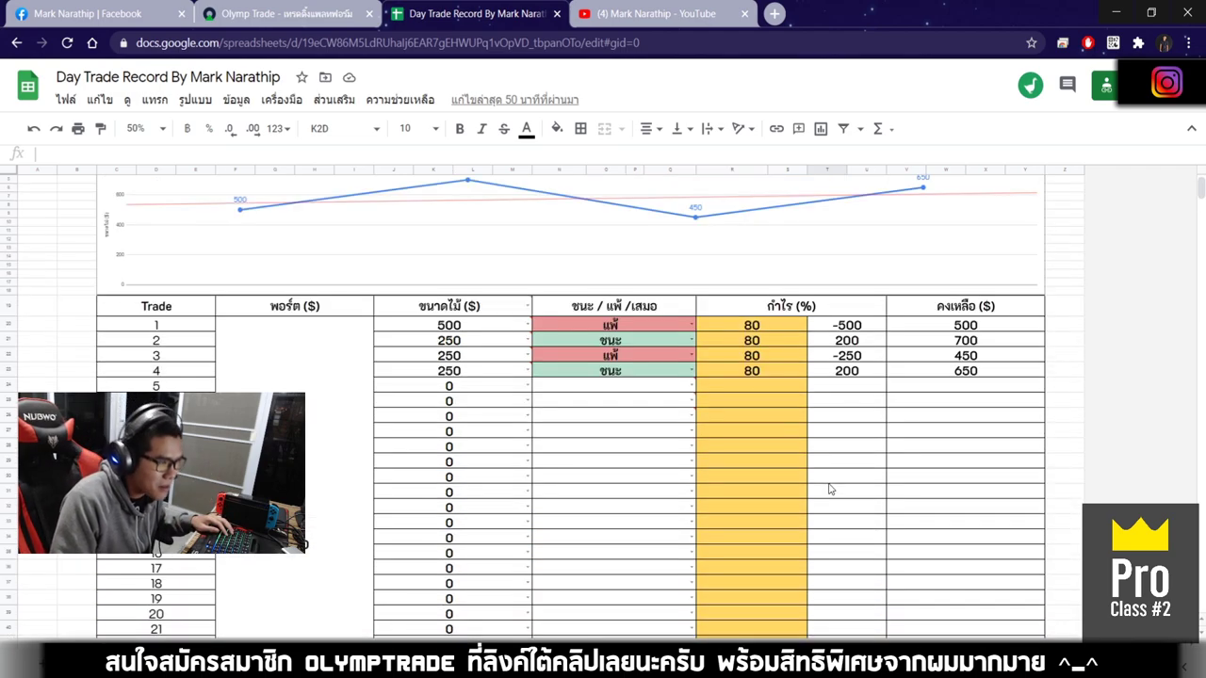
pyautogui.click(829, 486)
pyautogui.scroll(1, 829, 488)
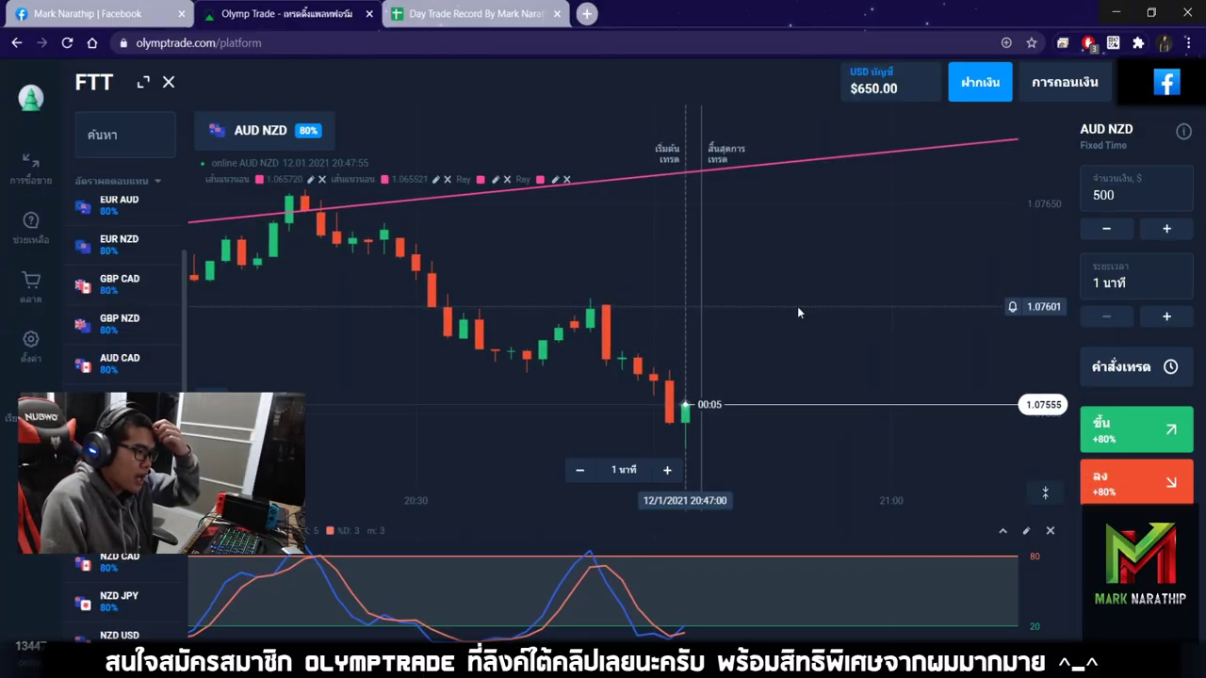
# Step: Place a $500 one-minute Fixed Time trade on AUD NZD, predicting a price rise (ขึ้น)
pyautogui.scroll(2, 797, 306)
pyautogui.scroll(3, 797, 307)
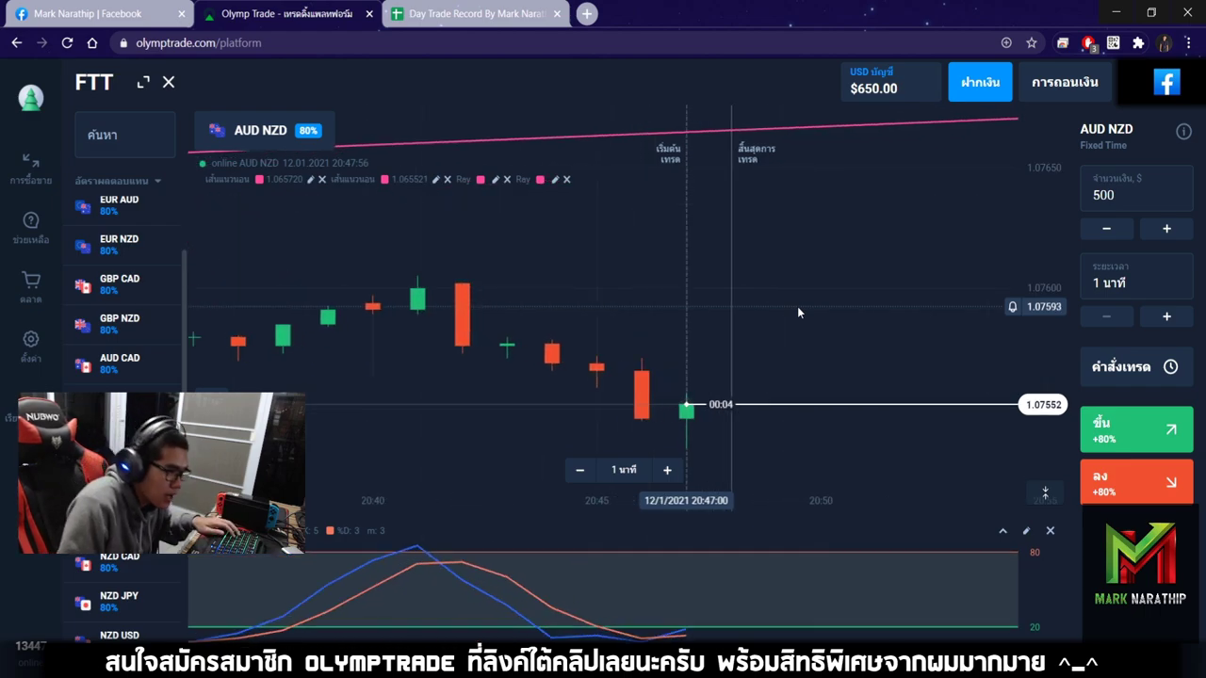
pyautogui.click(1145, 428)
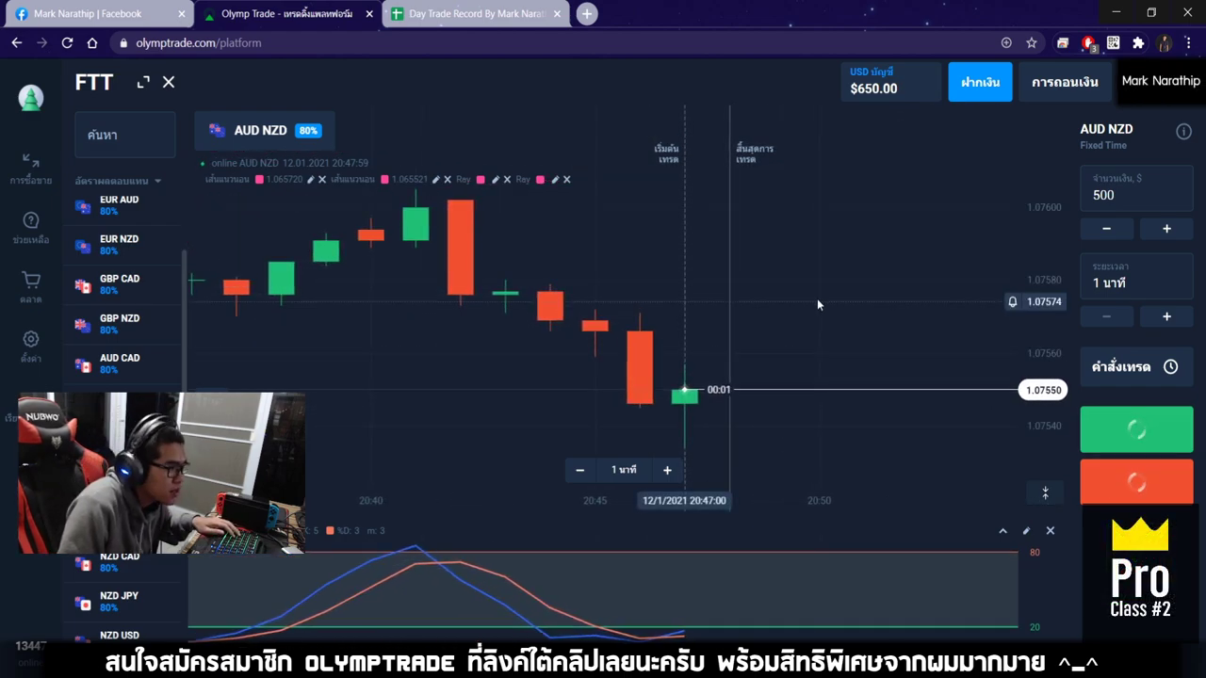
# Step: Examine the AUD NZD price history along the rising trend line, back to where the line starts
pyautogui.moveTo(765, 281); pyautogui.dragTo(721, 273)
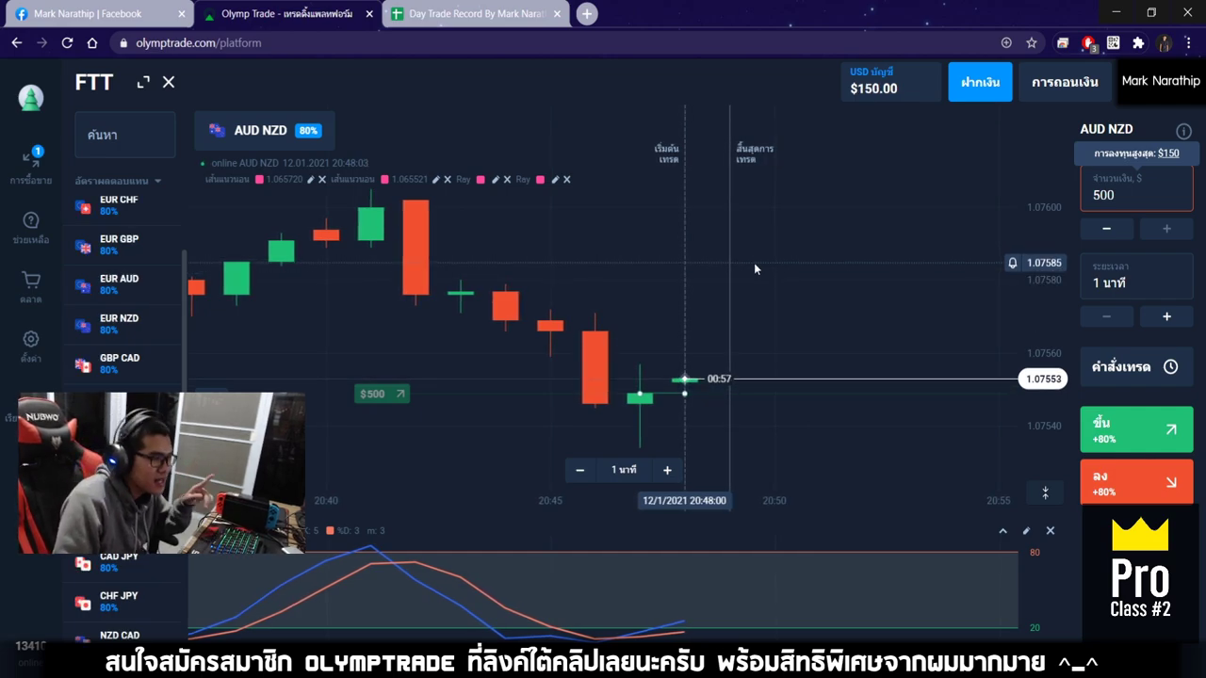
pyautogui.scroll(-3, 754, 269)
pyautogui.scroll(-3, 754, 270)
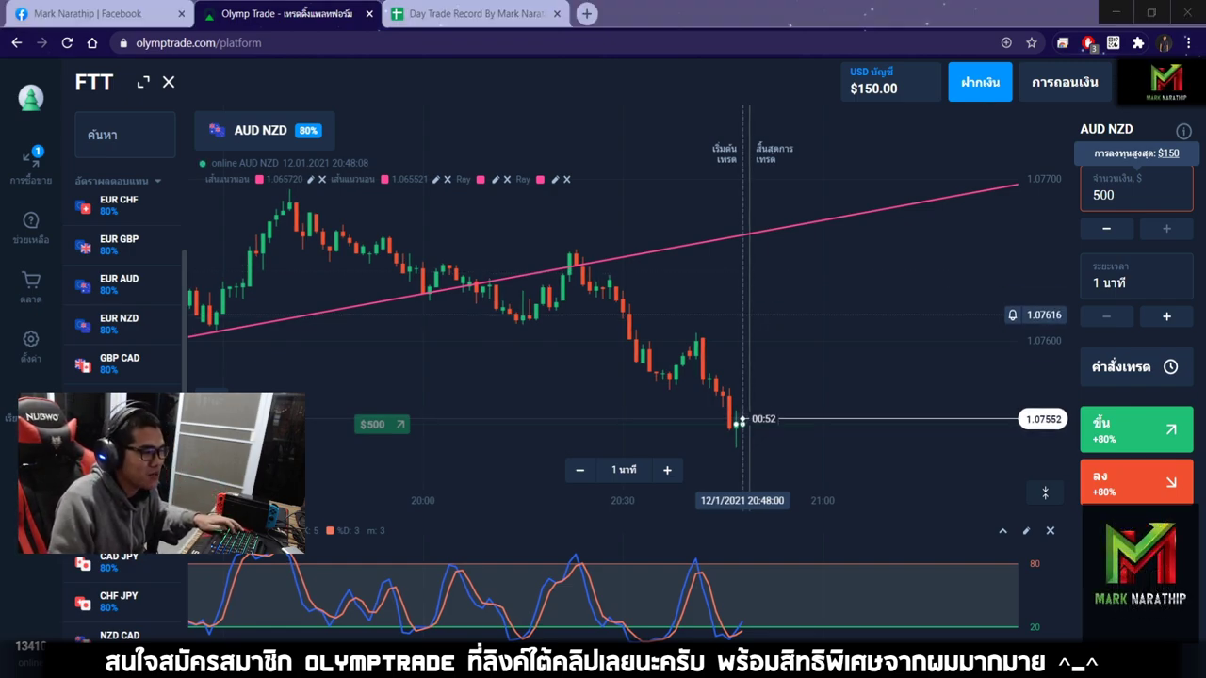
pyautogui.moveTo(801, 292); pyautogui.dragTo(818, 323)
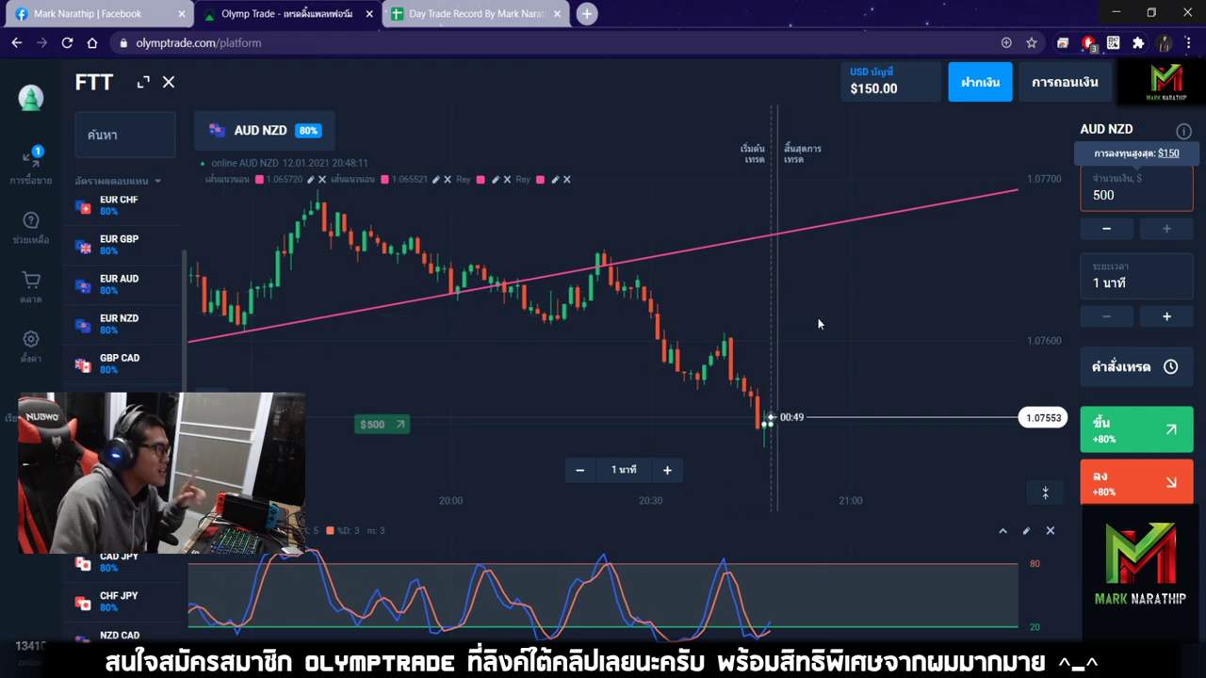
pyautogui.scroll(-4, 817, 324)
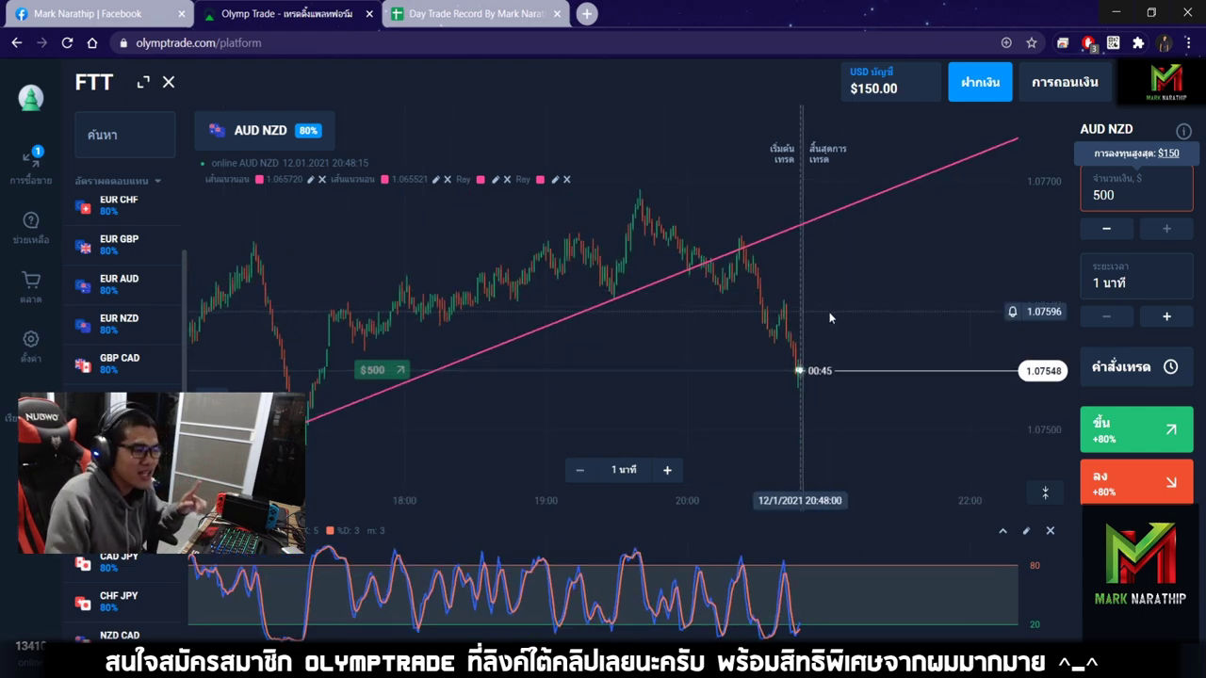
pyautogui.moveTo(829, 312); pyautogui.dragTo(872, 286)
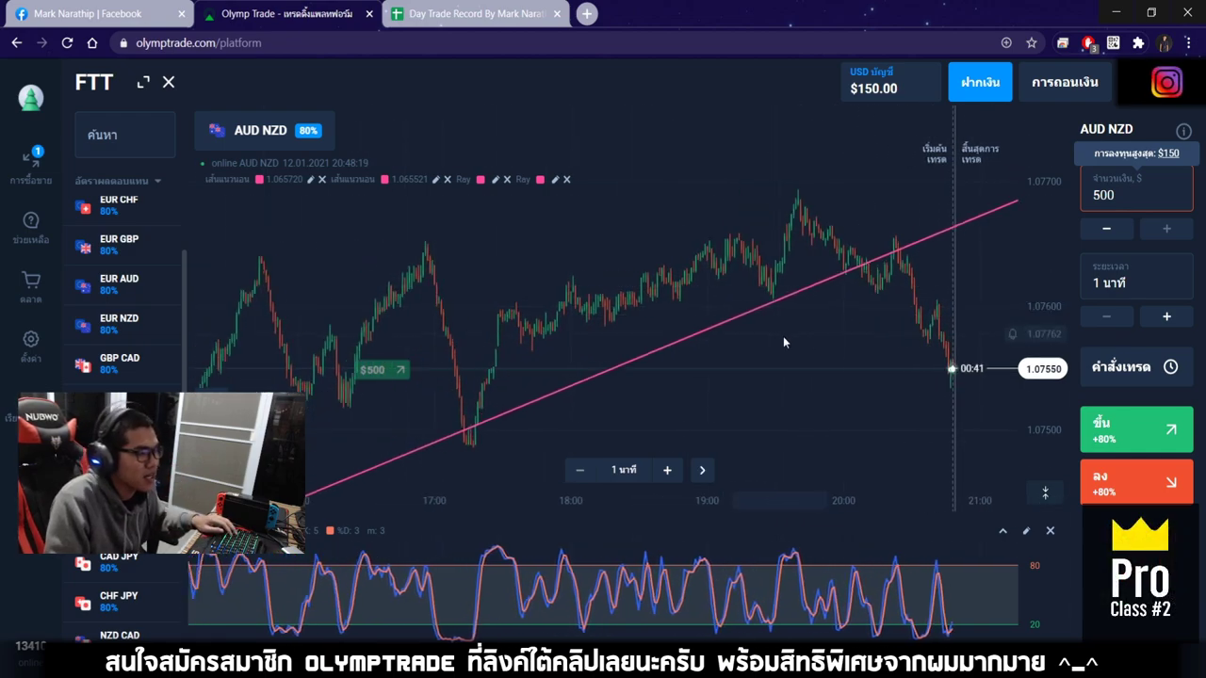
pyautogui.moveTo(490, 377); pyautogui.dragTo(806, 400)
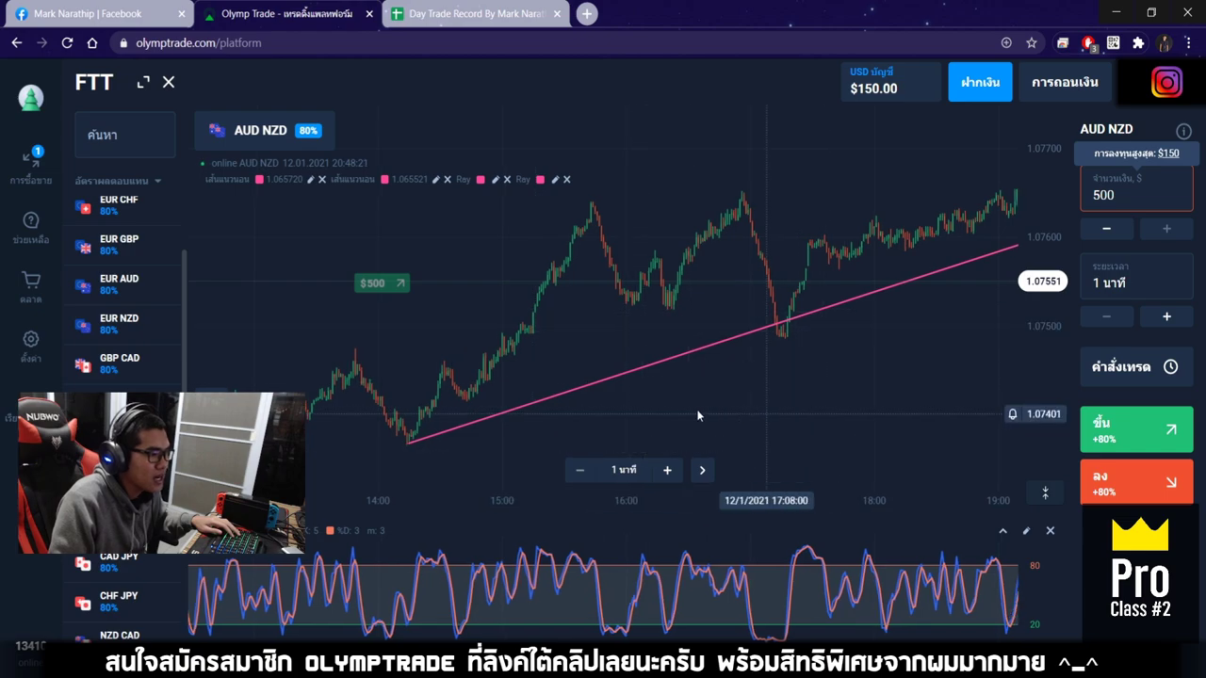
pyautogui.moveTo(697, 416); pyautogui.dragTo(404, 454)
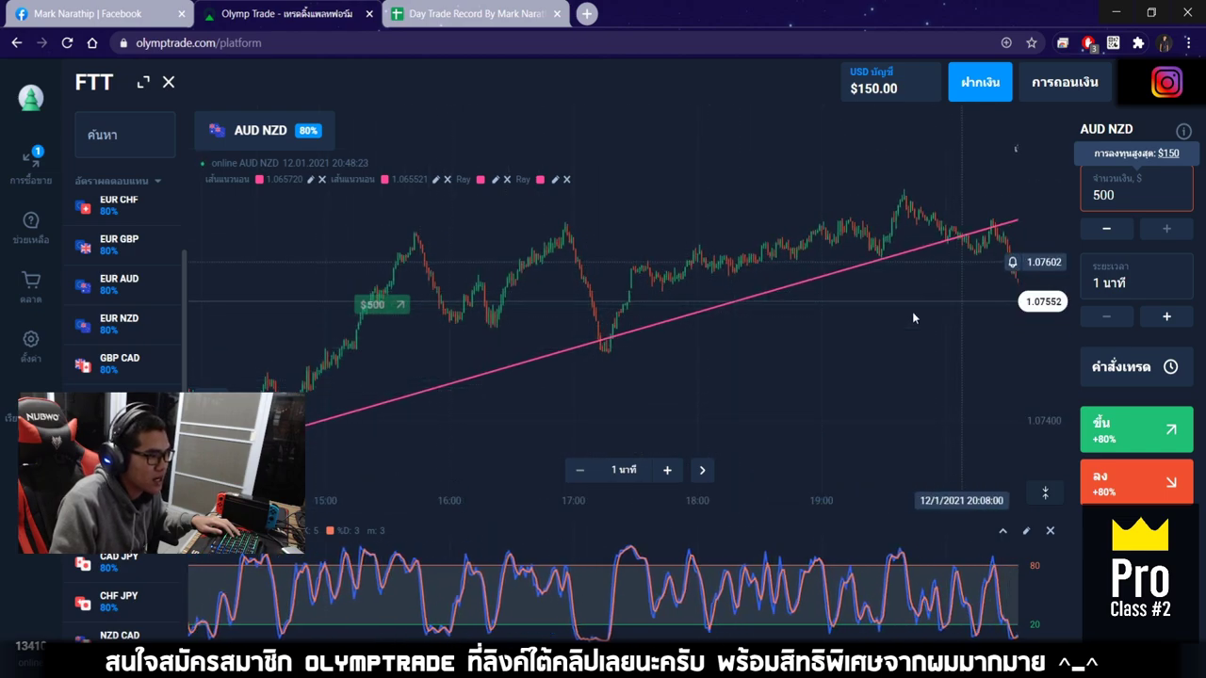
pyautogui.moveTo(912, 318); pyautogui.dragTo(668, 346)
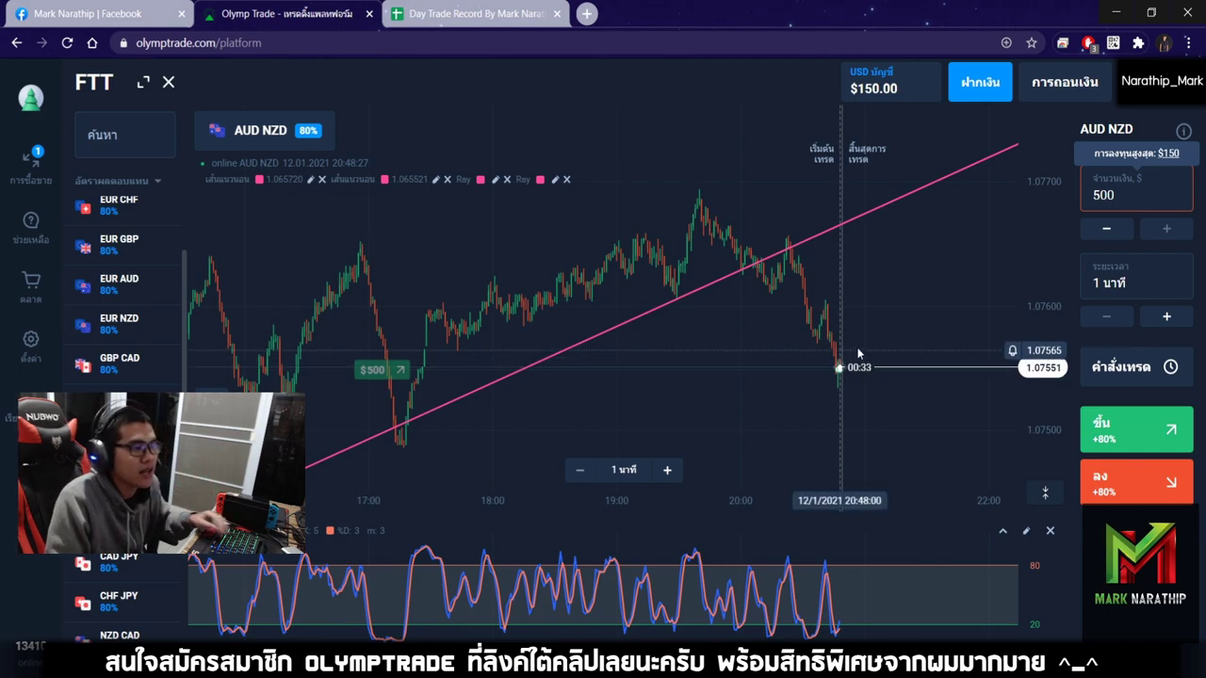
# Step: Watch the latest AUD NZD candles up close against the trade's entry point until the trade expires
pyautogui.scroll(5, 856, 346)
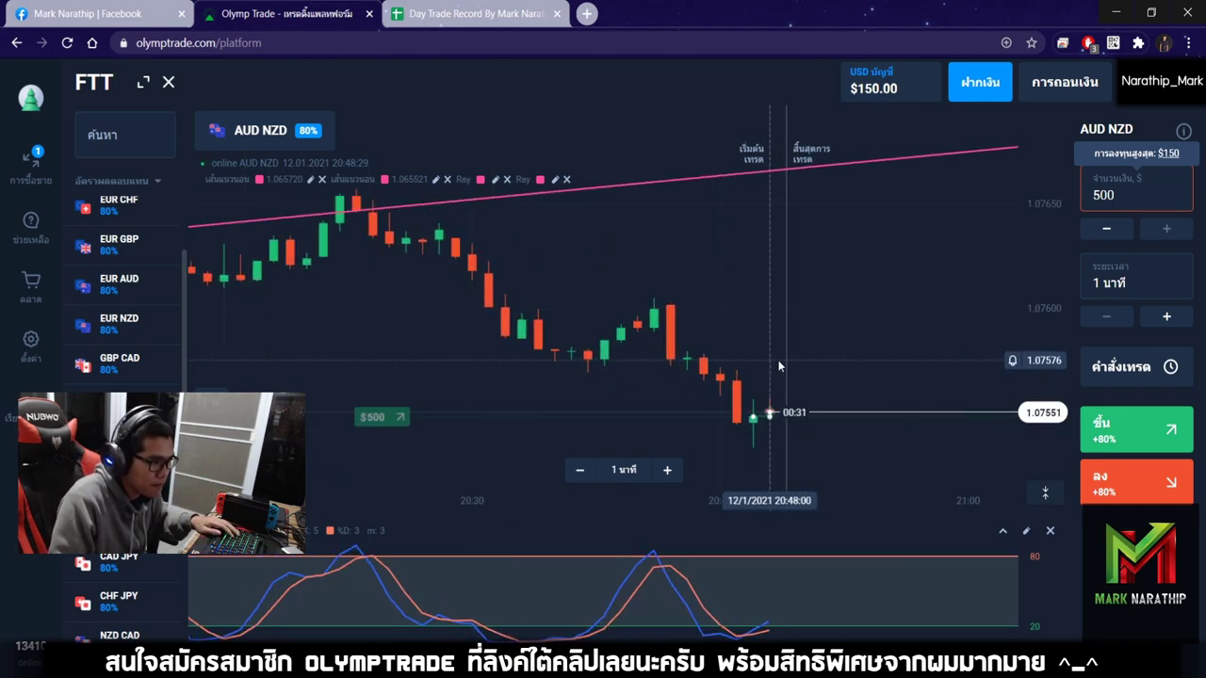
pyautogui.scroll(-2, 768, 365)
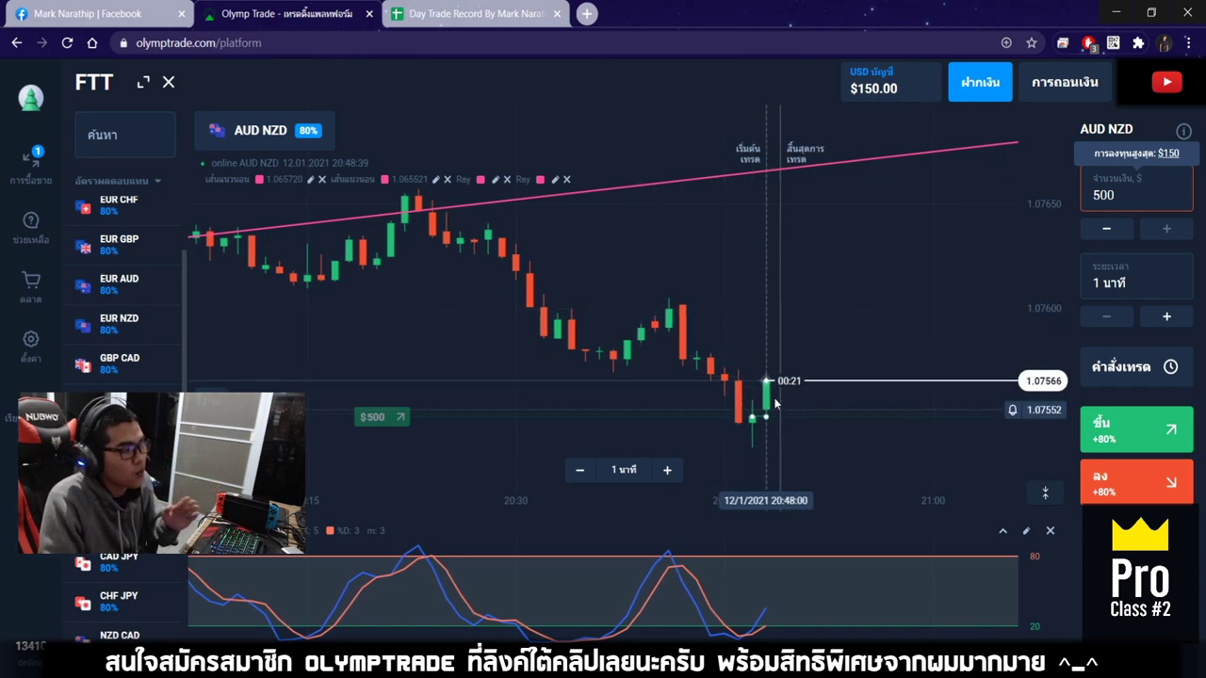
pyautogui.scroll(2, 779, 403)
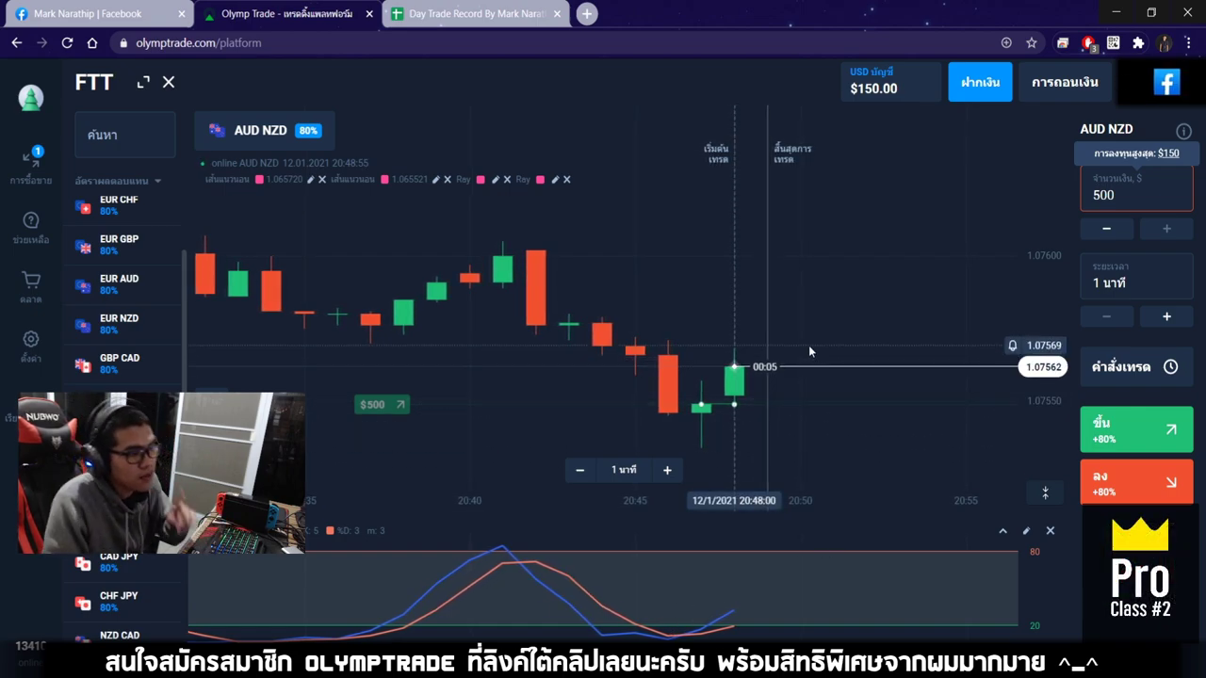
pyautogui.moveTo(799, 303); pyautogui.dragTo(835, 302)
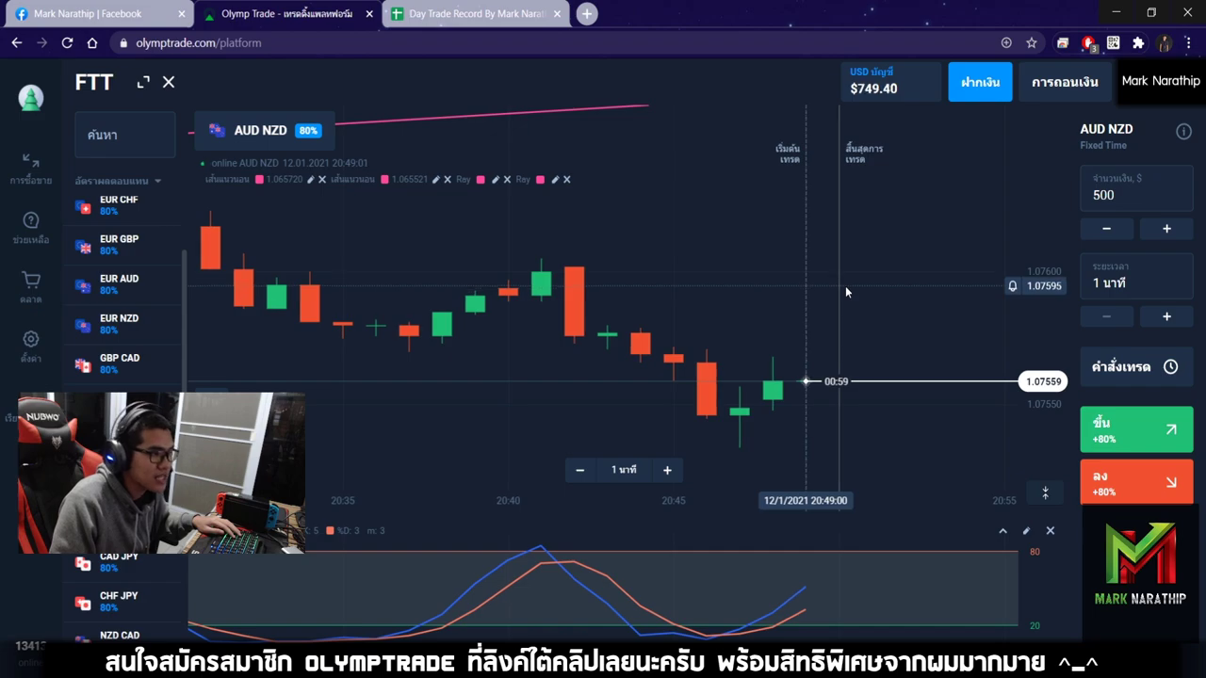
# Step: Switch to the Day Trade Record spreadsheet and enter 500 as the trade size (ขนาดไม้) for trade 5
pyautogui.click(475, 13)
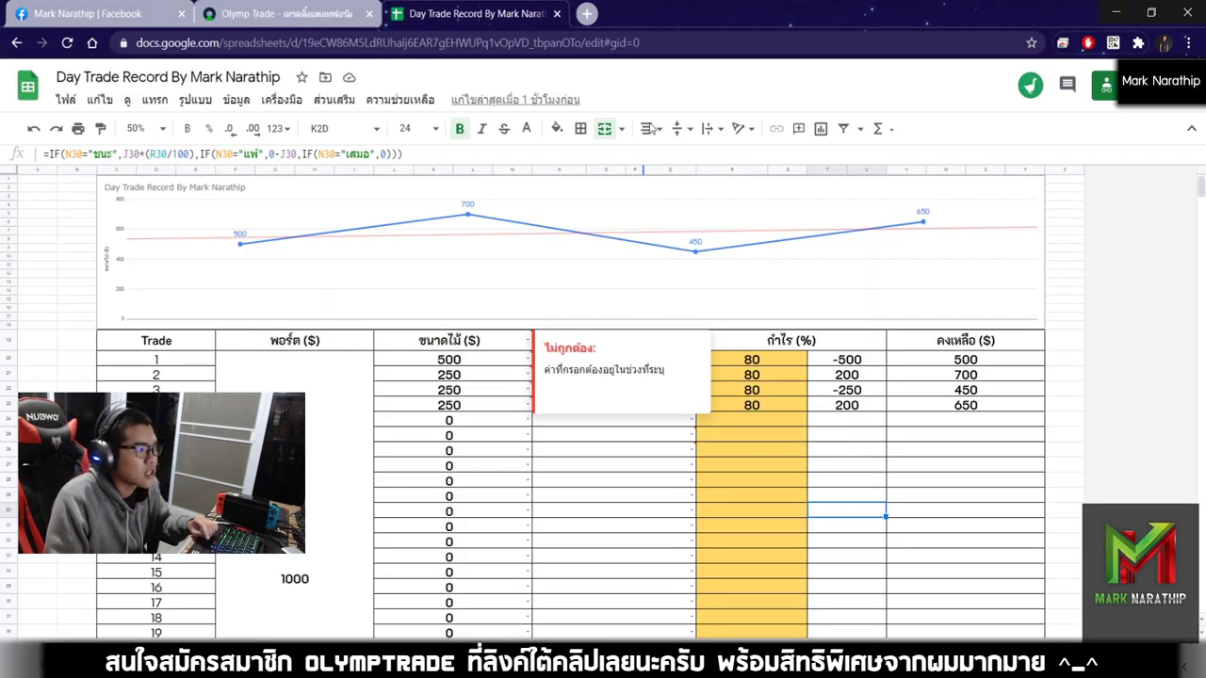
pyautogui.click(628, 452)
pyautogui.click(485, 422)
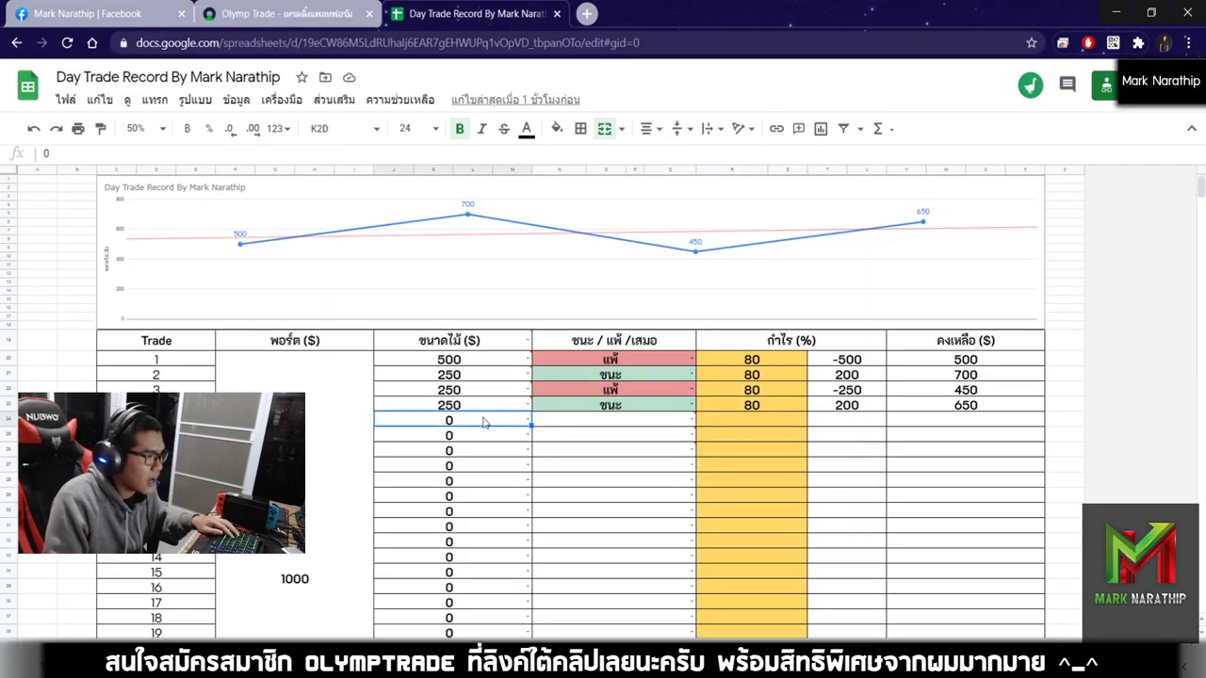
pyautogui.doubleClick(485, 422)
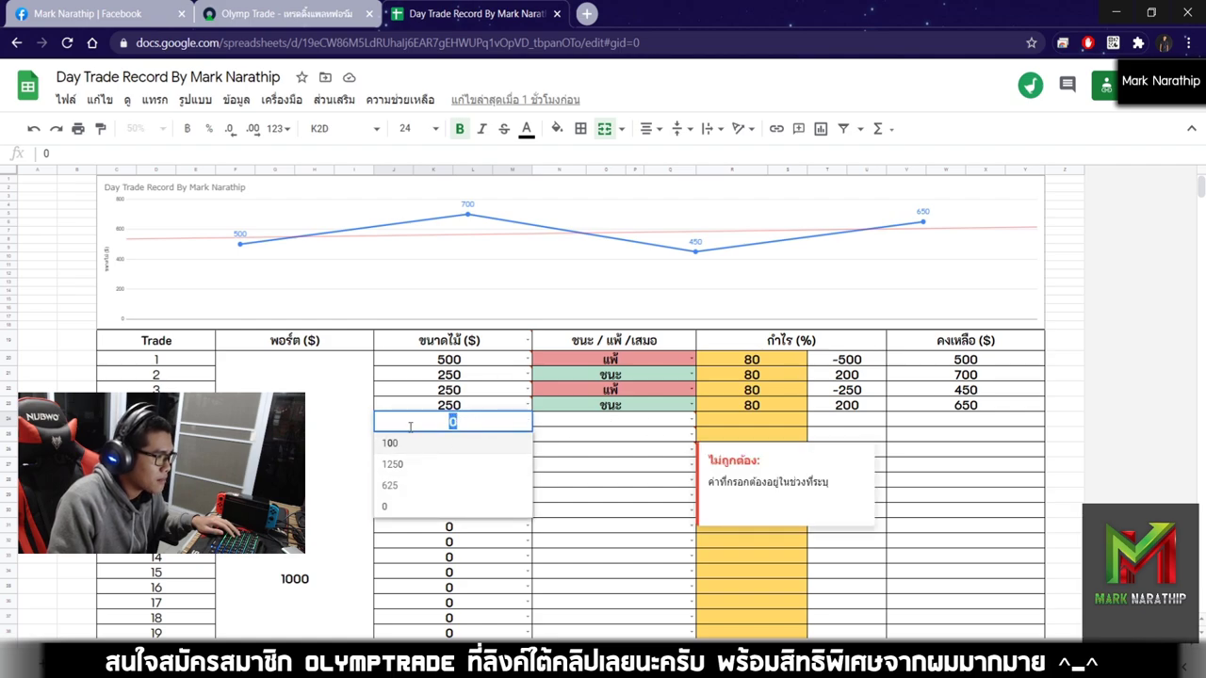
pyautogui.write('50')
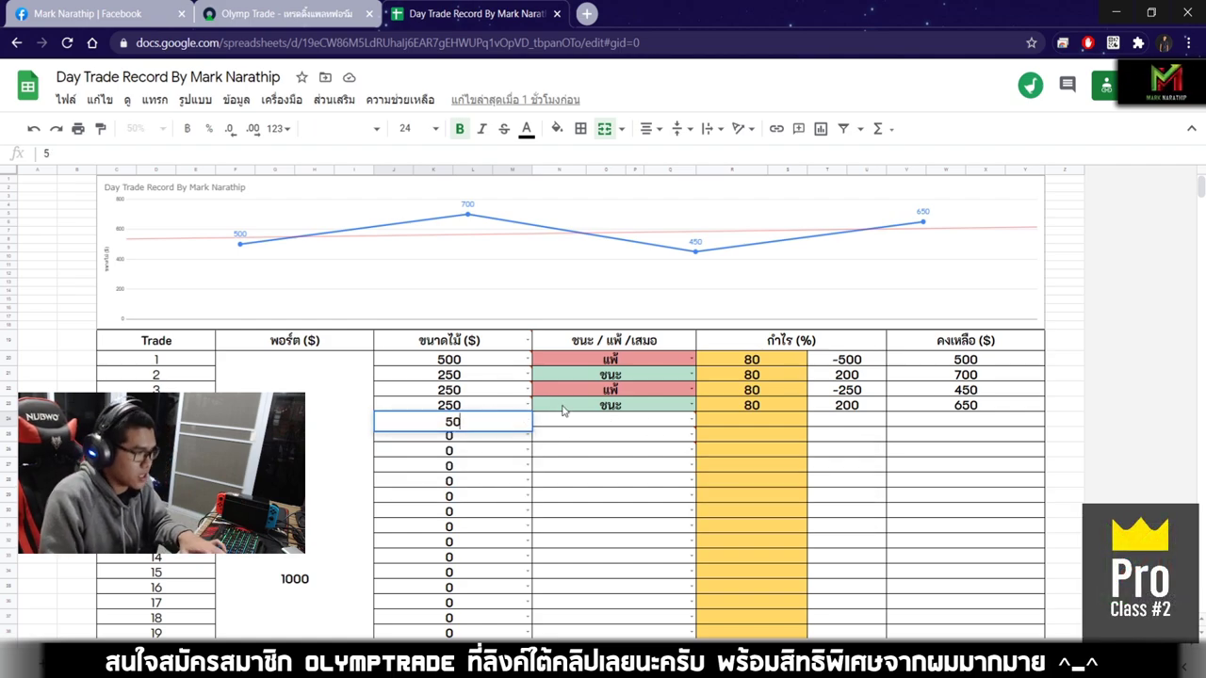
pyautogui.write('0')
# Step: Record trade 5's result as ชนะ (win) and set its profit percentage to 80
pyautogui.click(599, 422)
pyautogui.doubleClick(601, 424)
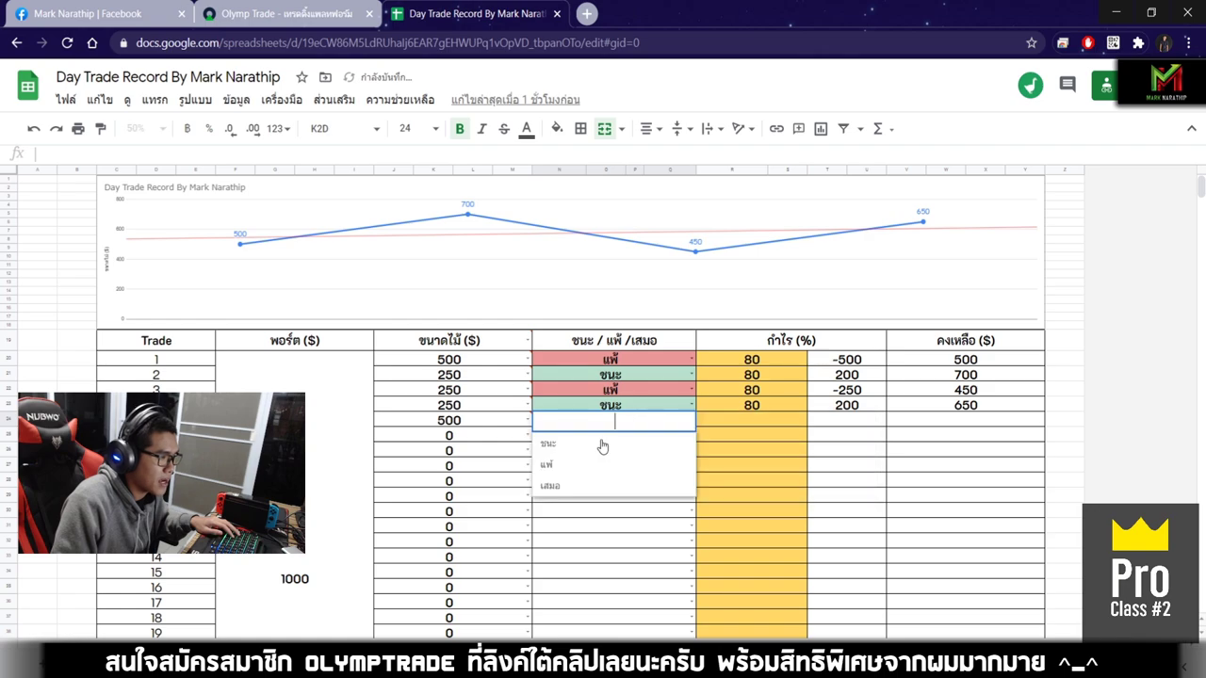
pyautogui.click(603, 445)
pyautogui.click(751, 422)
pyautogui.write('80')
pyautogui.press('Return')
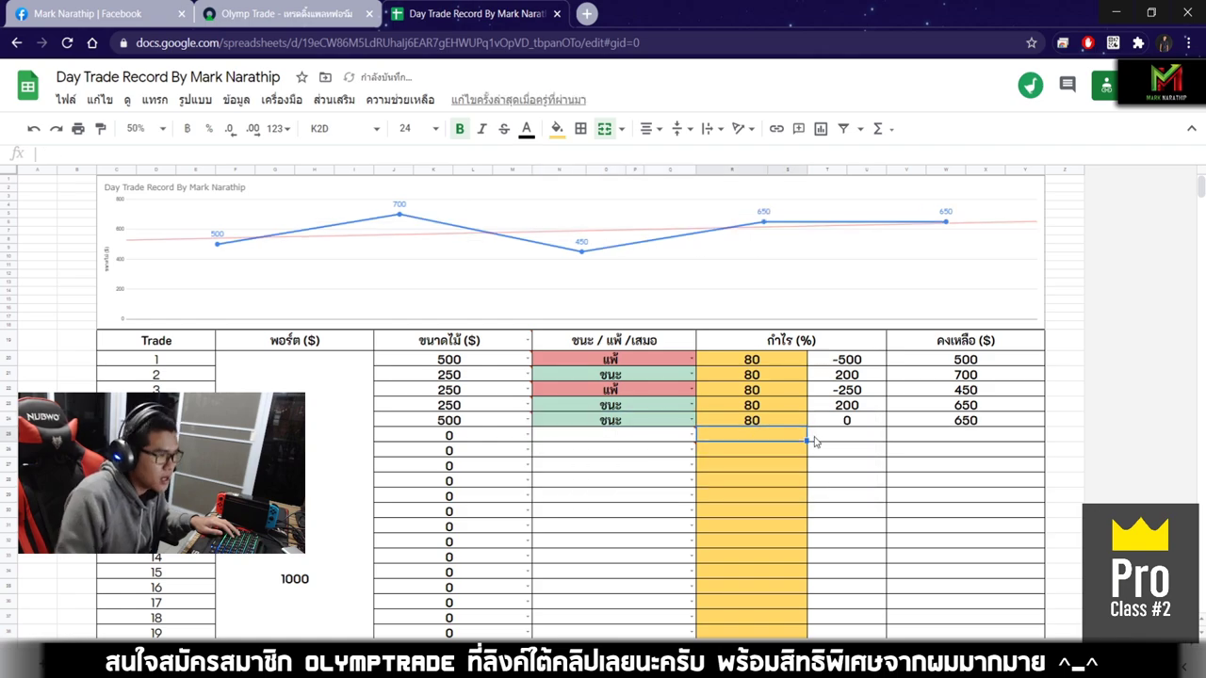
# Step: Check trade 5's profit, the remaining balance and the overall profit total in the Day Trade Record spreadsheet
pyautogui.click(283, 13)
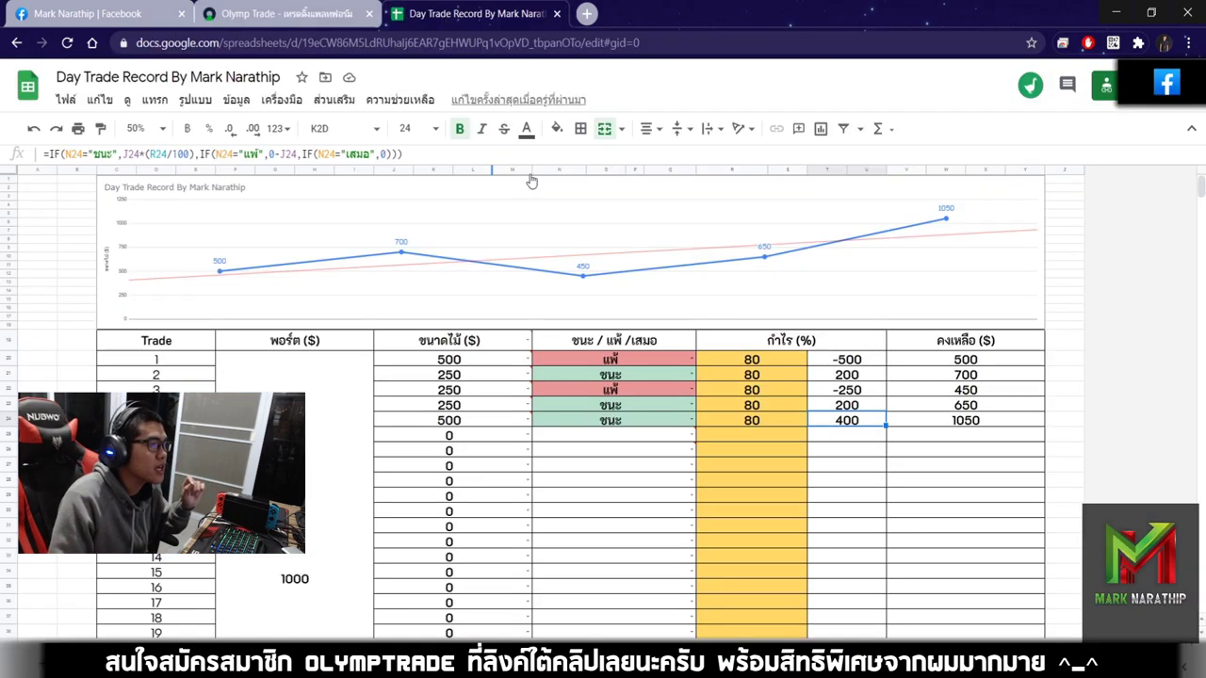
pyautogui.click(444, 21)
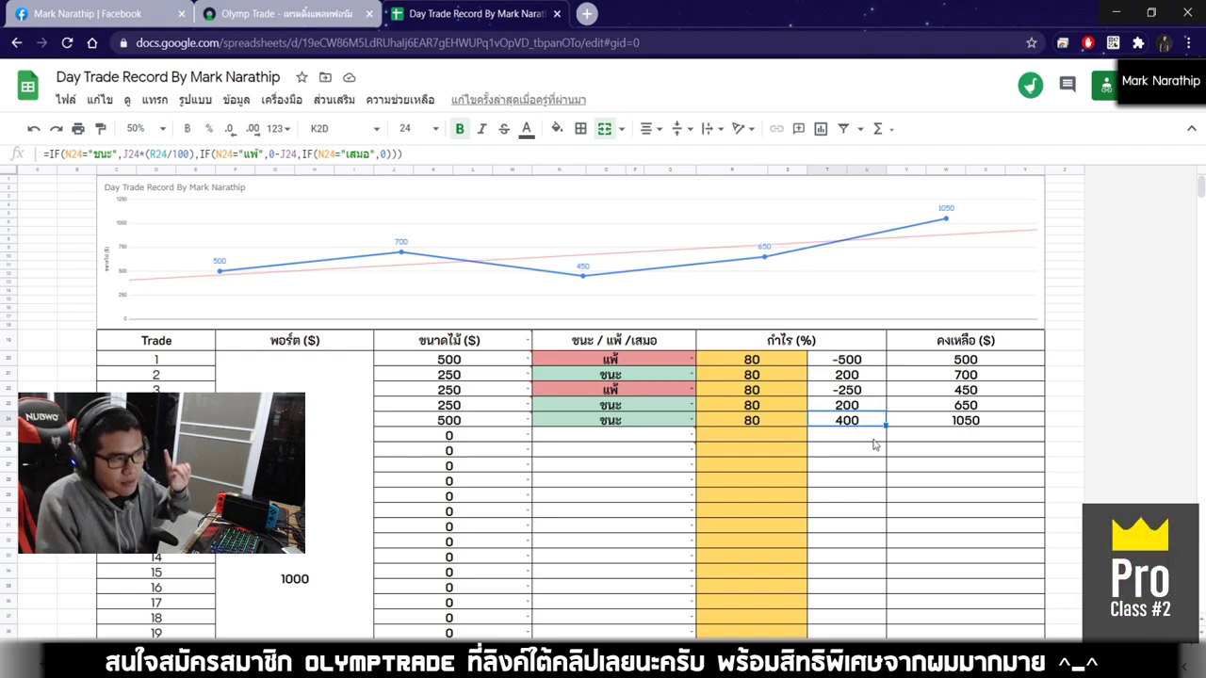
pyautogui.click(950, 425)
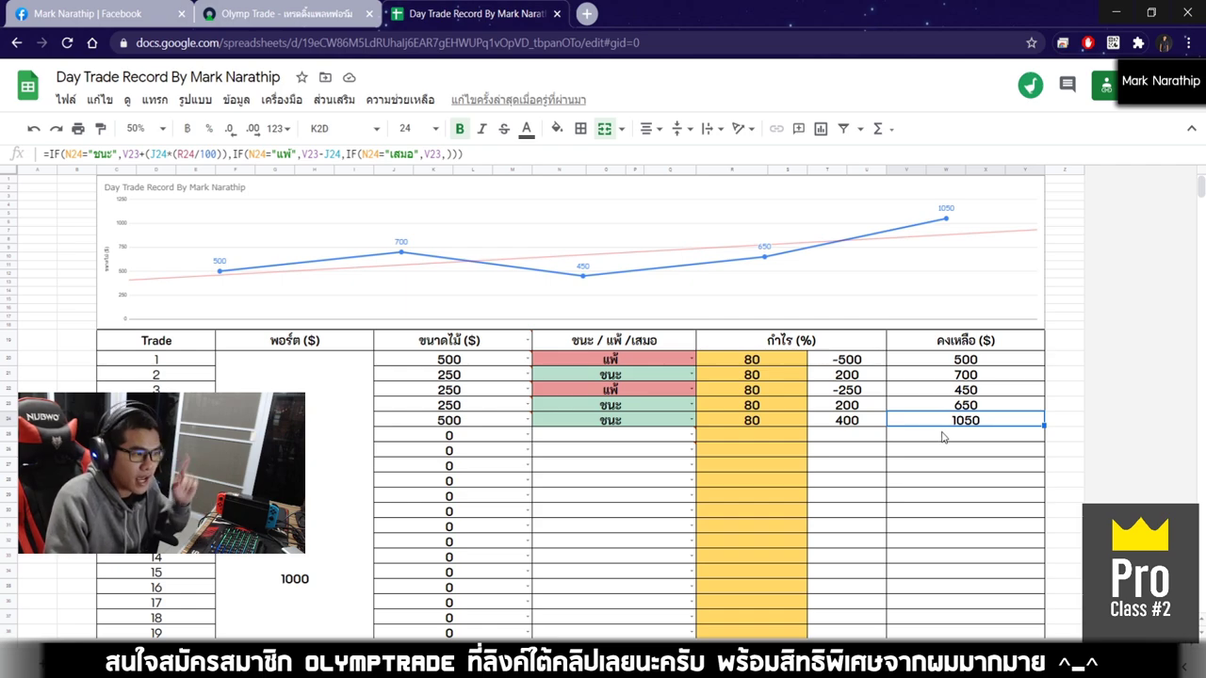
pyautogui.scroll(-5, 937, 429)
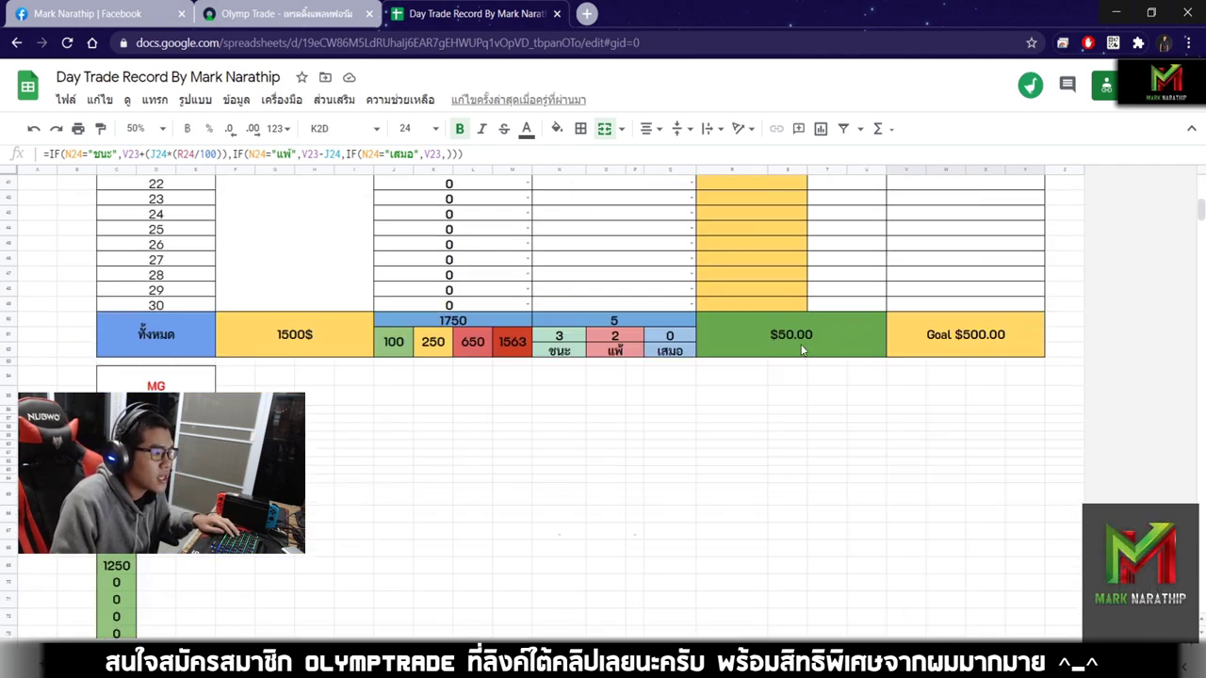
pyautogui.click(810, 339)
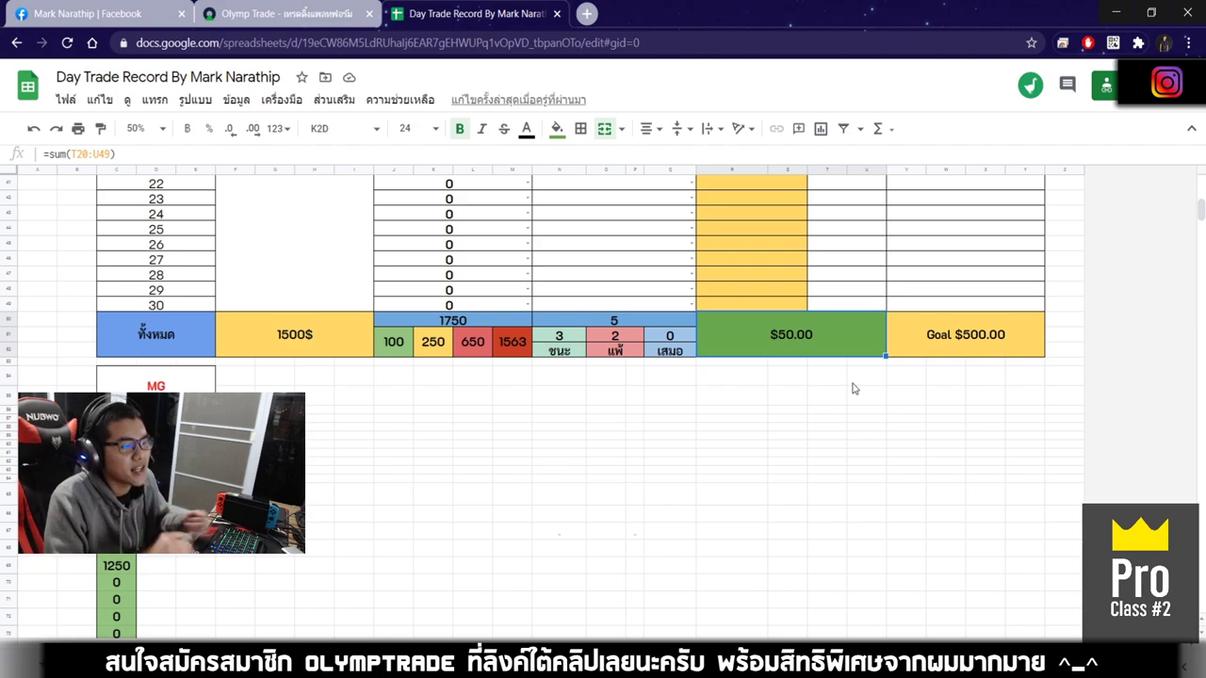
# Step: Check the Window Capture source in Streamlabs OBS and return to the Day Trade Record spreadsheet
pyautogui.scroll(5, 852, 388)
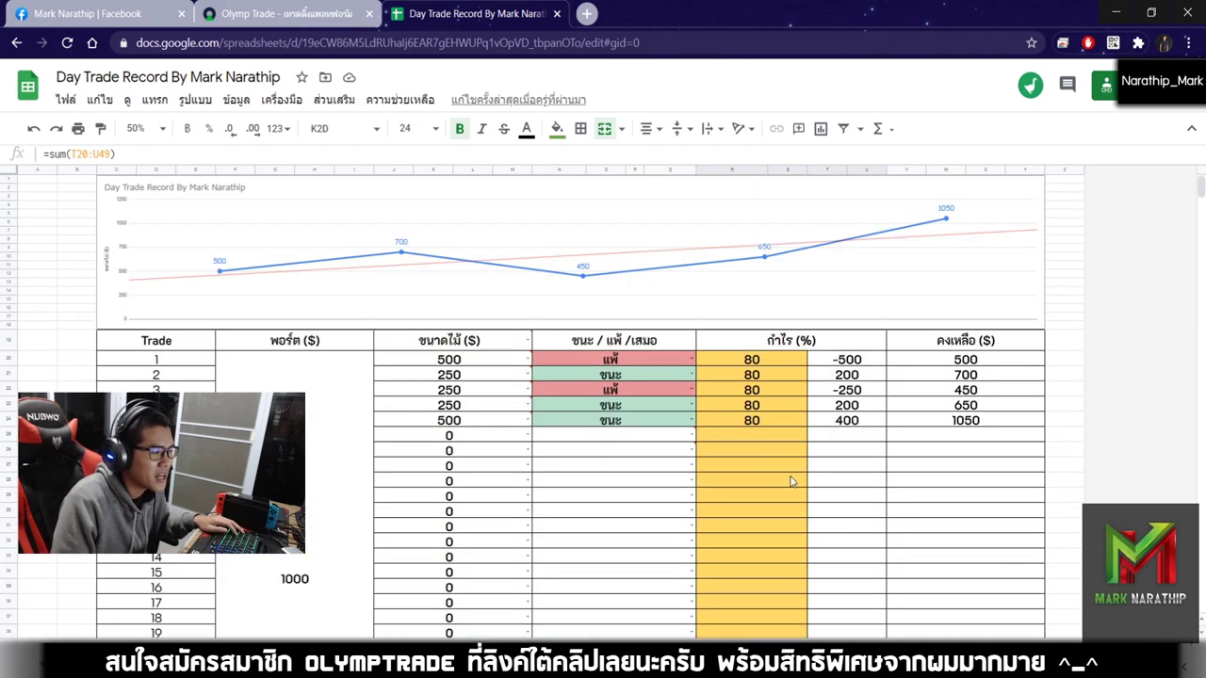
pyautogui.click(754, 436)
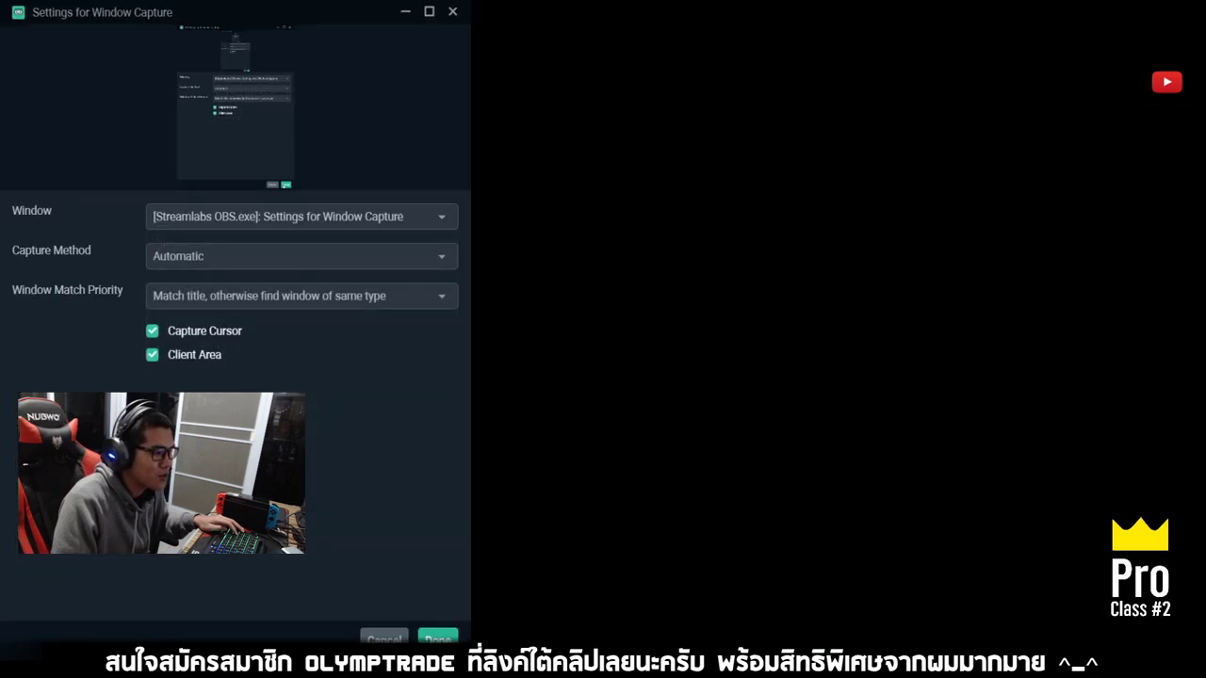
pyautogui.click(357, 221)
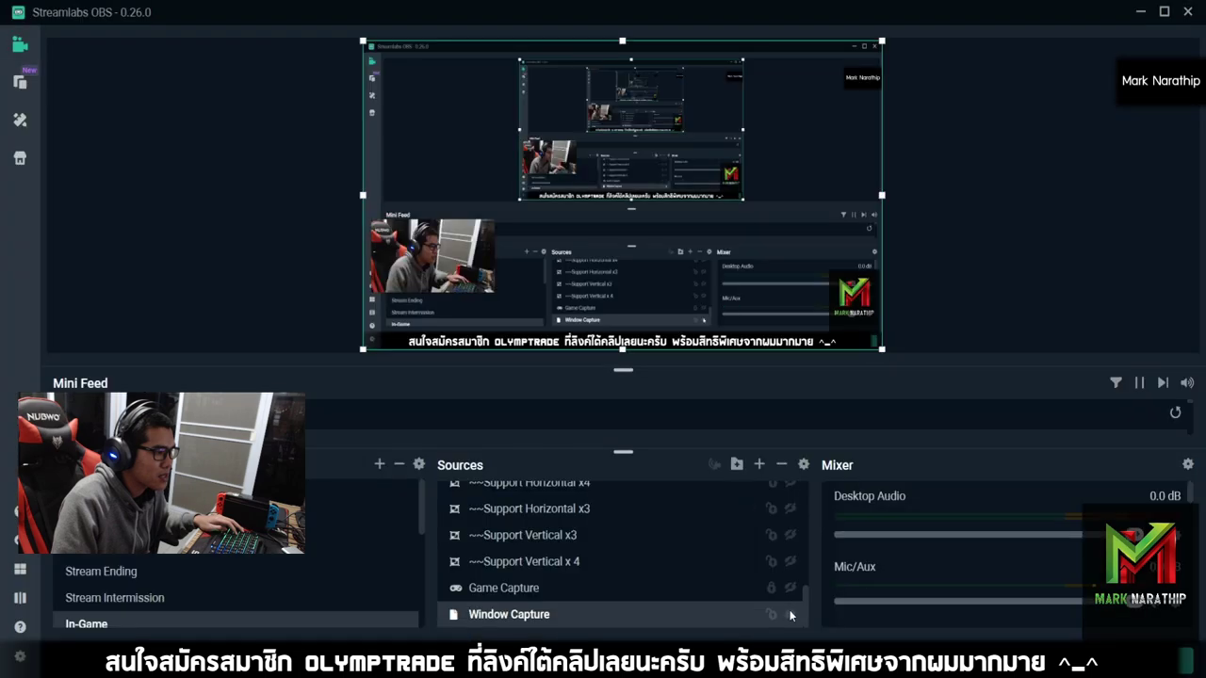
pyautogui.click(928, 230)
pyautogui.click(811, 250)
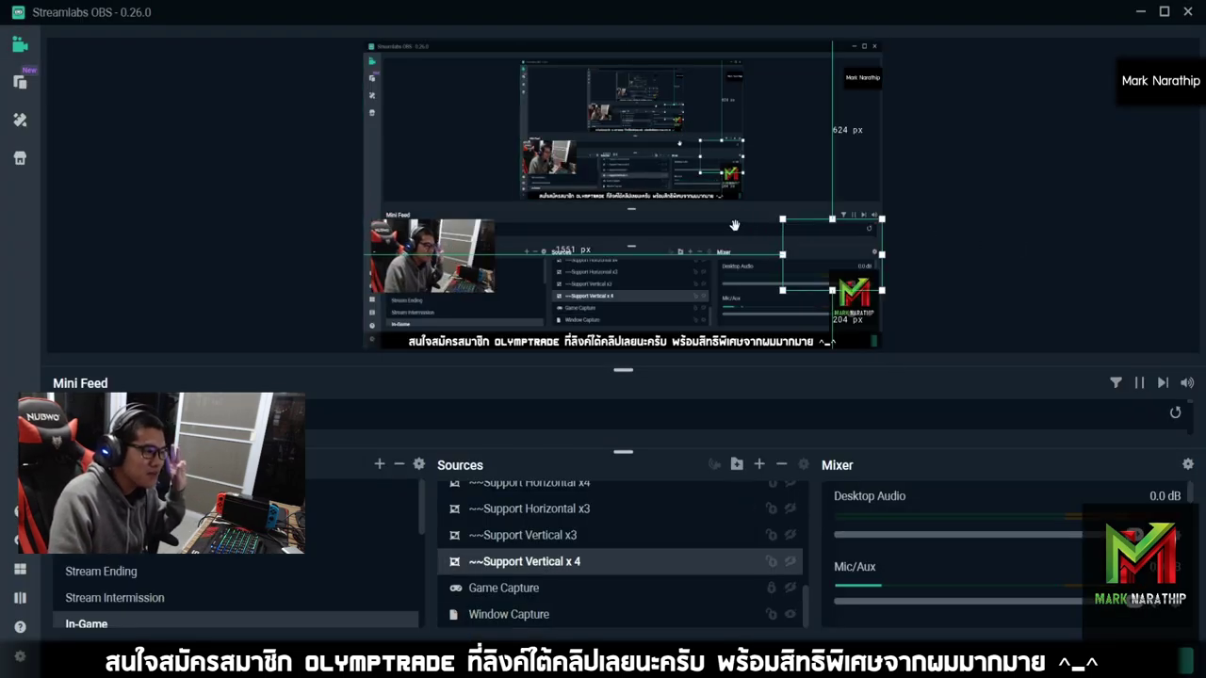
pyautogui.click(735, 225)
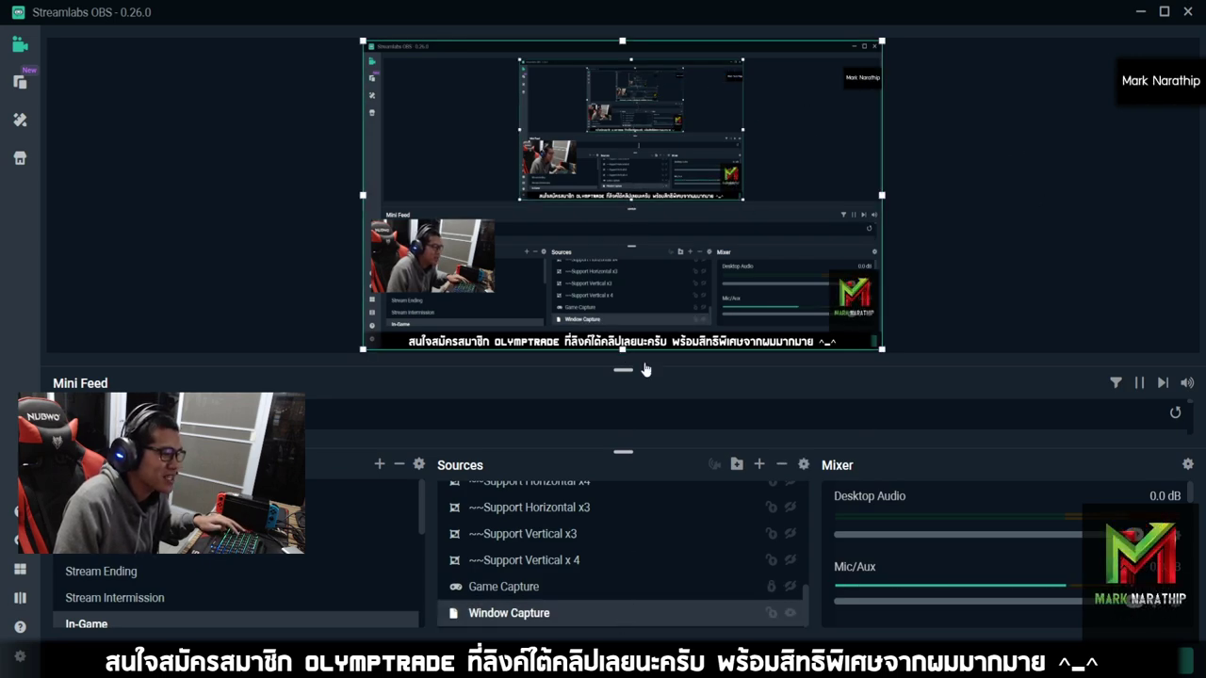
pyautogui.hotkey('alt', 'Tab')
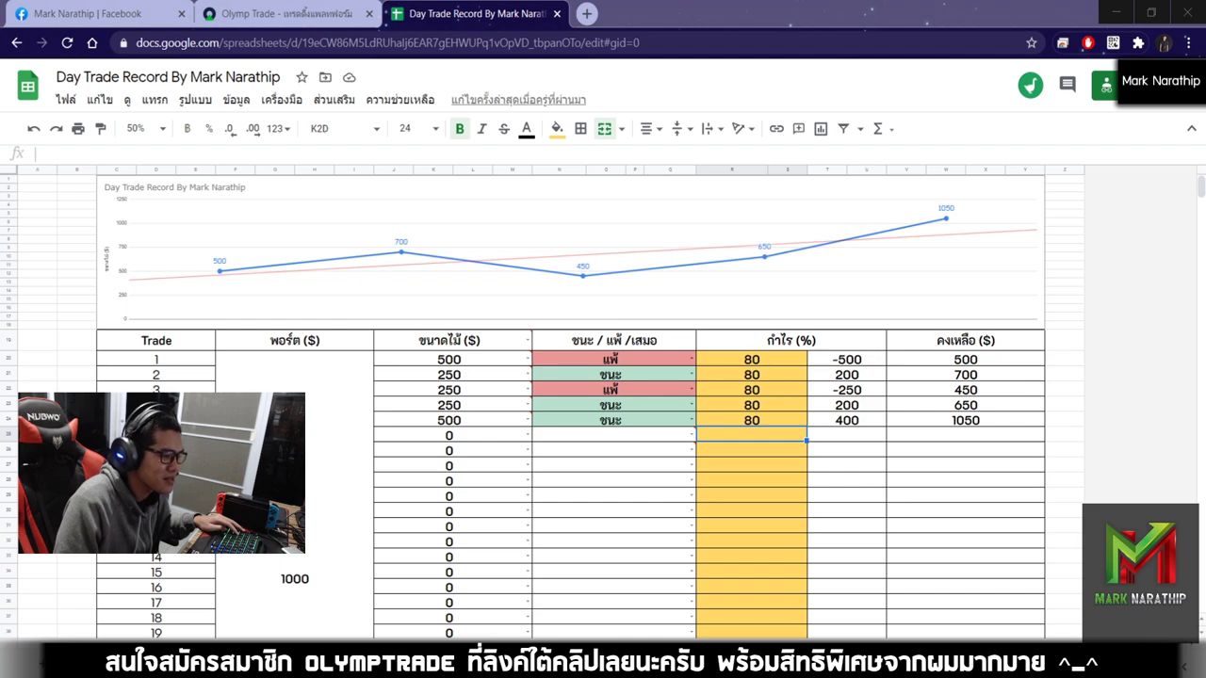
# Step: Enter 200 as the trade size (ขนาดไม้) for trade 6 and switch to the EUR CHF chart on Olymp Trade
pyautogui.click(1074, 308)
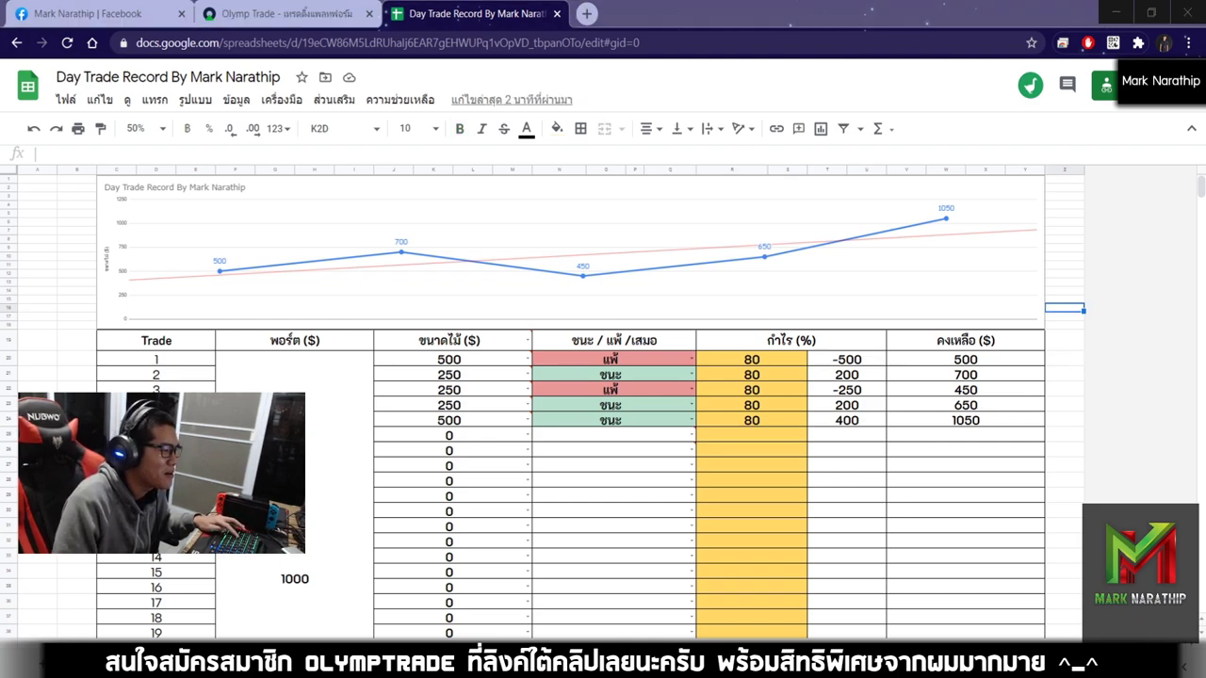
pyautogui.click(761, 437)
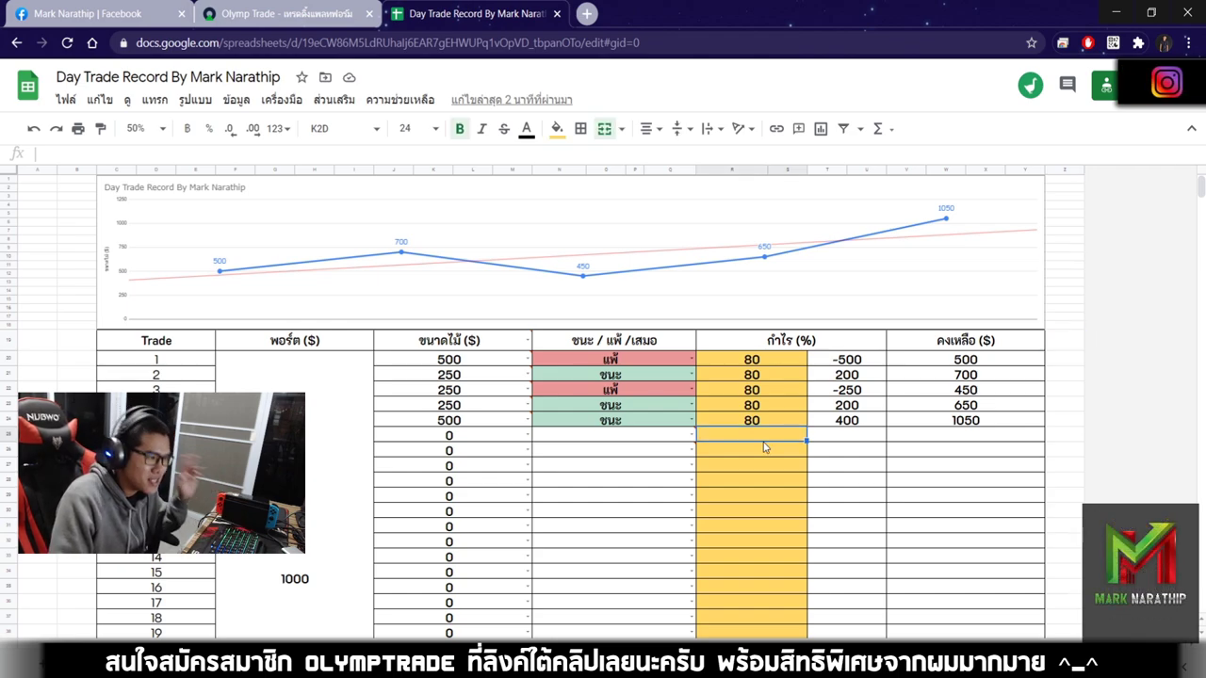
pyautogui.click(494, 439)
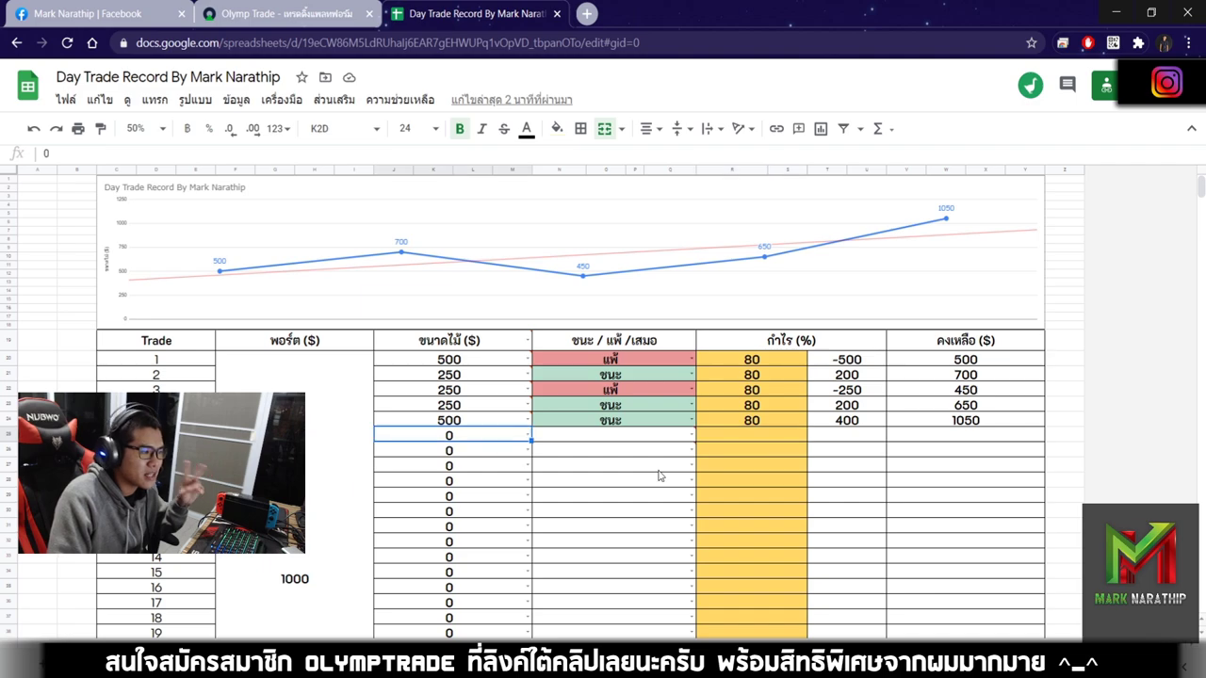
pyautogui.scroll(-3, 659, 476)
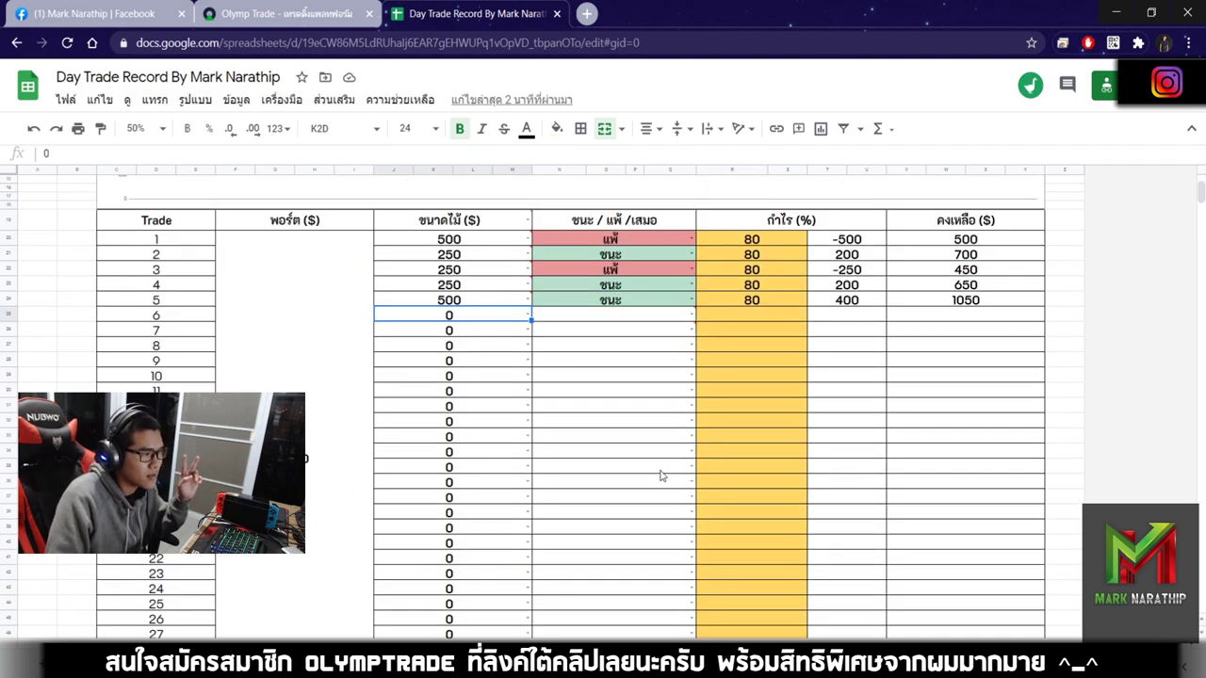
pyautogui.click(661, 471)
pyautogui.scroll(1, 584, 461)
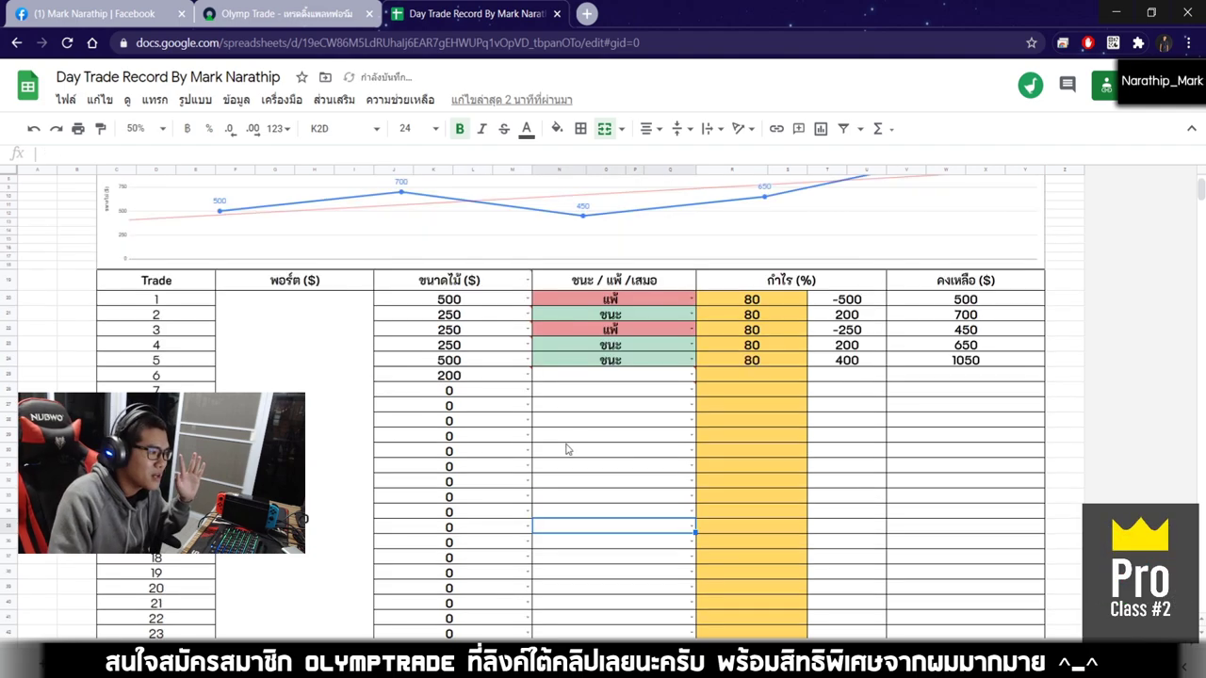
pyautogui.click(763, 444)
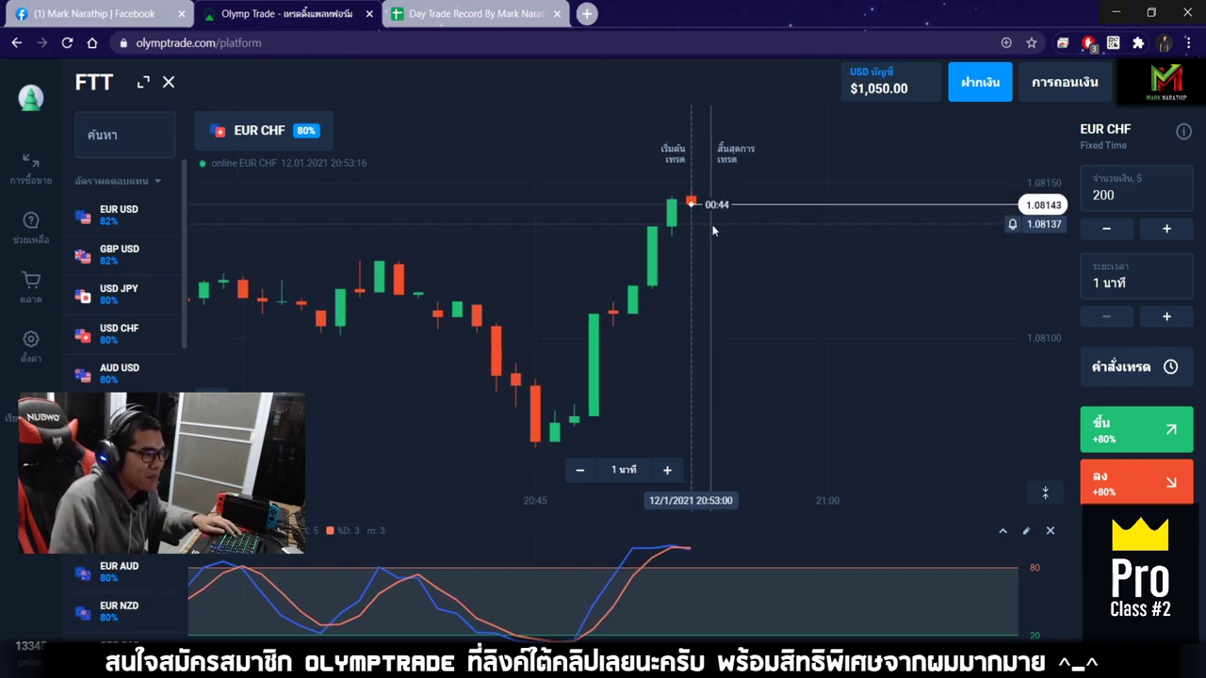
# Step: Review the recent EUR CHF price swings and set the trade amount to $300
pyautogui.scroll(2, 713, 231)
pyautogui.scroll(3, 690, 243)
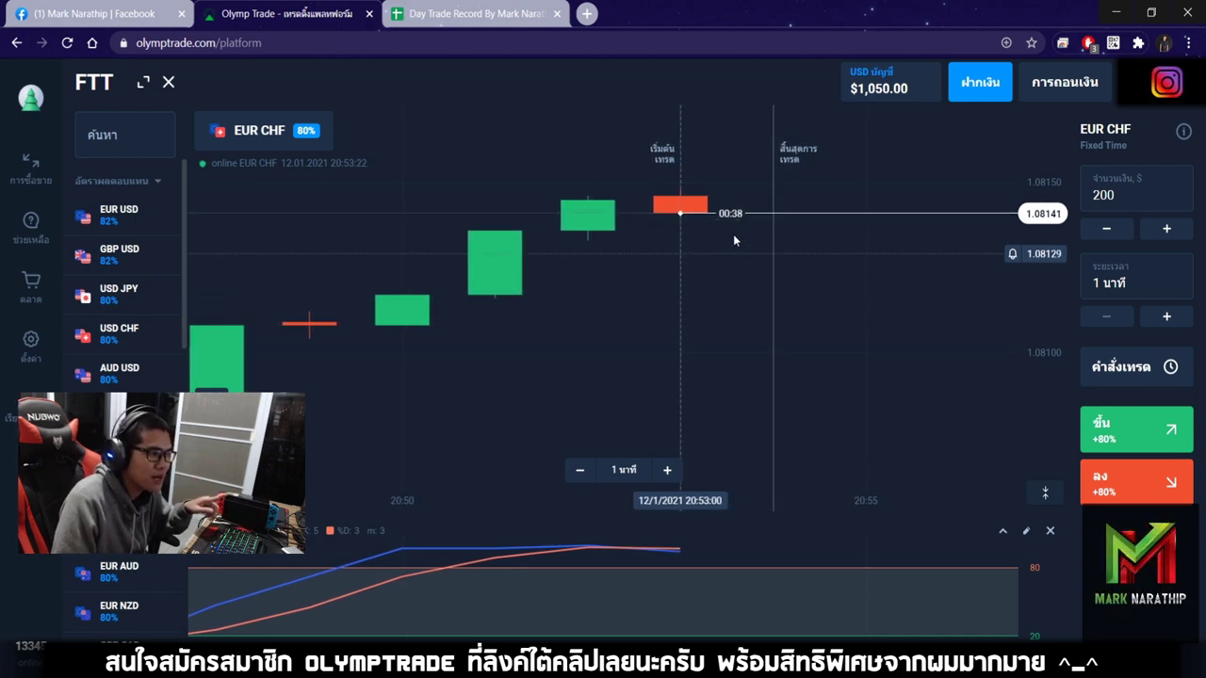
pyautogui.scroll(-5, 774, 268)
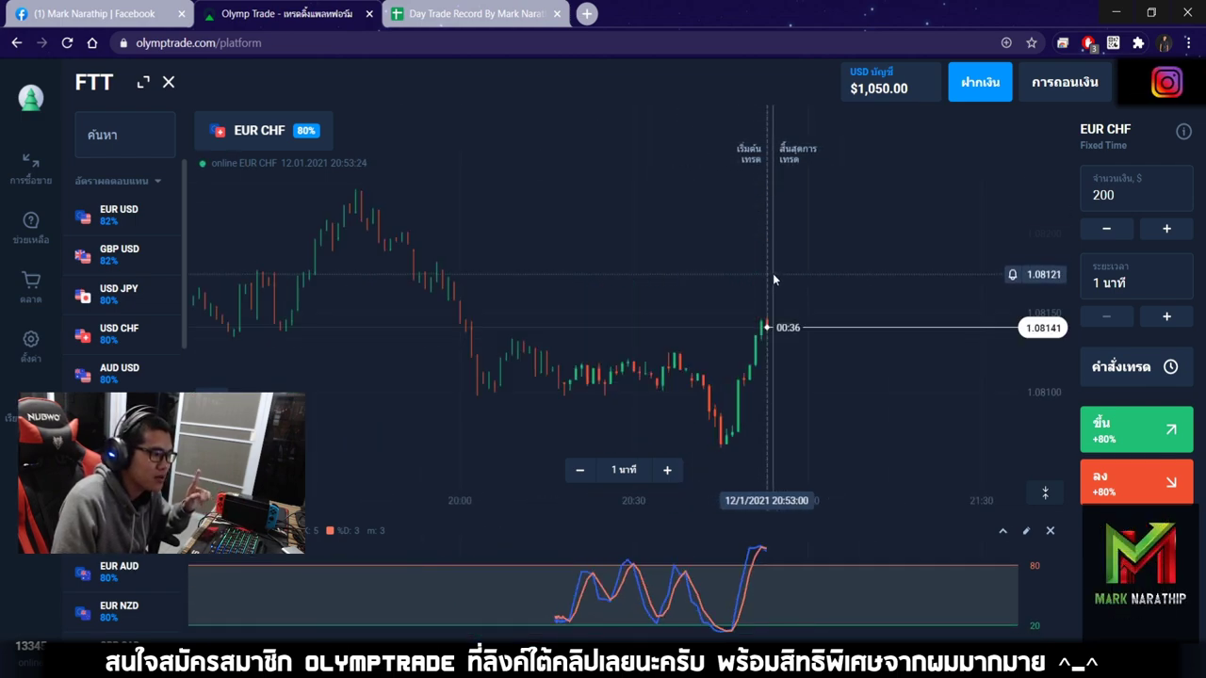
pyautogui.scroll(-5, 774, 273)
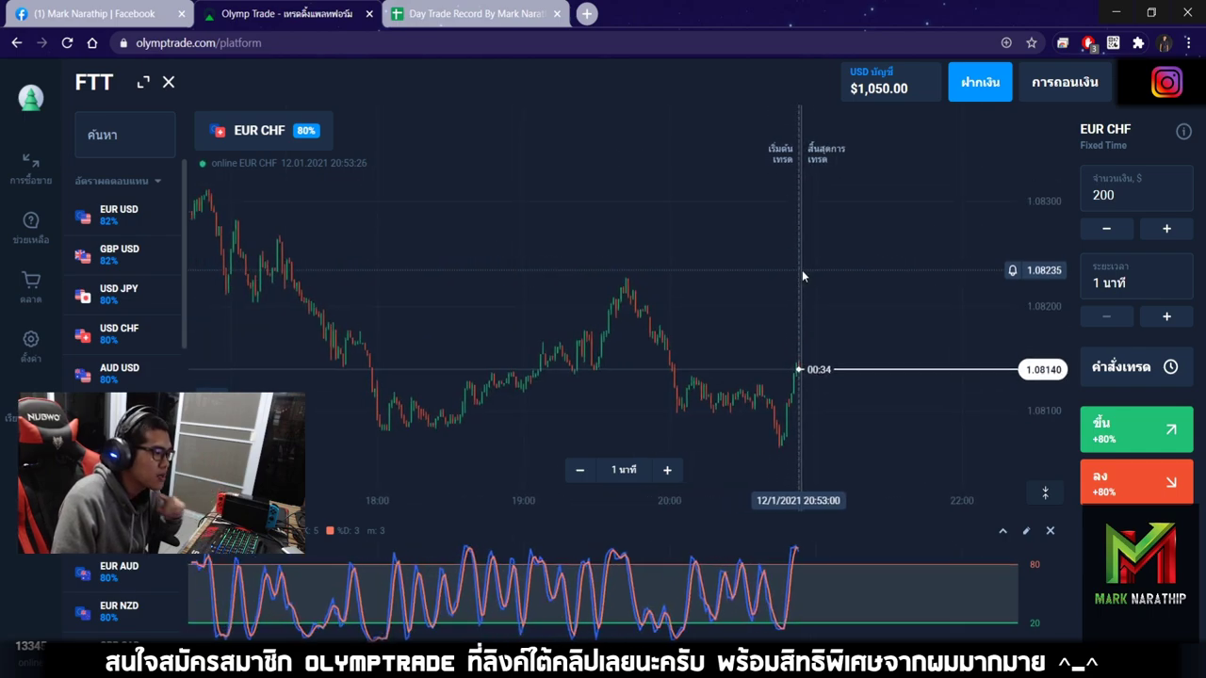
pyautogui.moveTo(802, 269); pyautogui.dragTo(853, 279)
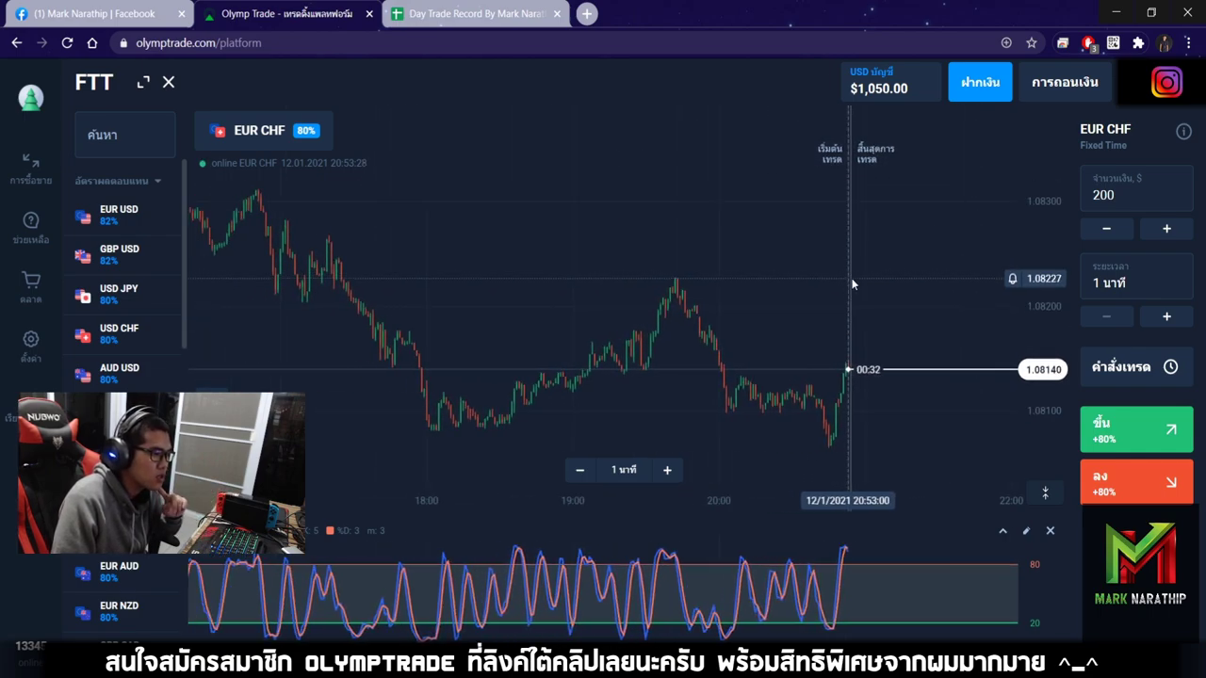
pyautogui.moveTo(923, 295); pyautogui.dragTo(855, 257)
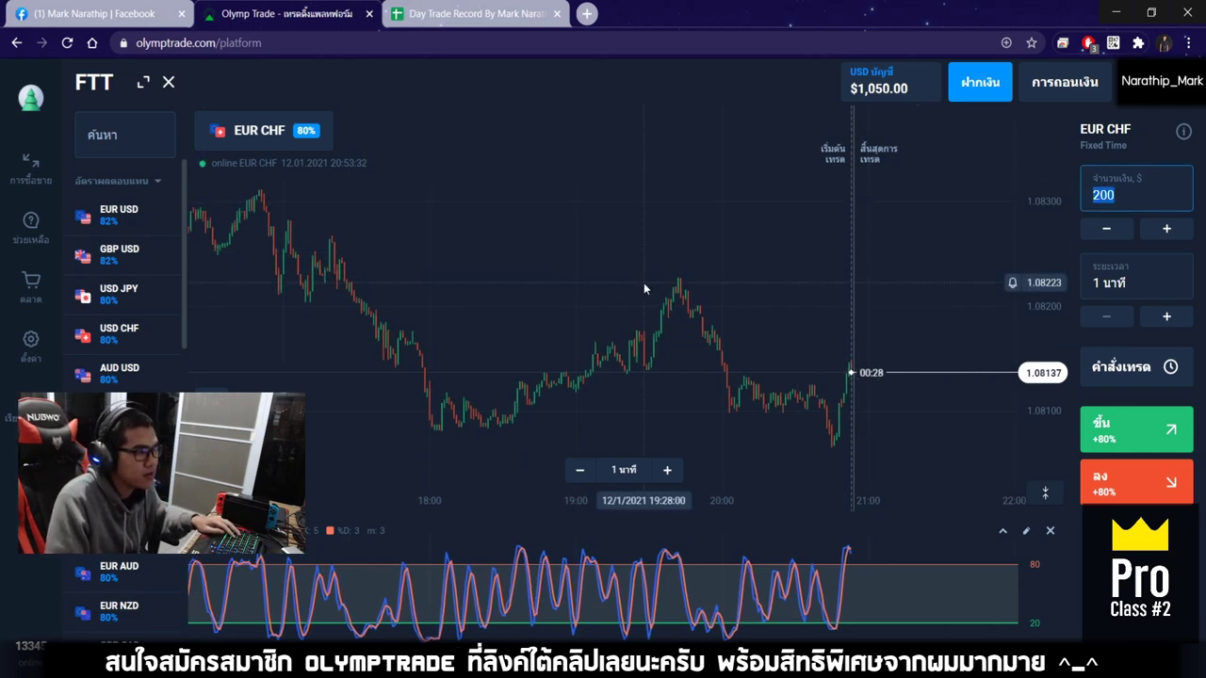
pyautogui.write('300')
# Step: Open a 1-minute $300 down (ลง) trade on EUR CHF as the 20:54 candle starts
pyautogui.moveTo(643, 282); pyautogui.dragTo(811, 325)
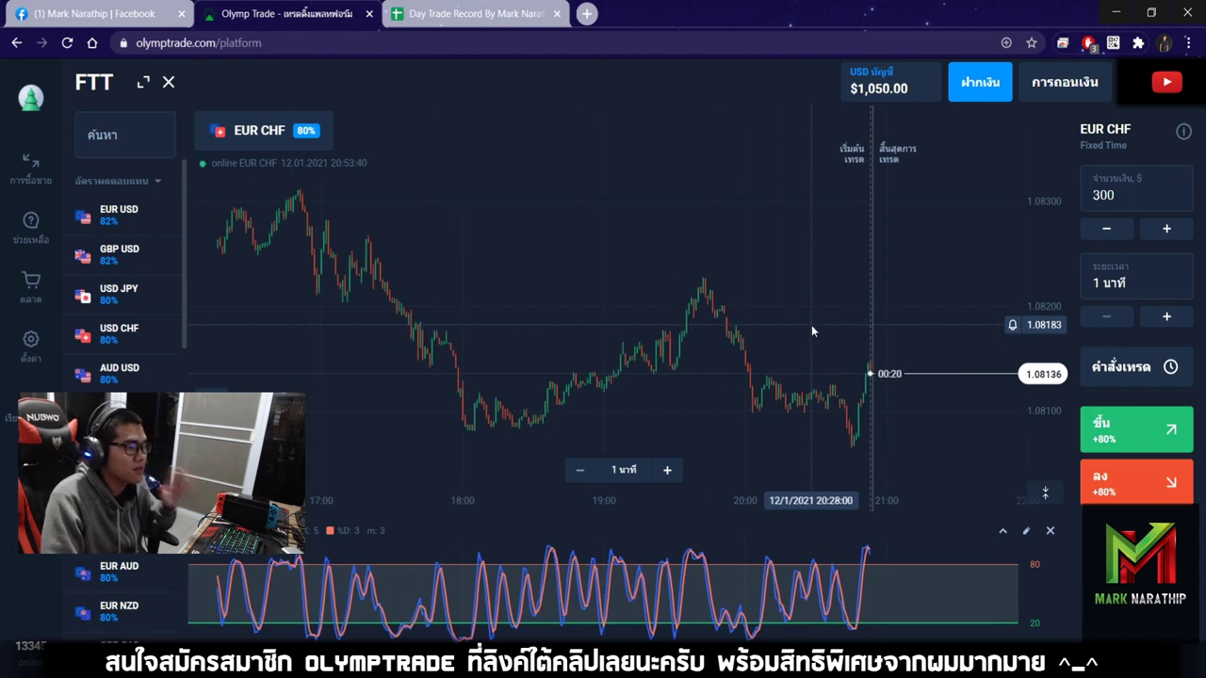
pyautogui.moveTo(636, 300); pyautogui.dragTo(691, 307)
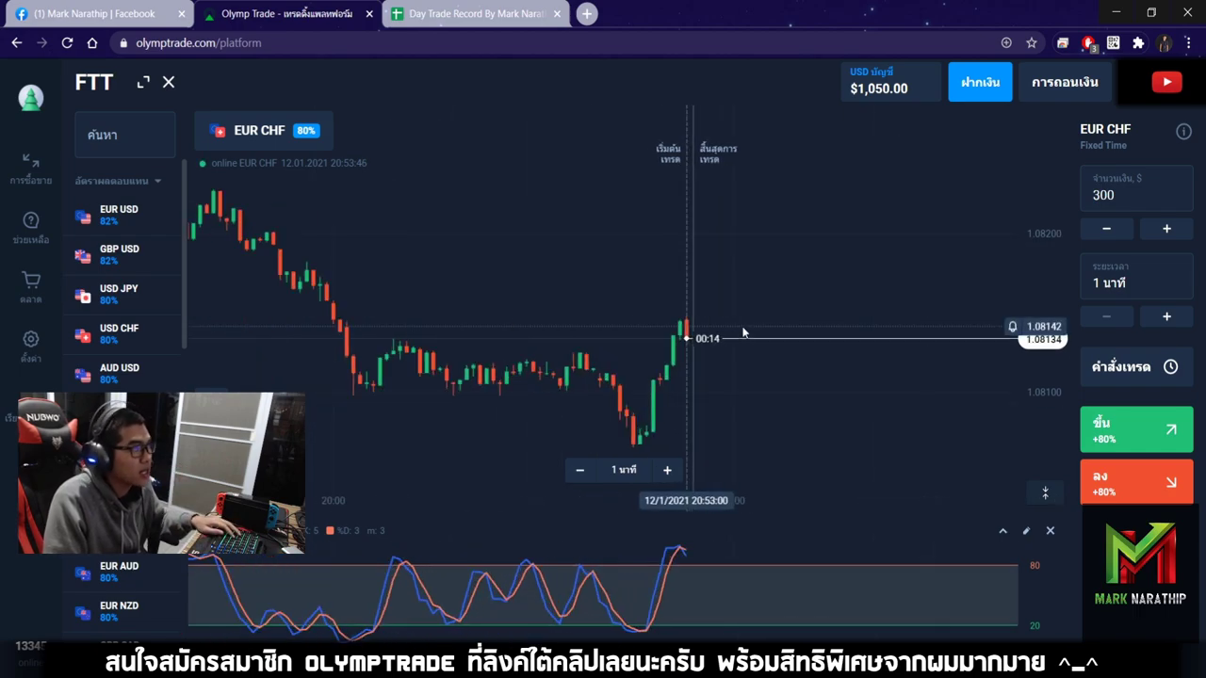
pyautogui.scroll(3, 742, 330)
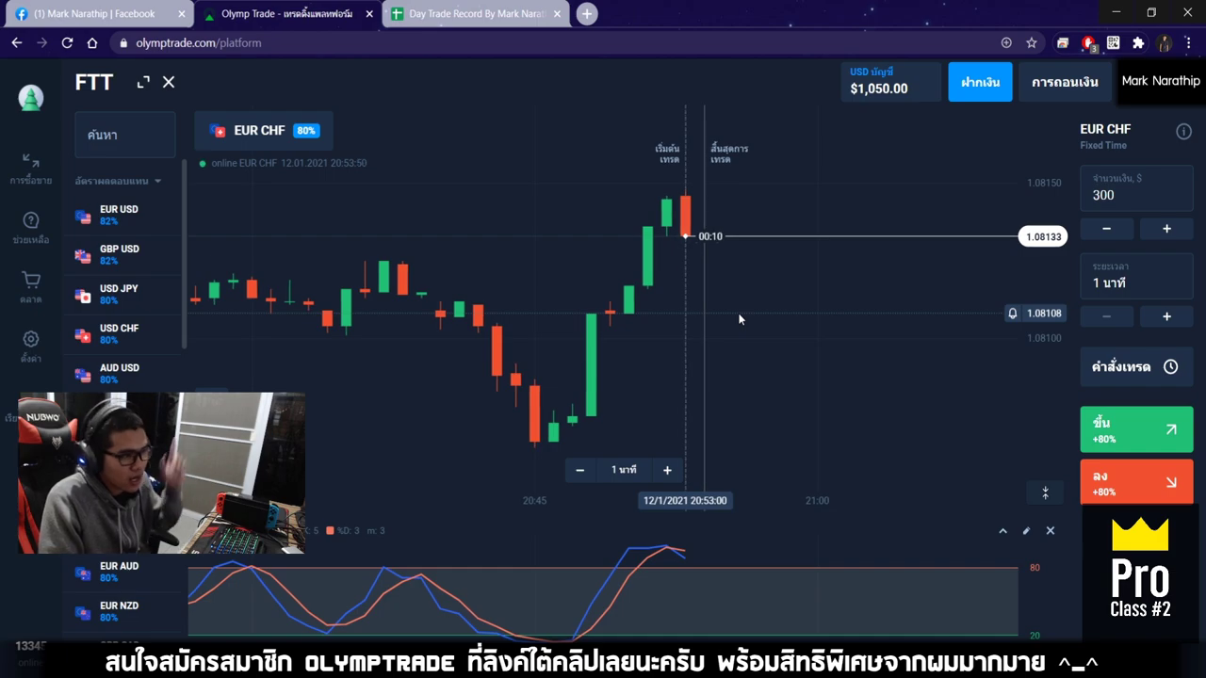
pyautogui.scroll(-10, 737, 317)
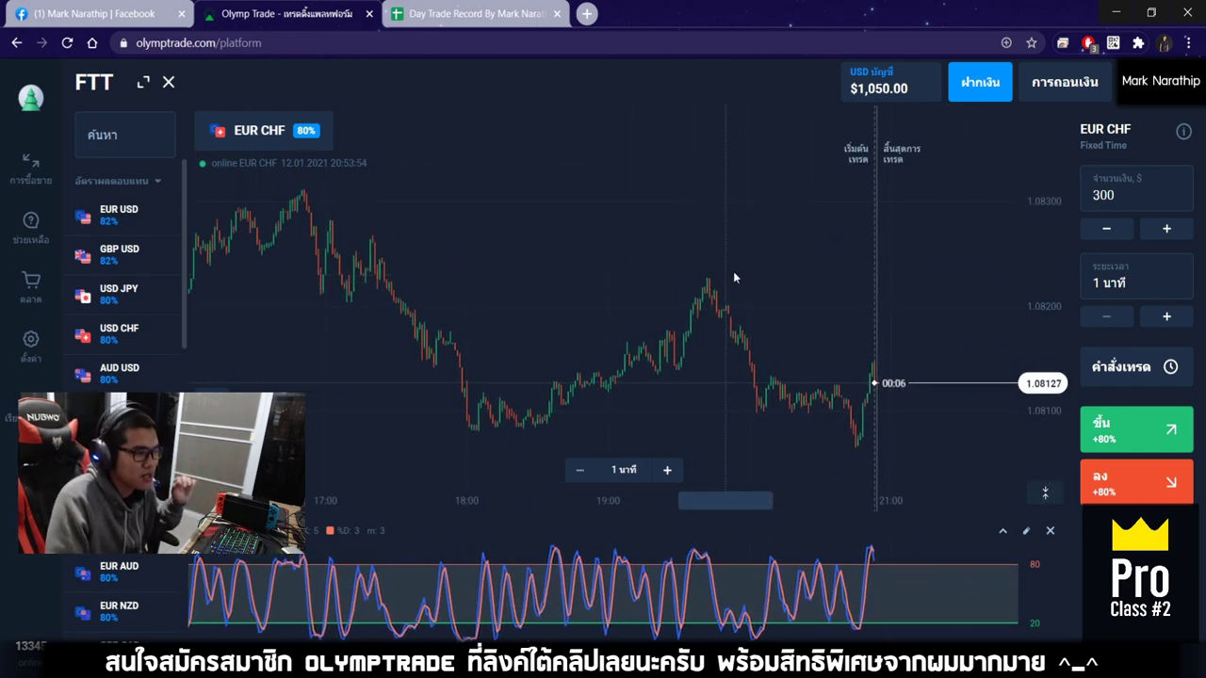
pyautogui.scroll(5, 735, 277)
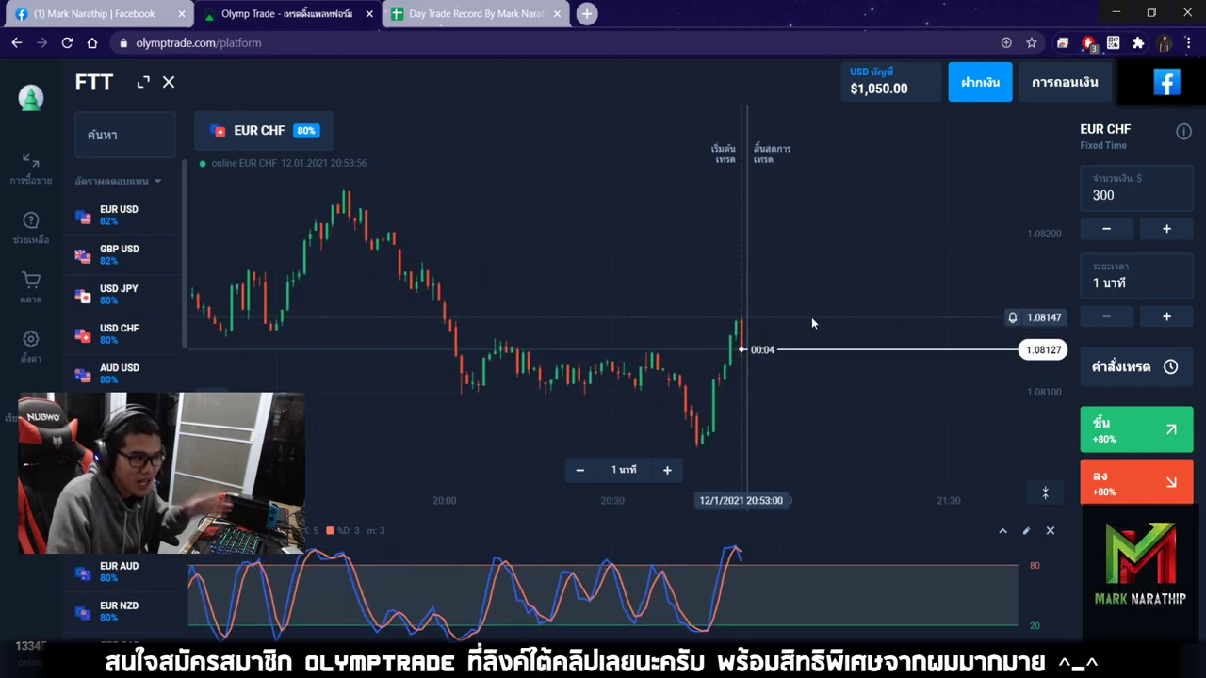
pyautogui.scroll(6, 753, 308)
pyautogui.scroll(-5, 758, 307)
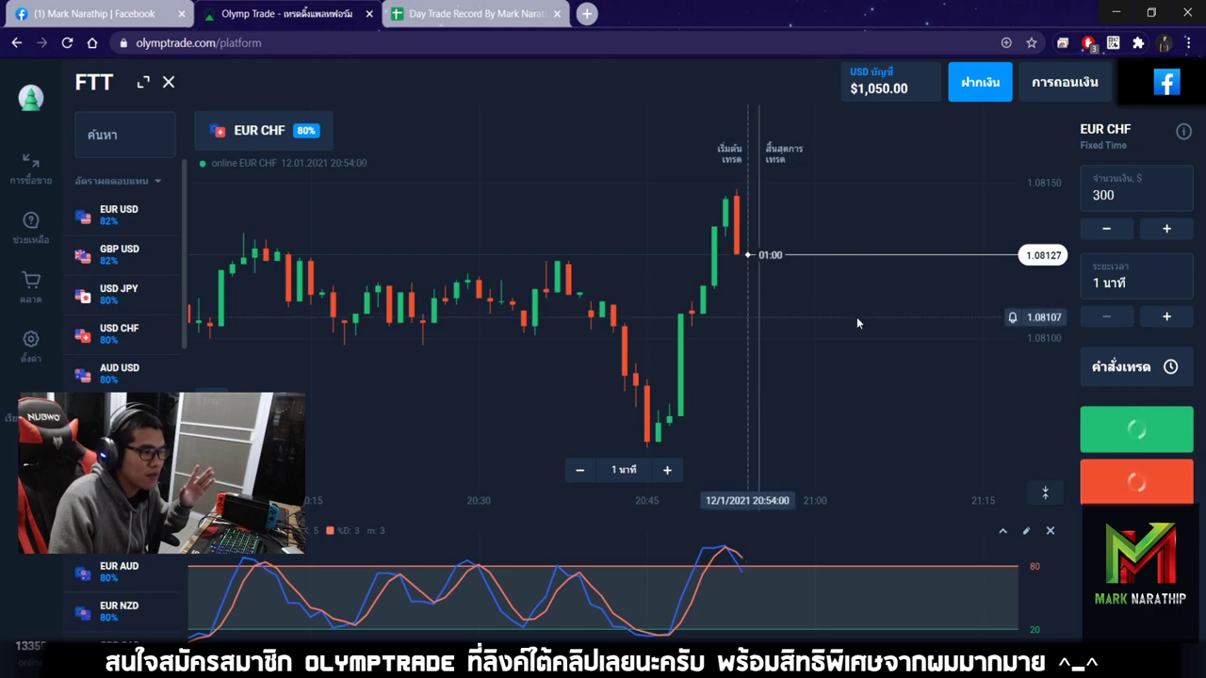
# Step: Compare the open $300 trade's entry point with the wider EUR CHF price history and the oscillator below the chart
pyautogui.scroll(4, 725, 309)
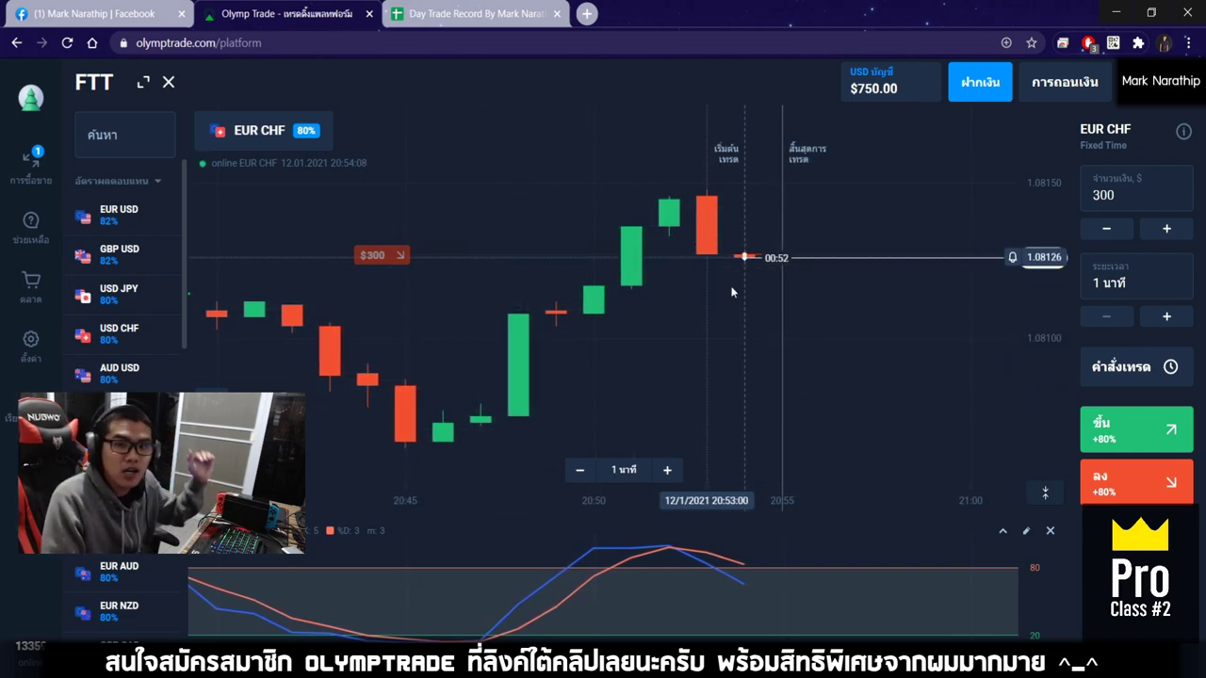
pyautogui.scroll(-5, 752, 294)
pyautogui.moveTo(657, 245); pyautogui.dragTo(738, 242)
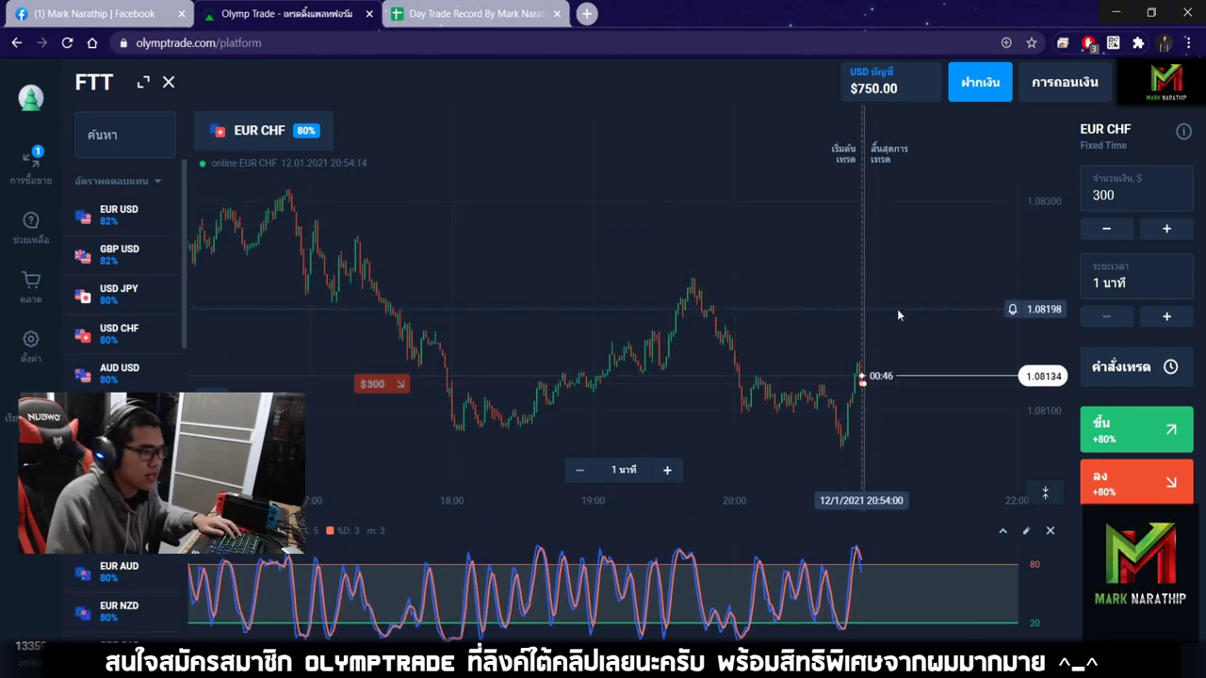
pyautogui.scroll(5, 848, 301)
pyautogui.scroll(2, 636, 339)
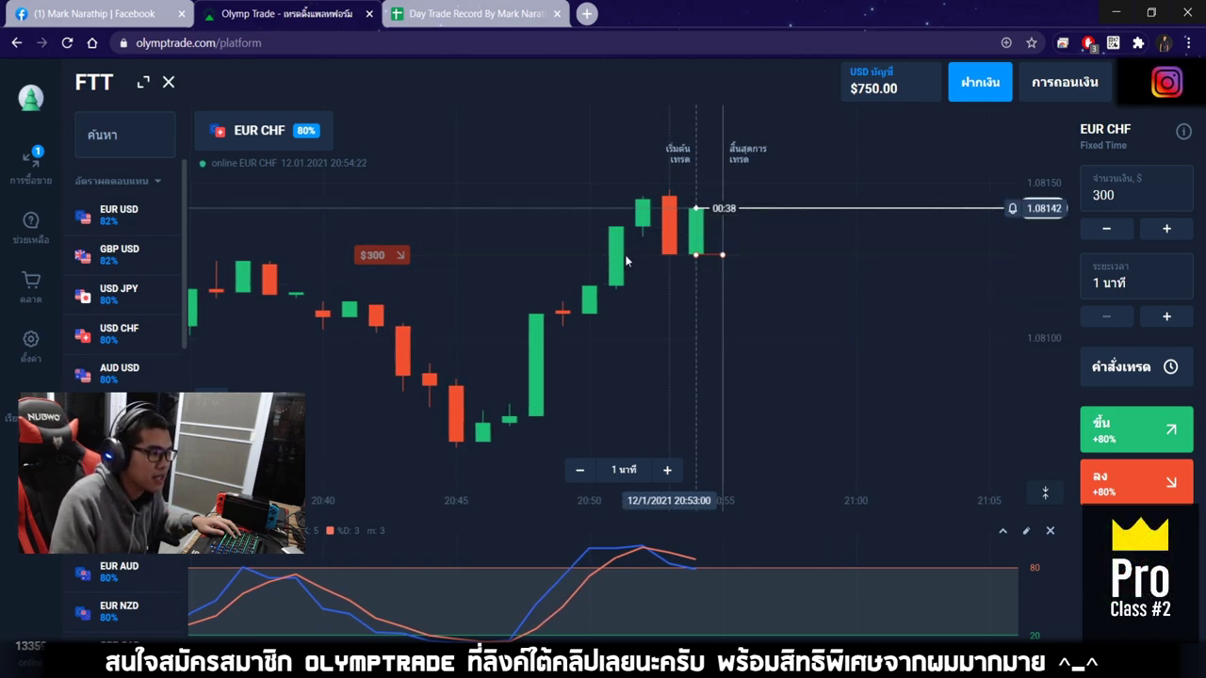
# Step: Watch the latest EUR CHF candles against the trade's entry price until the trade expires
pyautogui.moveTo(763, 240); pyautogui.dragTo(775, 241)
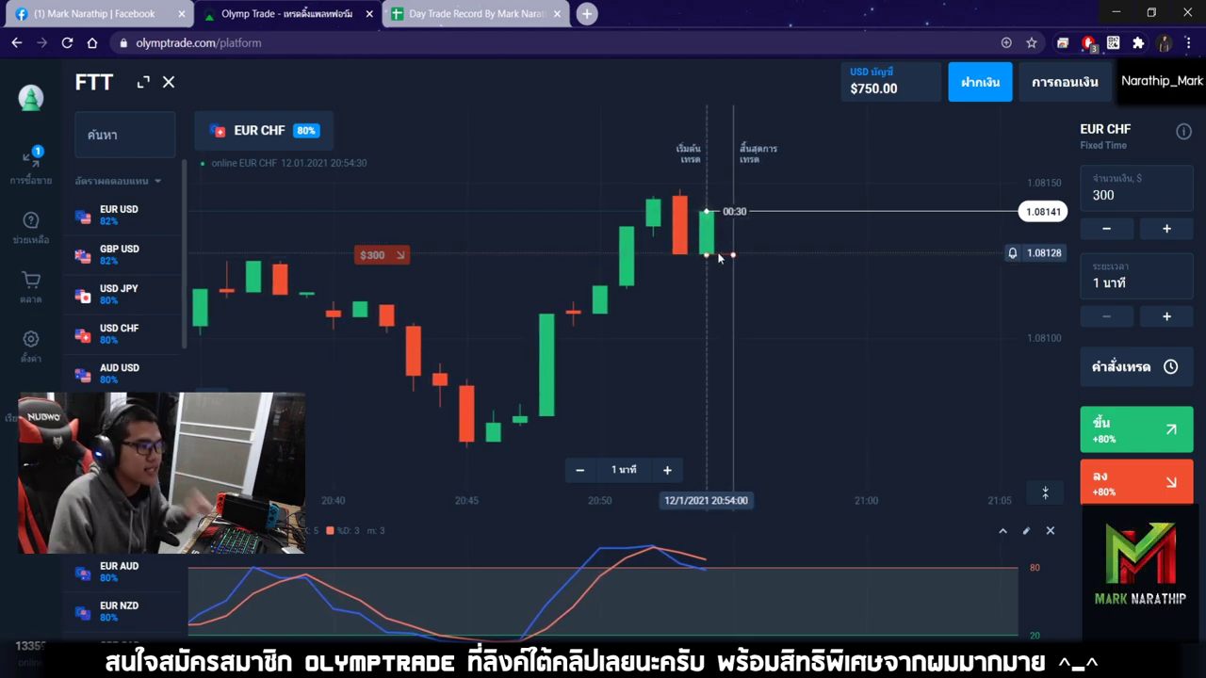
pyautogui.moveTo(718, 263); pyautogui.dragTo(737, 283)
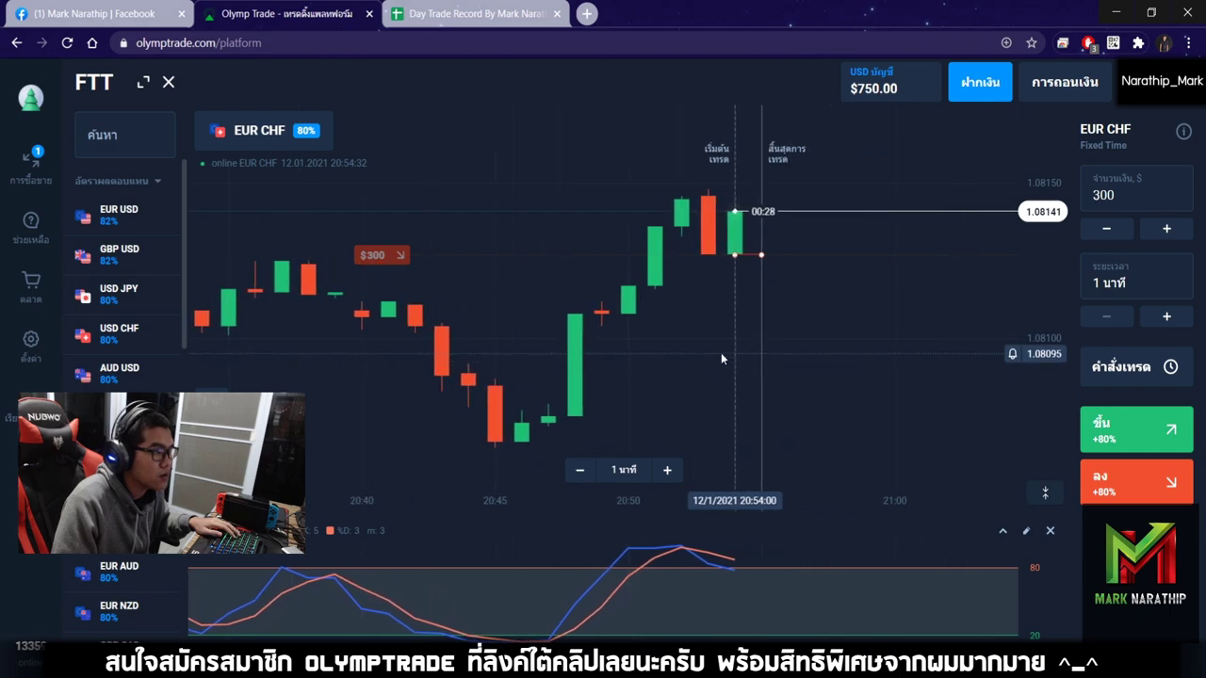
pyautogui.moveTo(723, 355); pyautogui.dragTo(711, 355)
pyautogui.scroll(2, 780, 346)
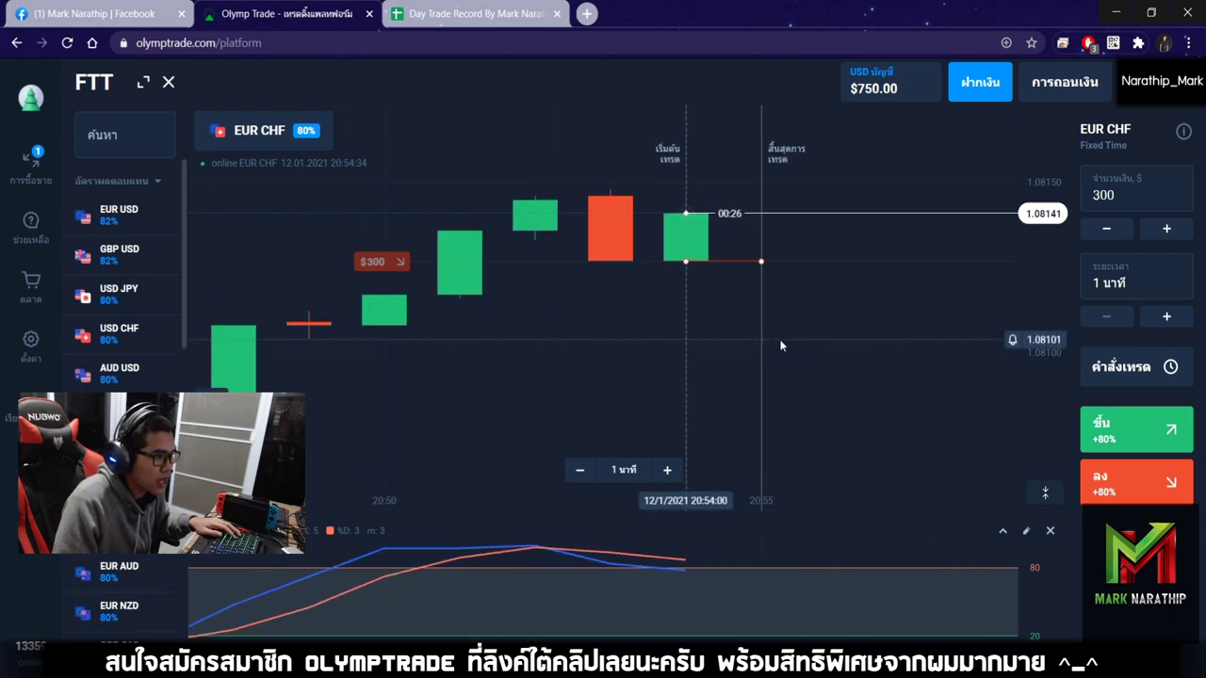
pyautogui.scroll(-2, 780, 345)
pyautogui.scroll(-3, 780, 343)
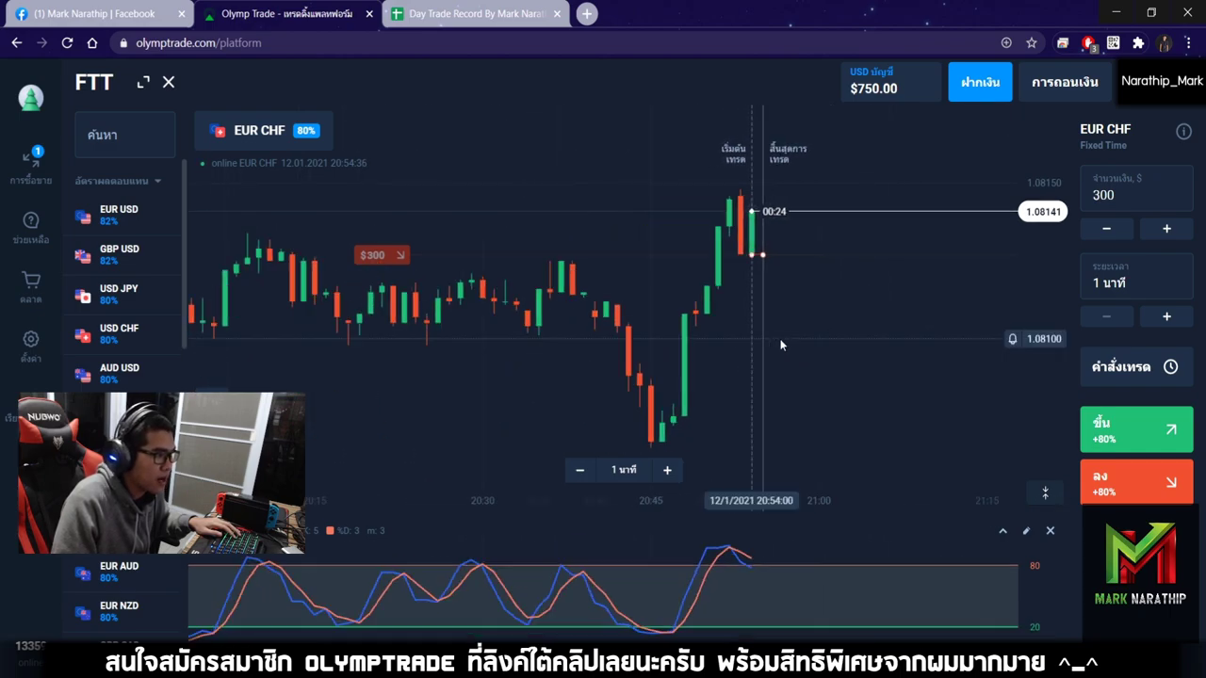
pyautogui.scroll(3, 790, 328)
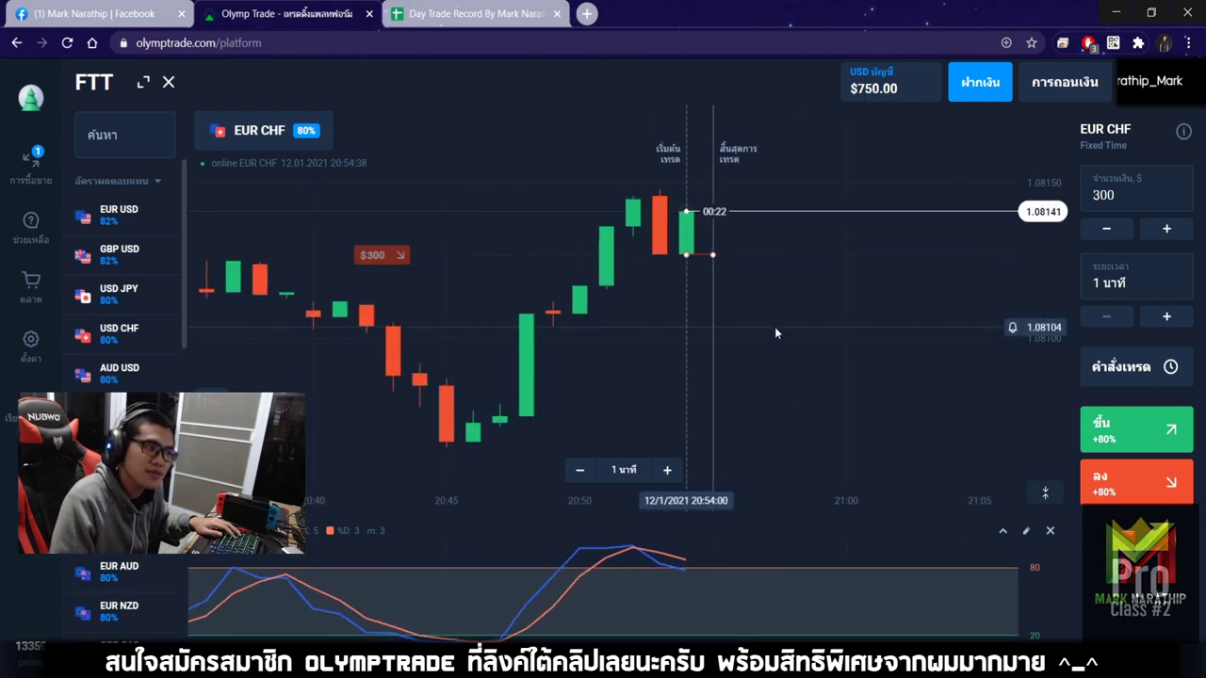
pyautogui.scroll(1, 775, 328)
pyautogui.scroll(-2, 774, 327)
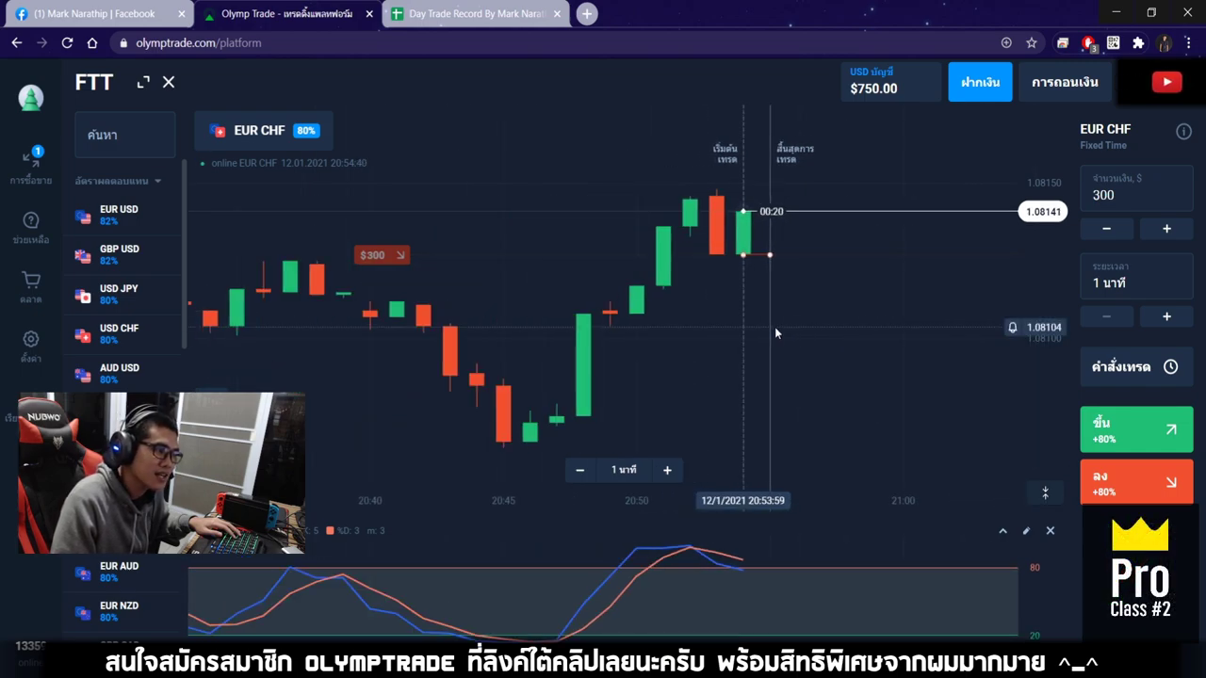
pyautogui.scroll(-2, 716, 326)
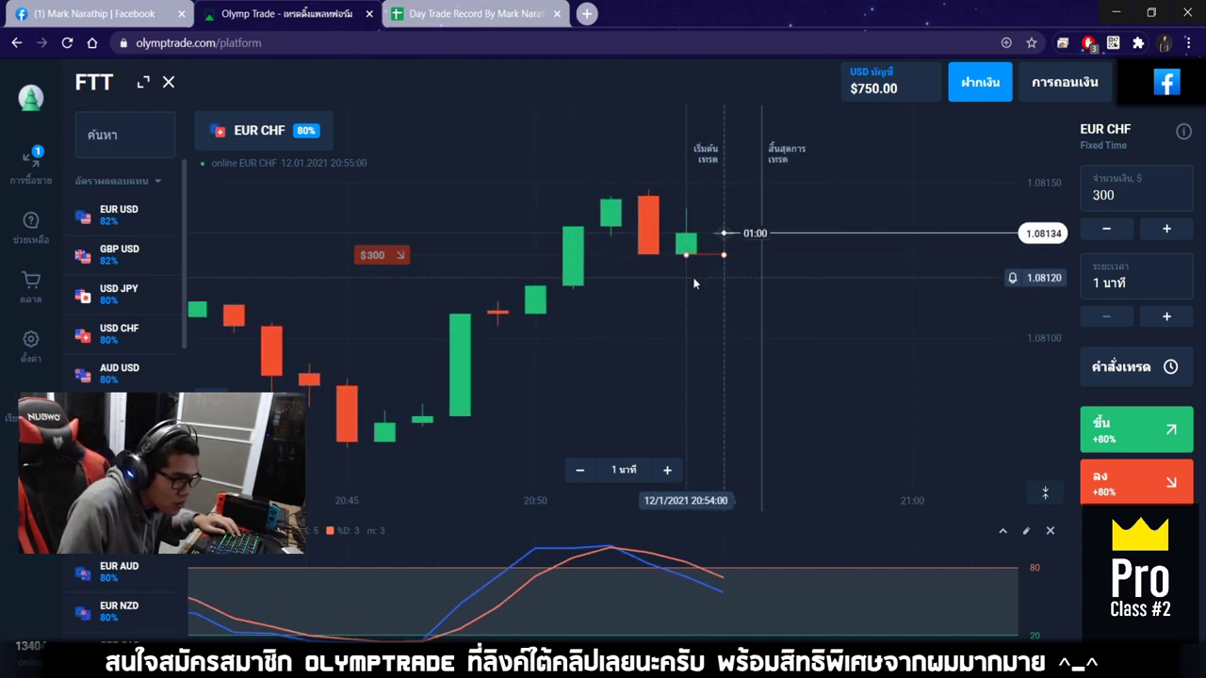
# Step: Switch to the Day Trade Record spreadsheet and log trade 6 with size 300, result แพ้ and payout 80
pyautogui.click(499, 25)
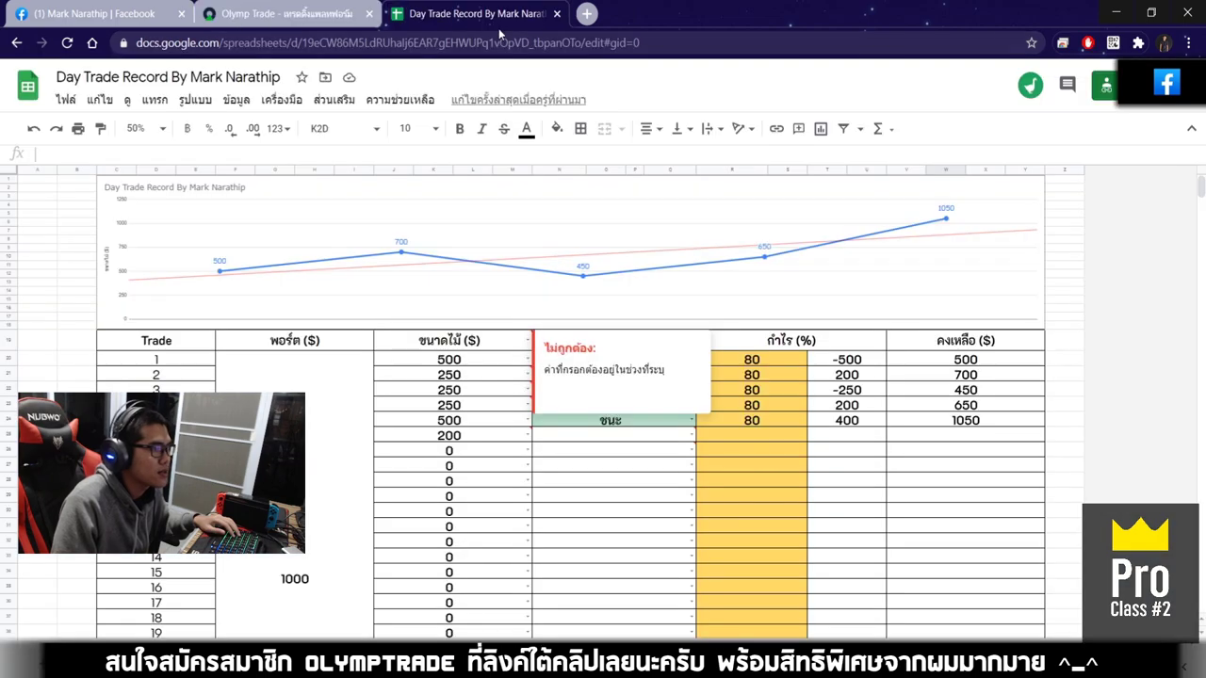
pyautogui.write('30')
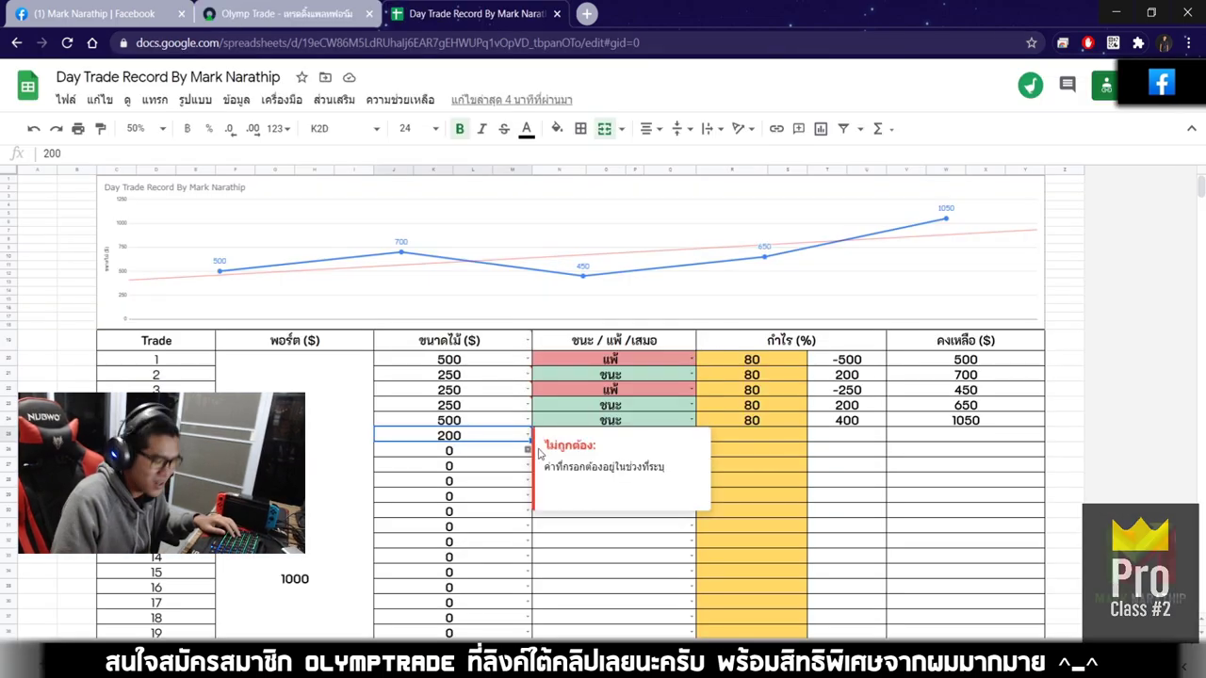
pyautogui.click(569, 438)
pyautogui.scroll(-2, 638, 334)
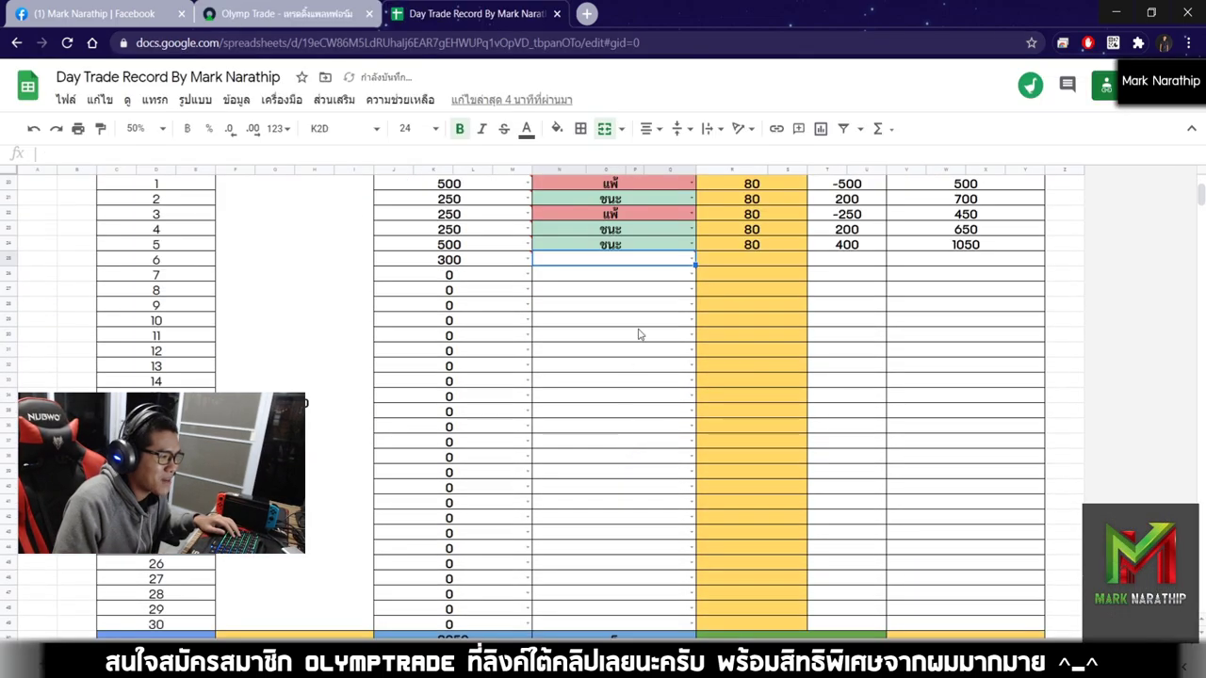
pyautogui.doubleClick(646, 258)
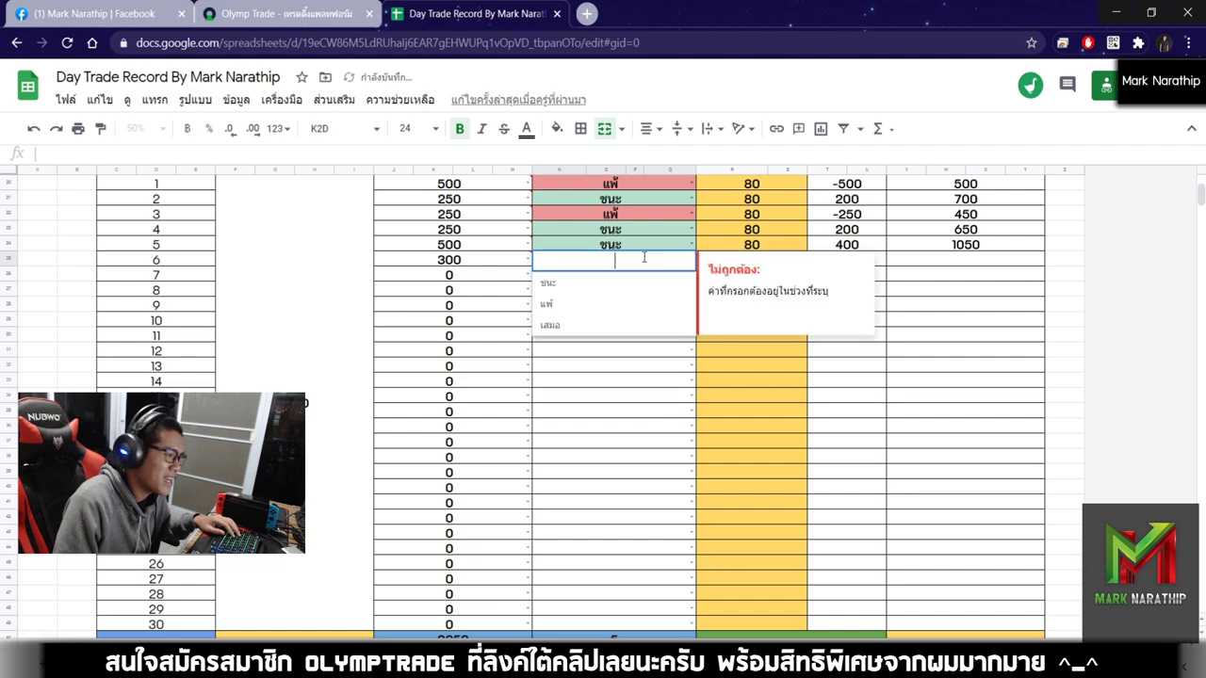
pyautogui.click(556, 315)
pyautogui.scroll(1, 816, 385)
pyautogui.click(761, 386)
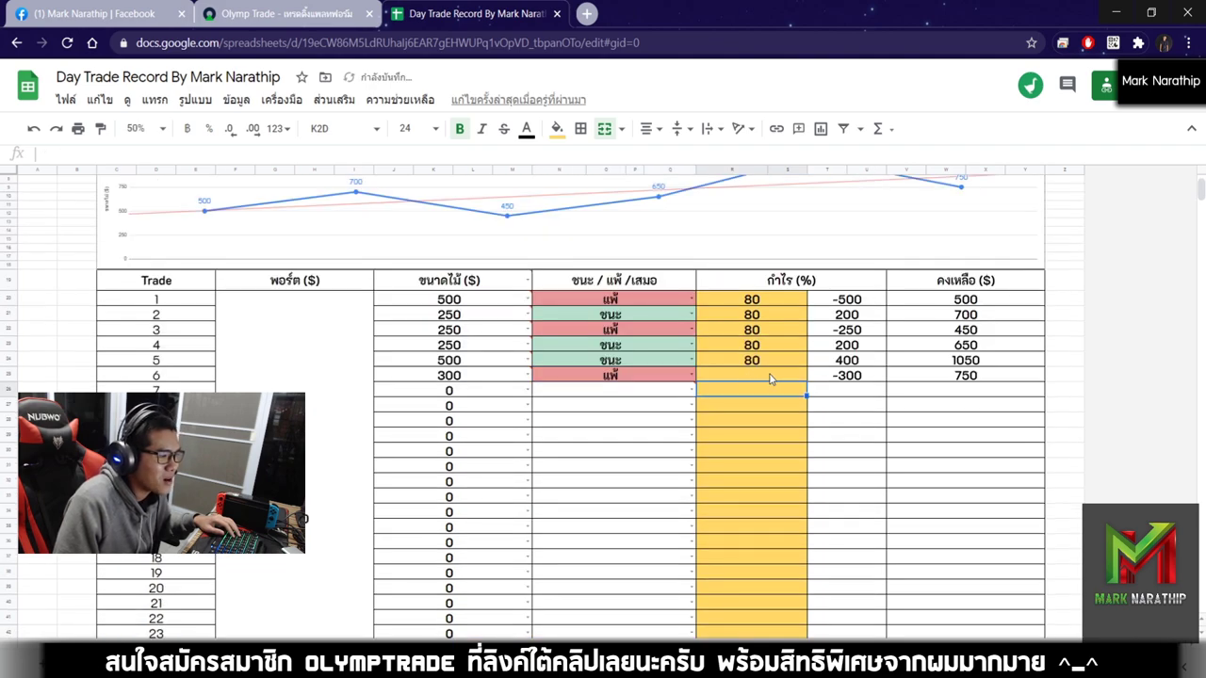
pyautogui.write('80')
pyautogui.press('Return')
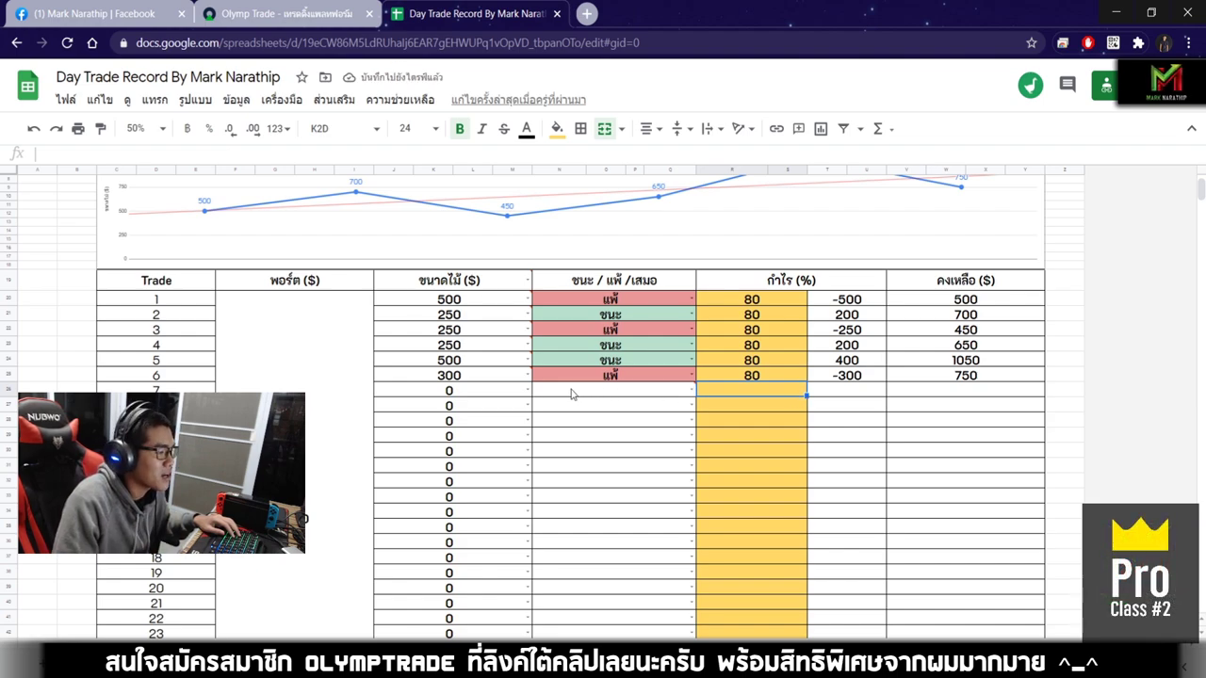
# Step: Enter 700 as the size of trade 7 in the trade record
pyautogui.click(477, 395)
pyautogui.write('7')
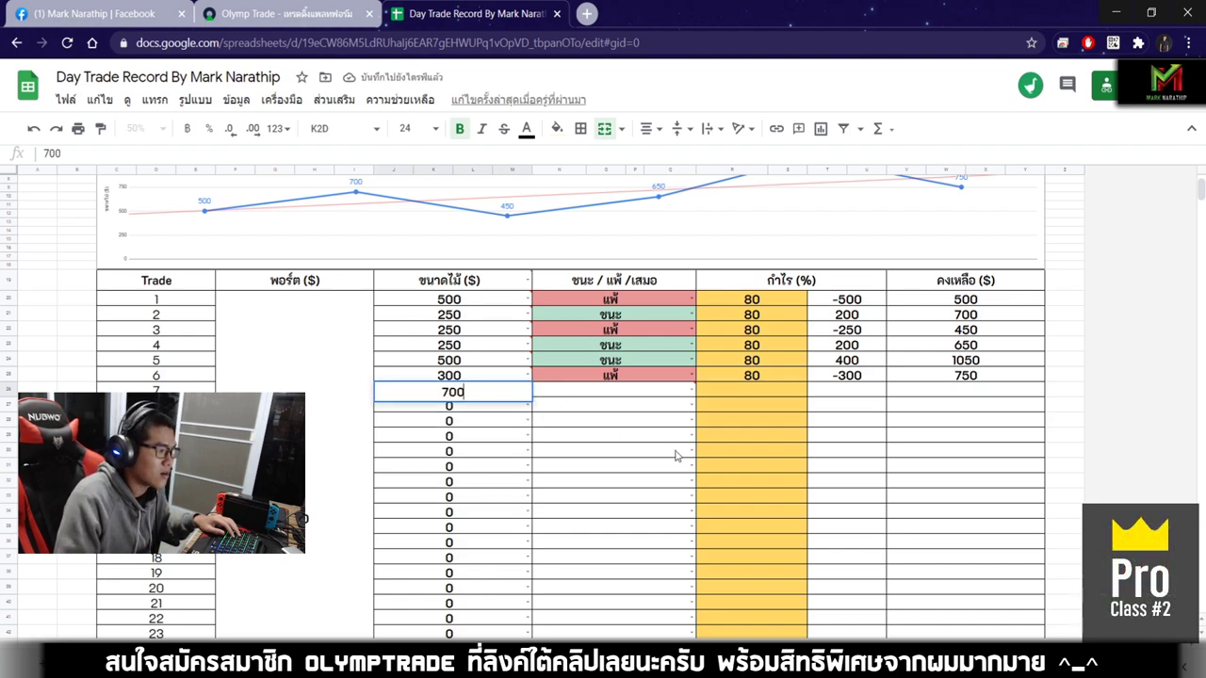
pyautogui.write('00')
pyautogui.click(622, 408)
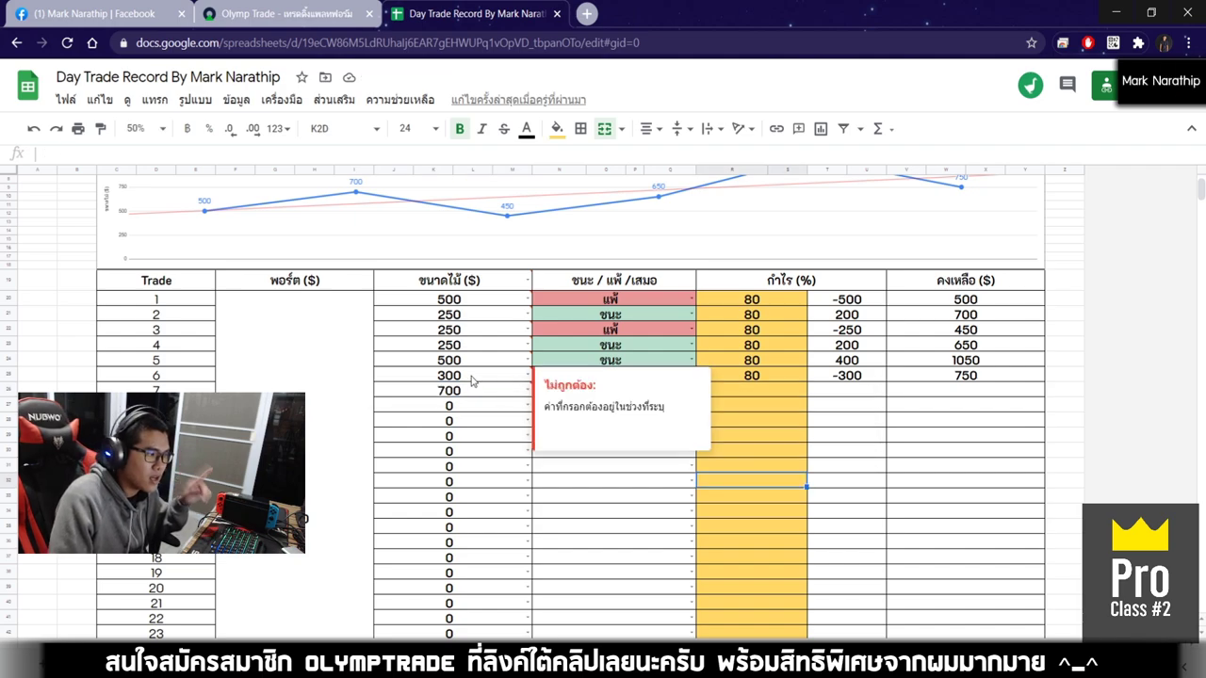
# Step: Review trade 6's size and result against the balance chart and the rest of the trade table
pyautogui.moveTo(474, 378); pyautogui.dragTo(604, 380)
pyautogui.moveTo(586, 396)
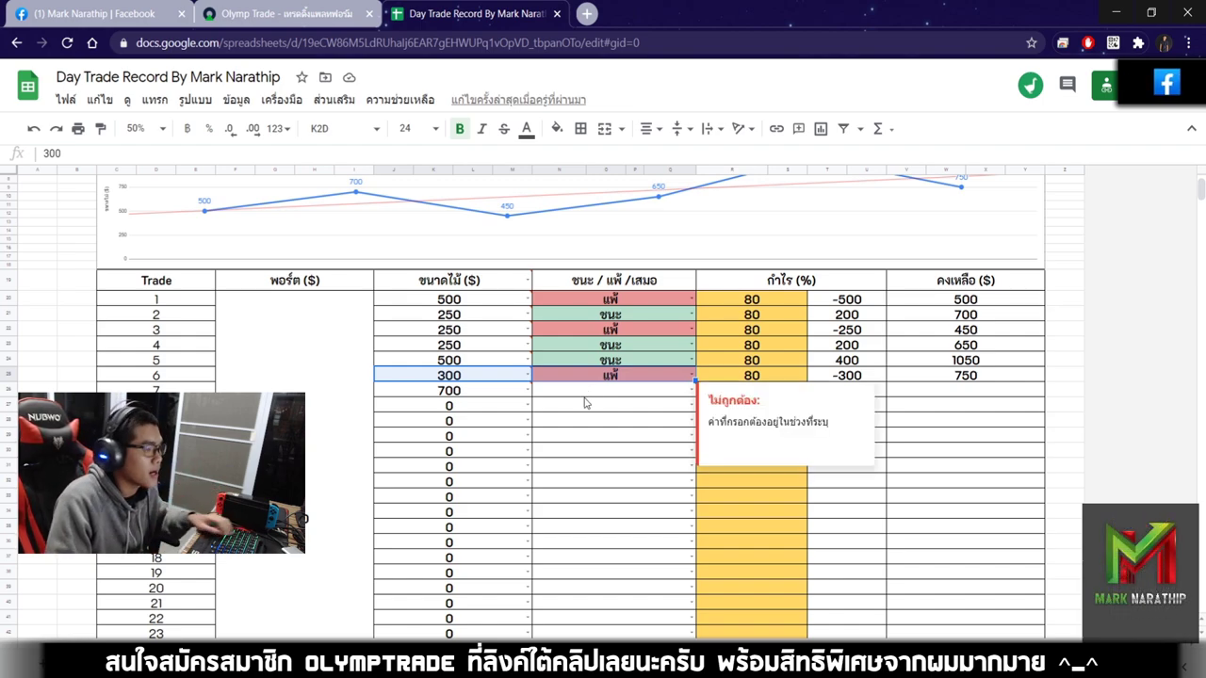
pyautogui.click(593, 421)
pyautogui.scroll(1, 612, 443)
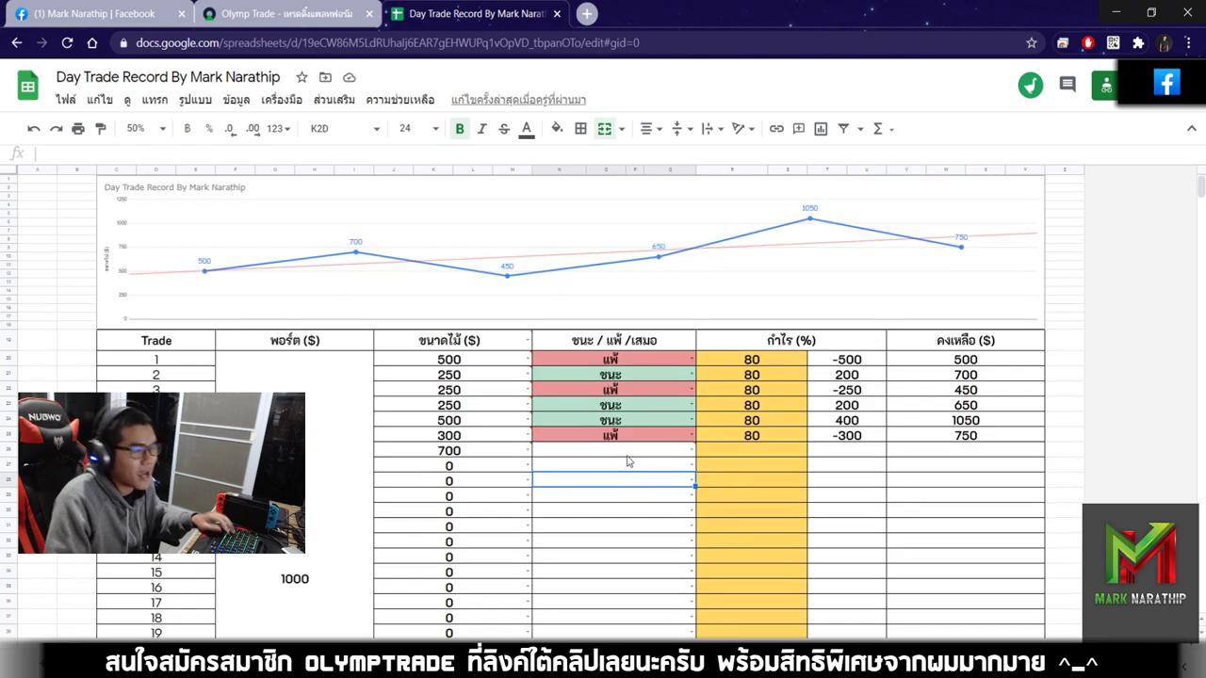
pyautogui.moveTo(628, 461)
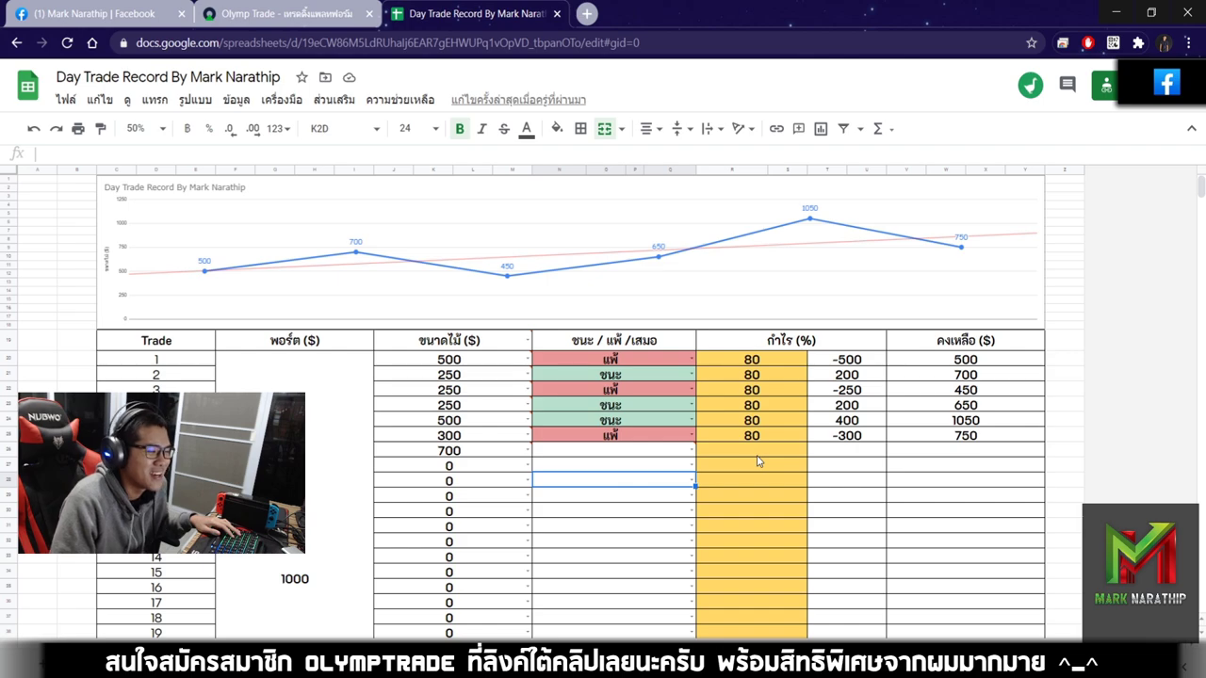
pyautogui.scroll(-3, 759, 461)
pyautogui.scroll(1, 704, 420)
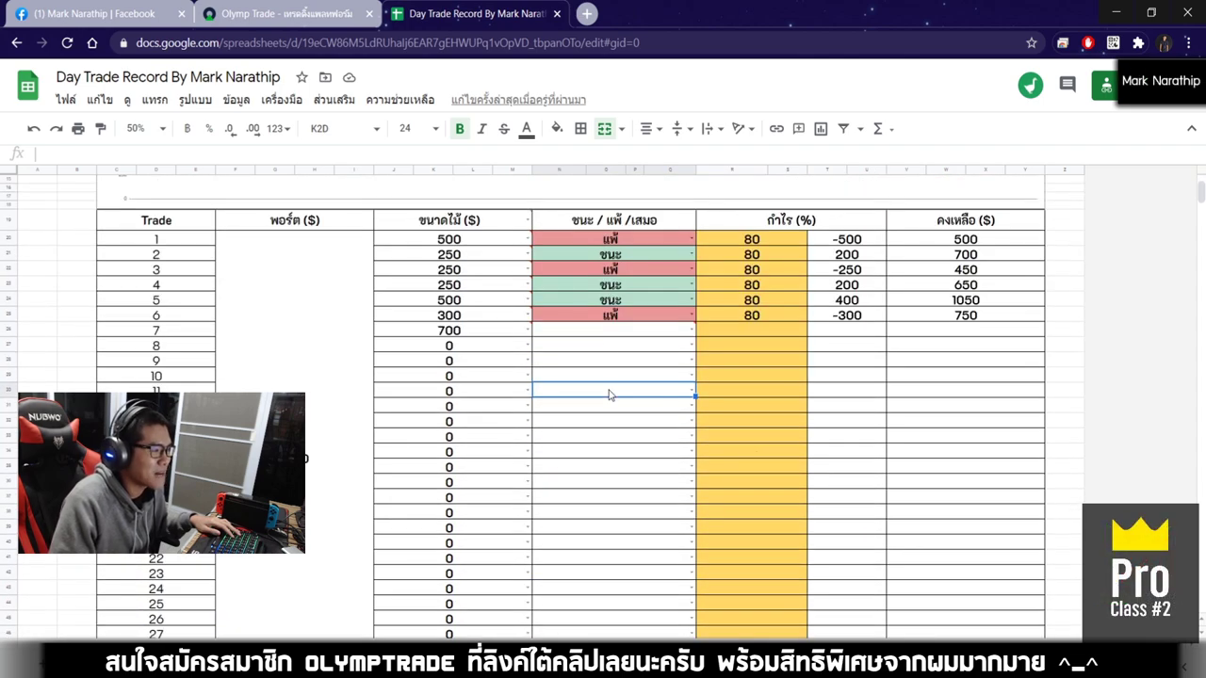
# Step: Switch back to the Olymp Trade platform and set the trade amount to $700
pyautogui.click(283, 13)
pyautogui.click(1112, 195)
pyautogui.write('700')
# Step: Go through the currency pair charts starting from EUR USD and select GBP NZD
pyautogui.click(118, 215)
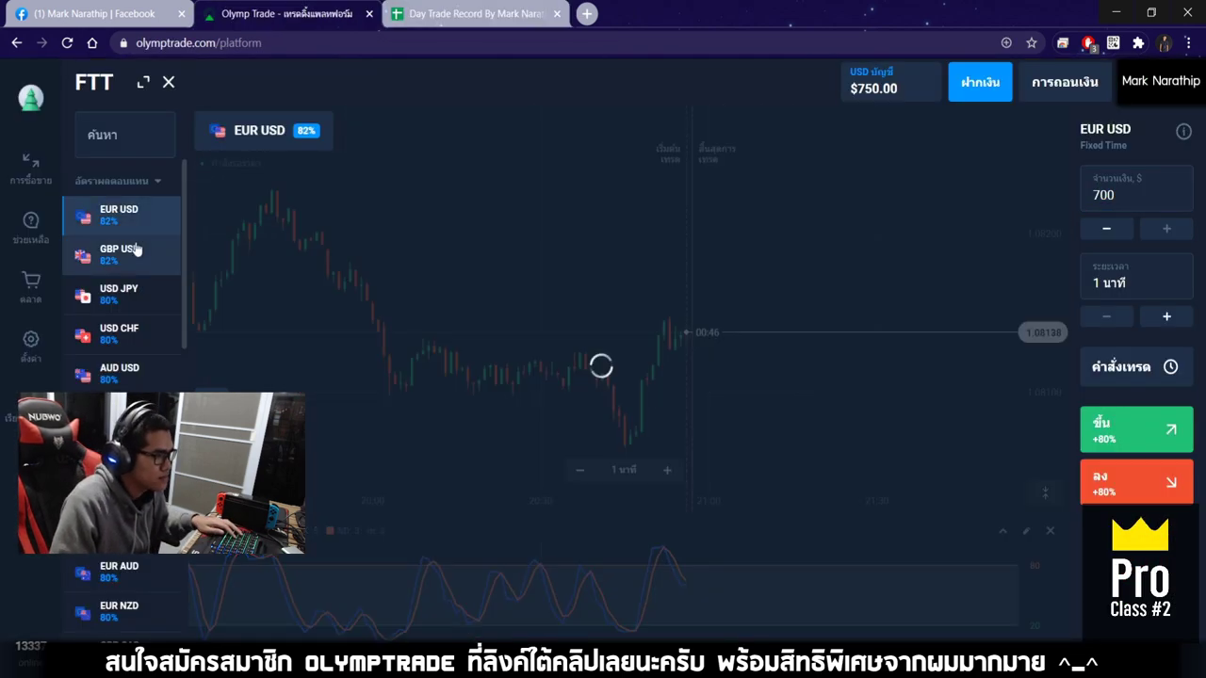
pyautogui.click(119, 251)
pyautogui.click(118, 290)
pyautogui.click(118, 329)
pyautogui.click(119, 369)
pyautogui.click(119, 447)
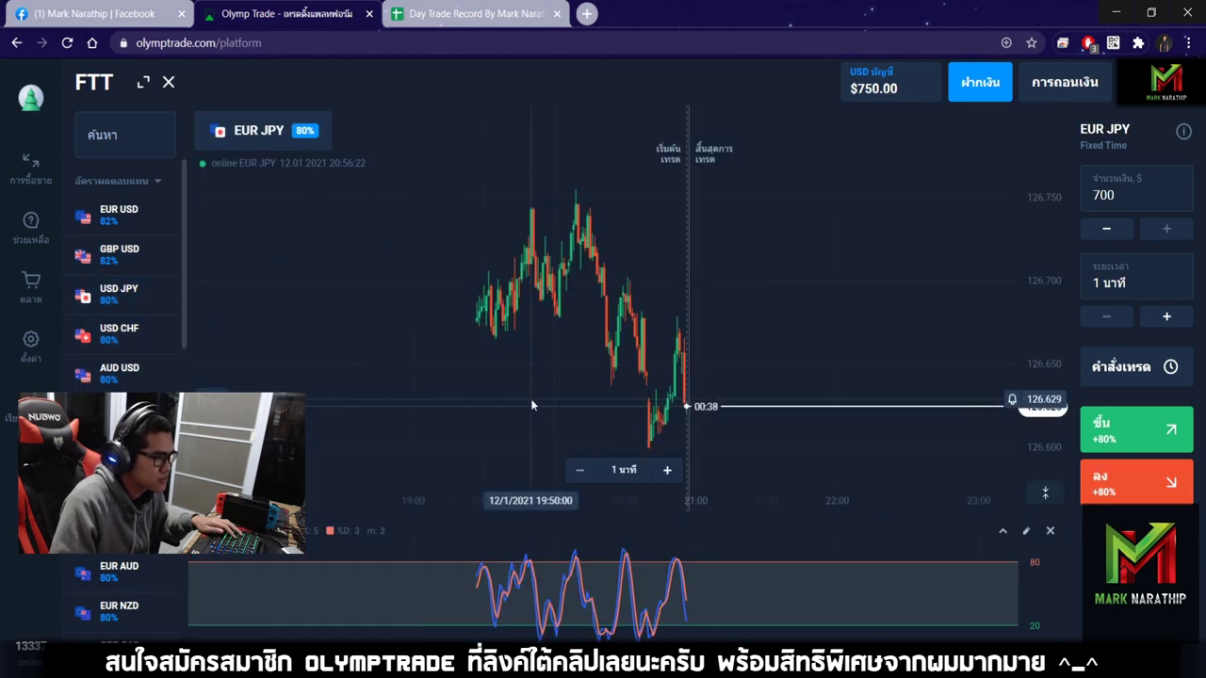
pyautogui.press('Down')
pyautogui.press('Down')
pyautogui.press('Down')
pyautogui.press('Down')
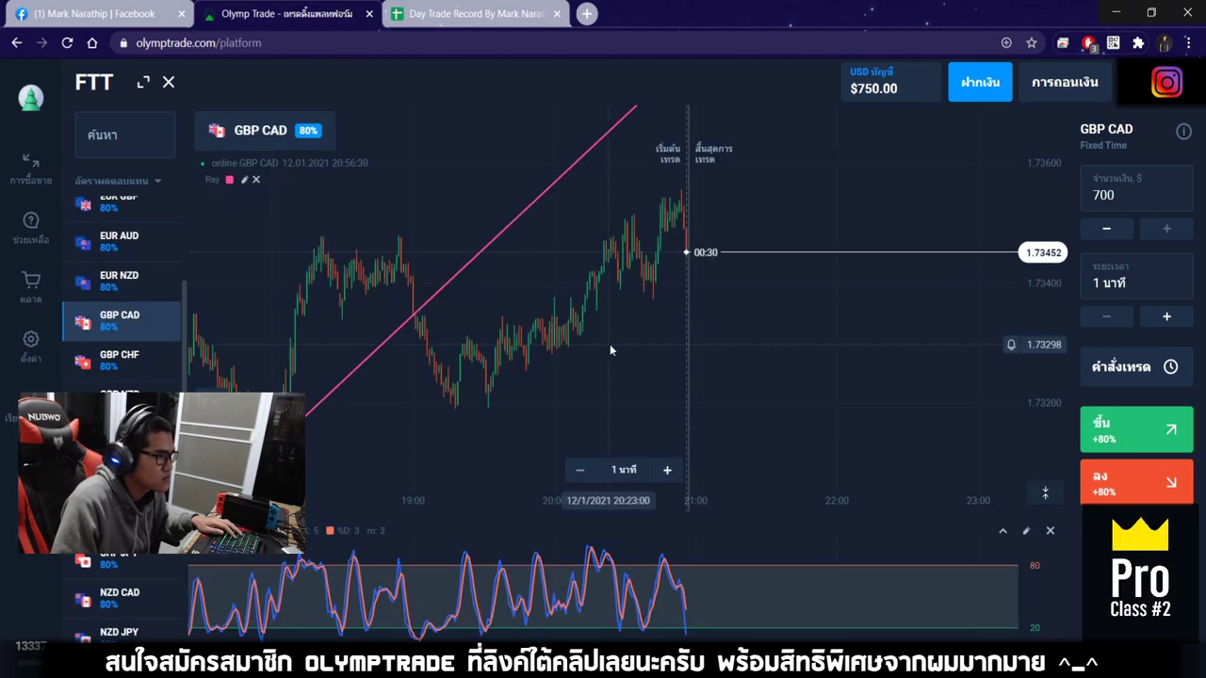
pyautogui.press('Down')
pyautogui.press('Down')
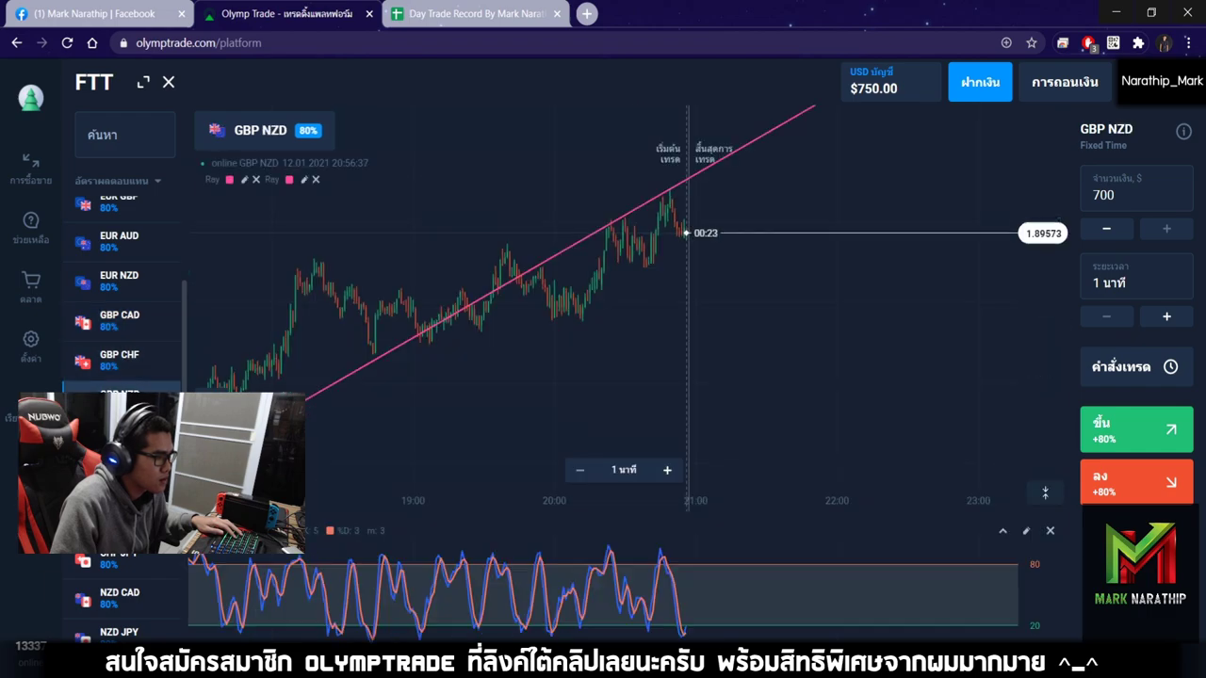
# Step: Check the recent GBP NZD candles against the trendline and open a 1-minute $700 up (ขึ้น) trade as the 20:57 candle starts
pyautogui.moveTo(658, 385); pyautogui.dragTo(872, 372)
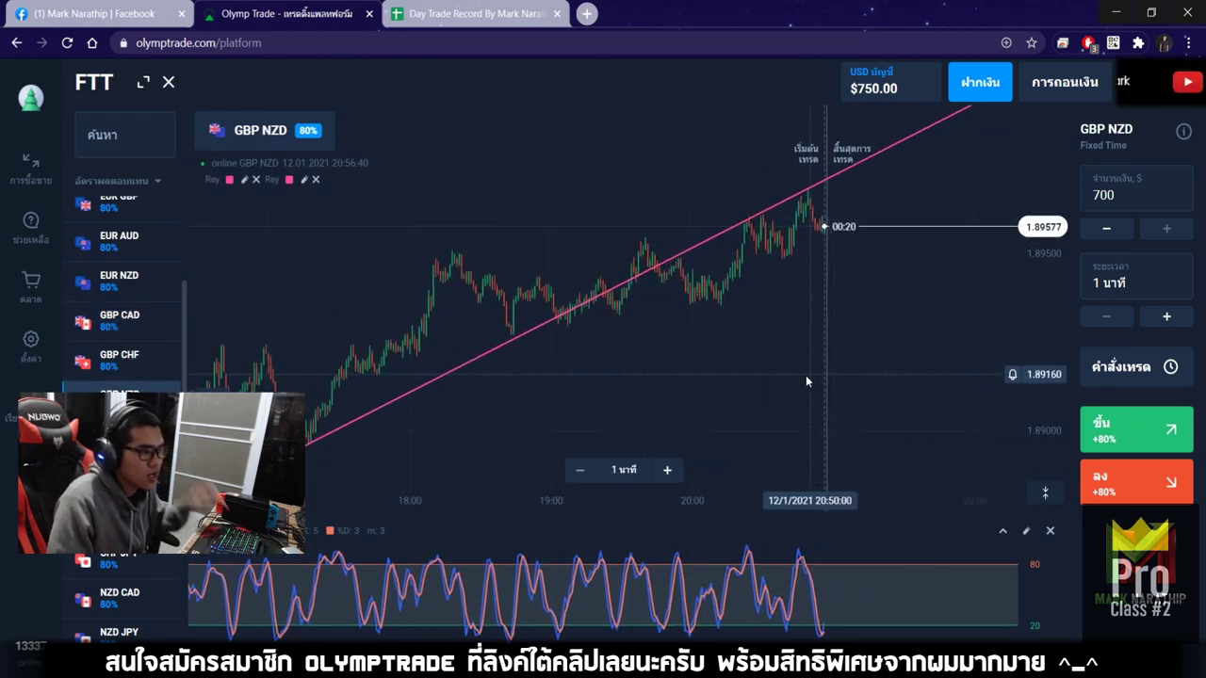
pyautogui.moveTo(889, 307); pyautogui.dragTo(770, 299)
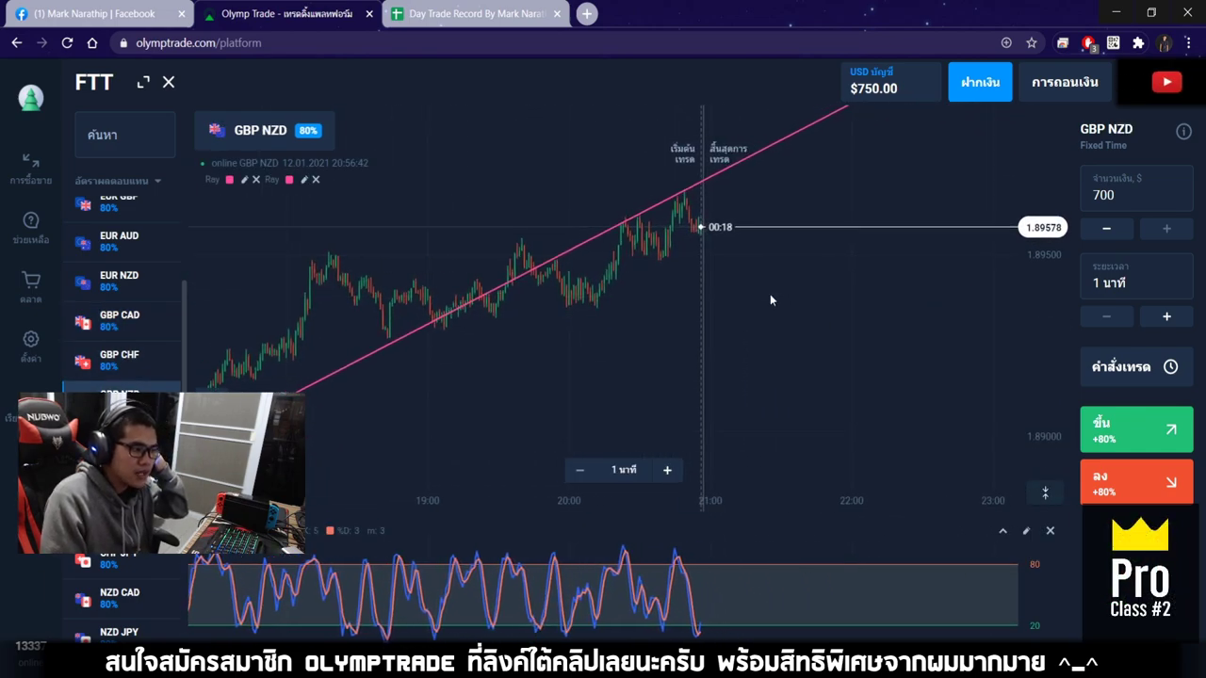
pyautogui.scroll(5, 752, 294)
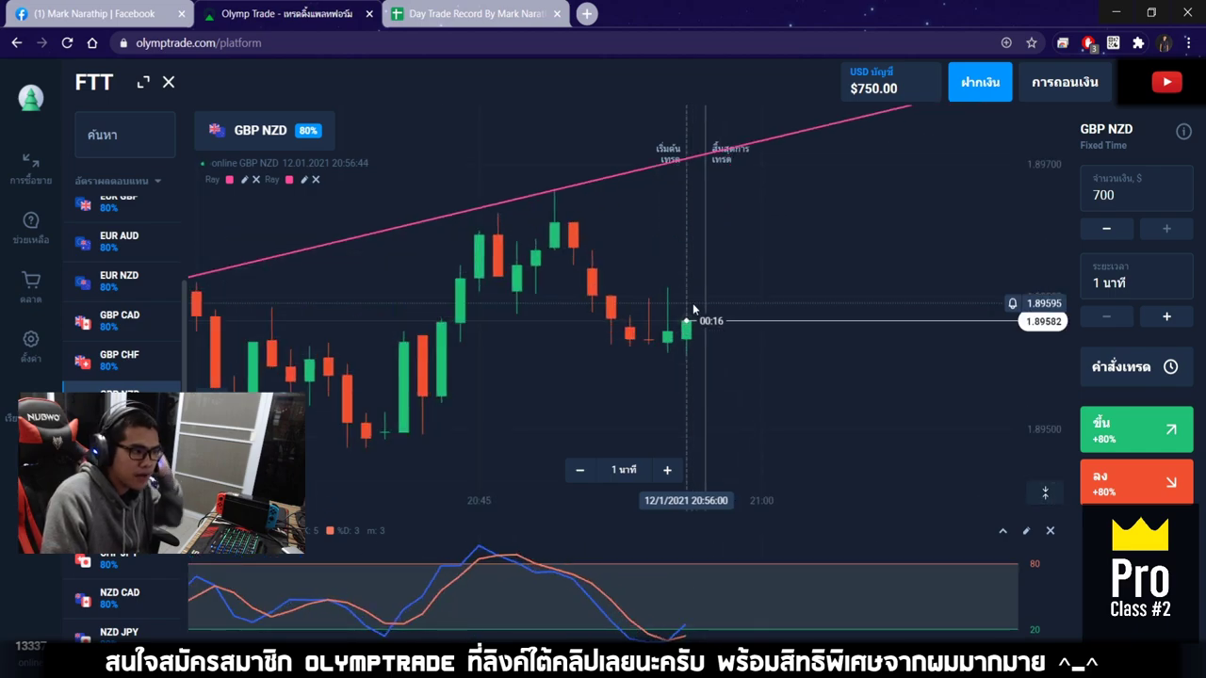
pyautogui.scroll(3, 730, 332)
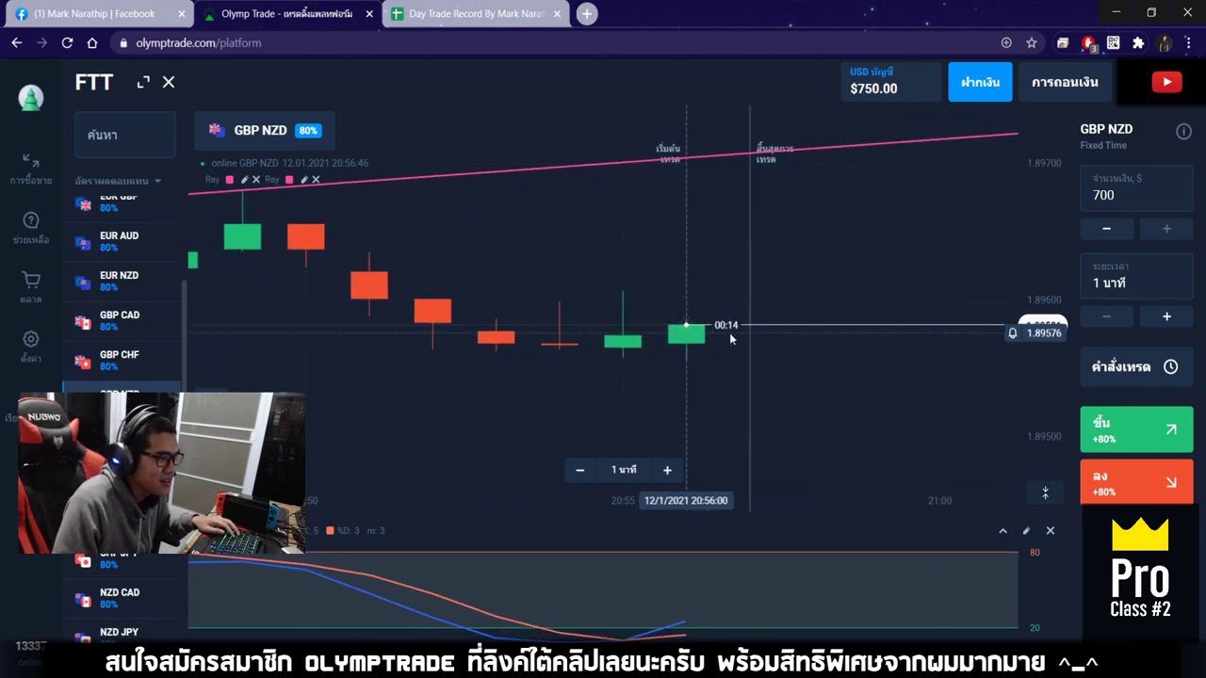
pyautogui.scroll(-2, 729, 333)
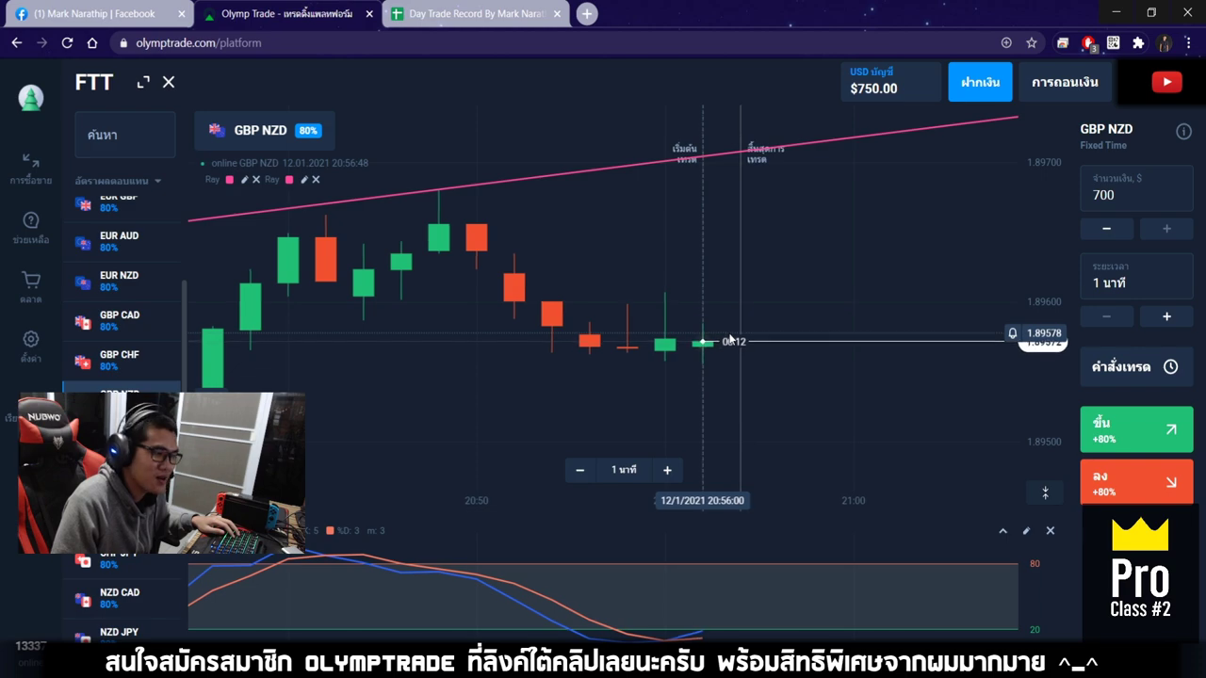
pyautogui.scroll(3, 730, 335)
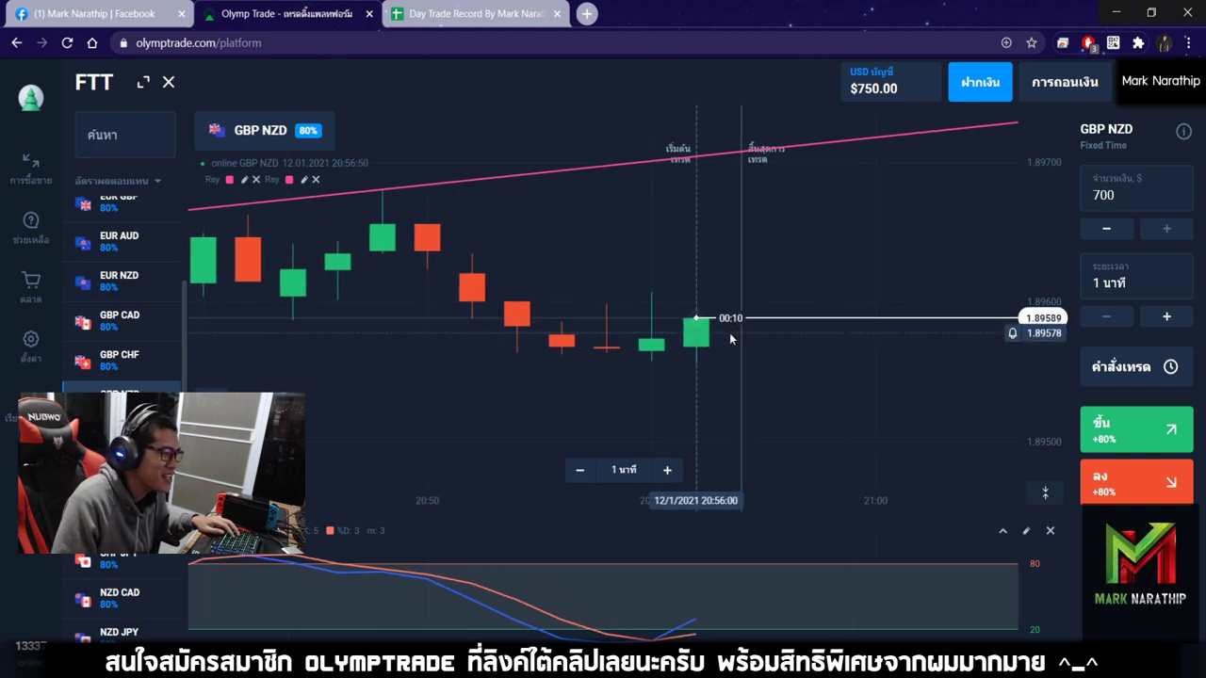
pyautogui.scroll(-2, 727, 339)
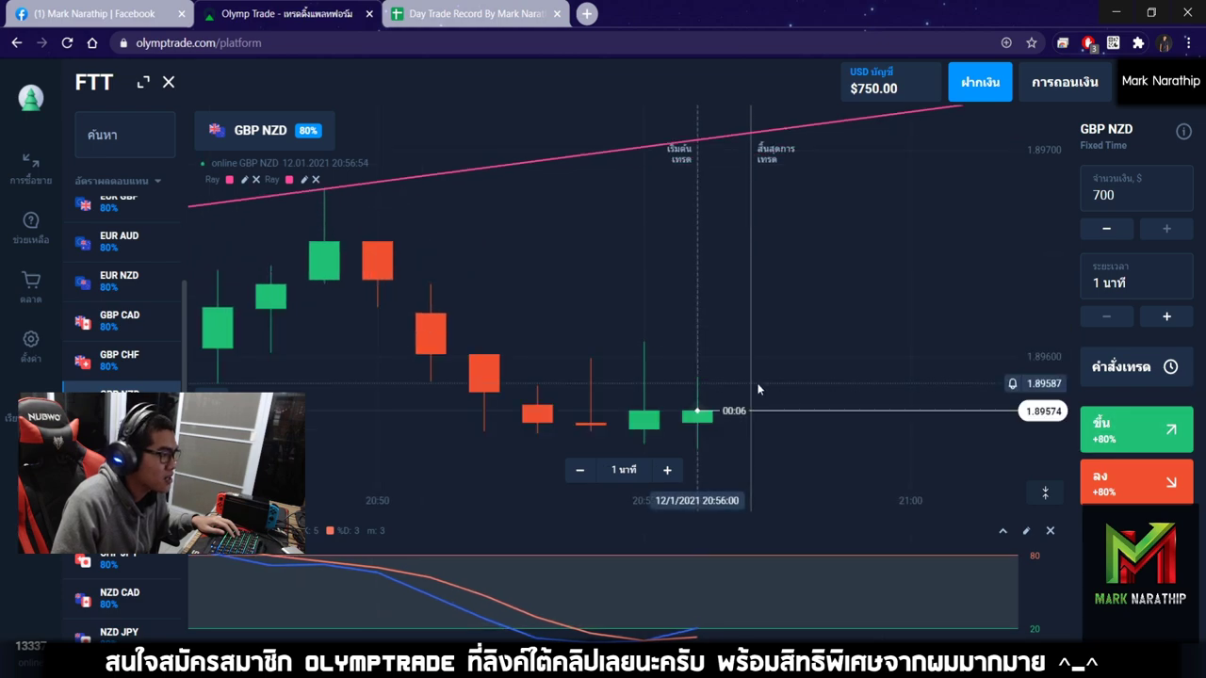
pyautogui.click(1134, 429)
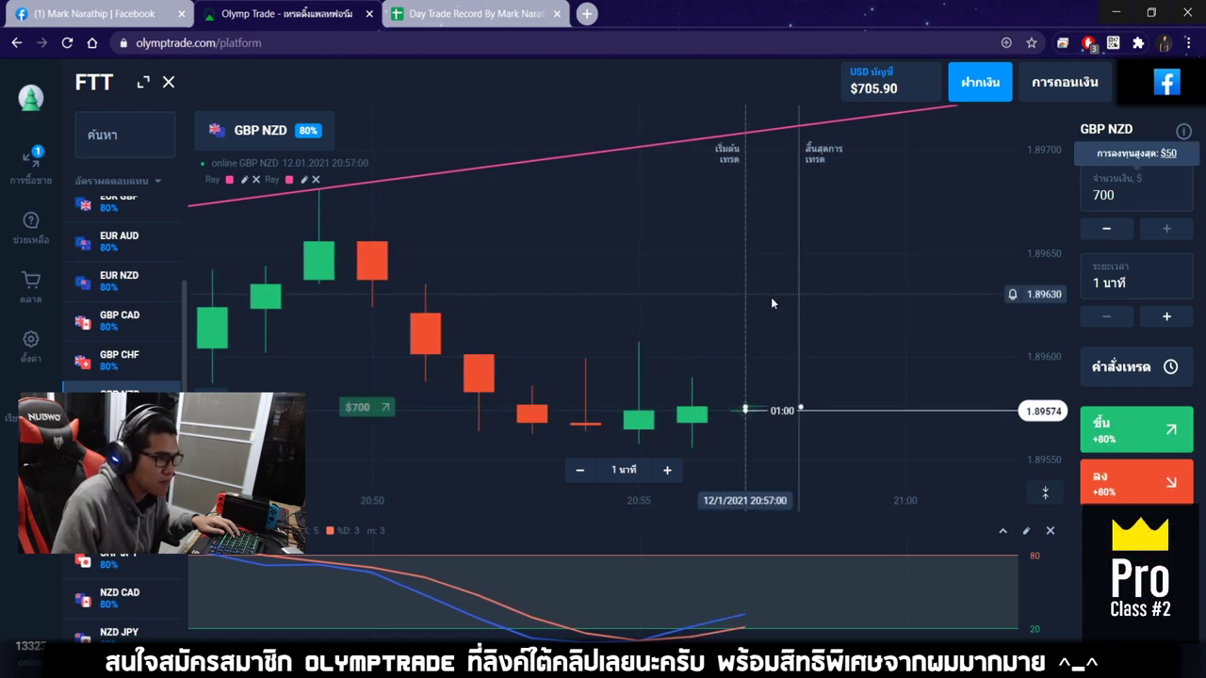
# Step: Compare the open $700 trade's entry point with the GBP NZD trendline and its anchor points in the wider price history
pyautogui.scroll(-2, 792, 340)
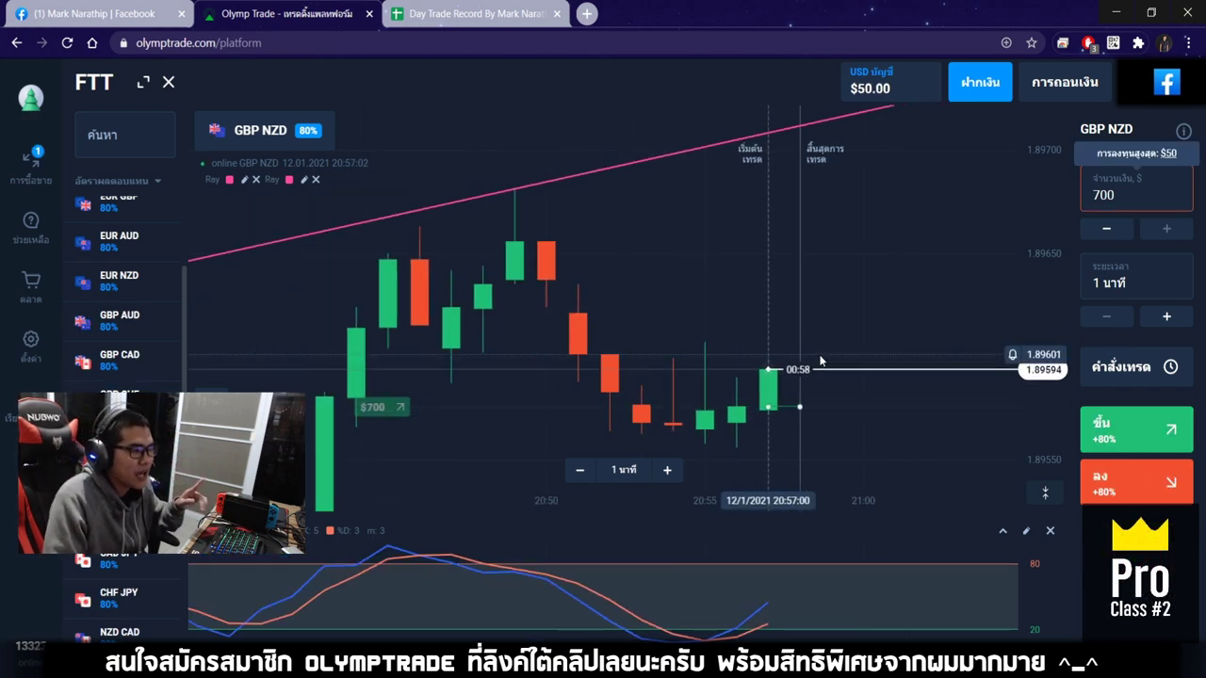
pyautogui.scroll(-5, 820, 361)
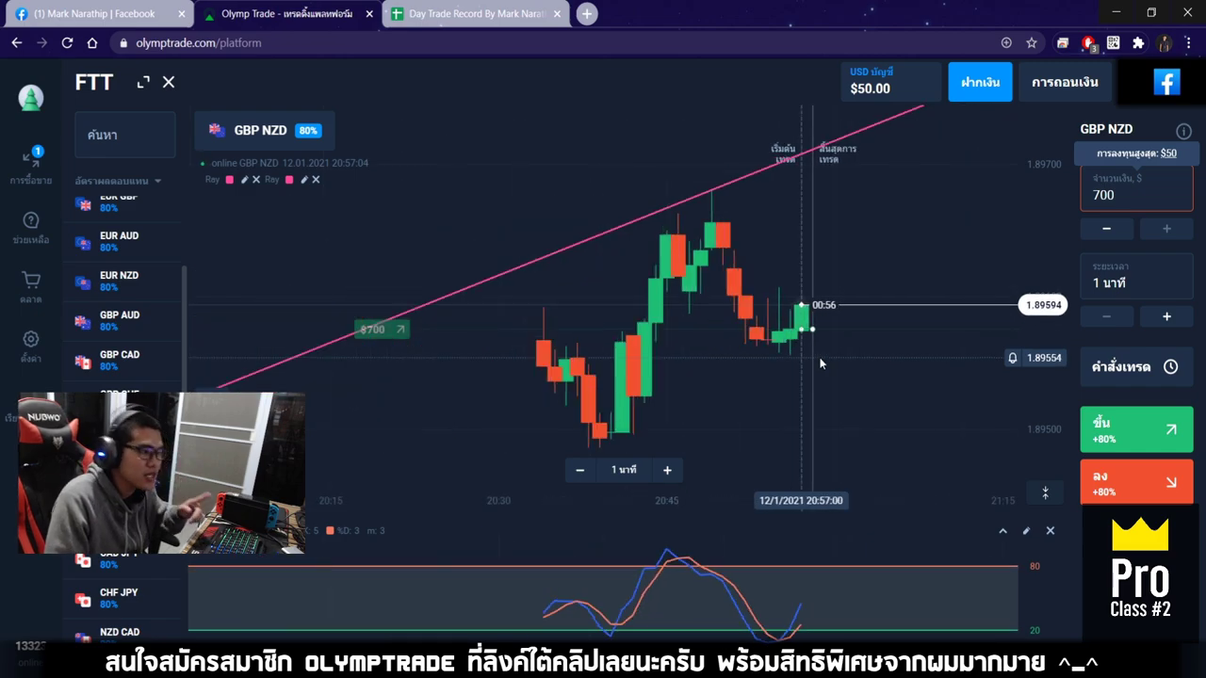
pyautogui.hscroll(-5, 753, 377)
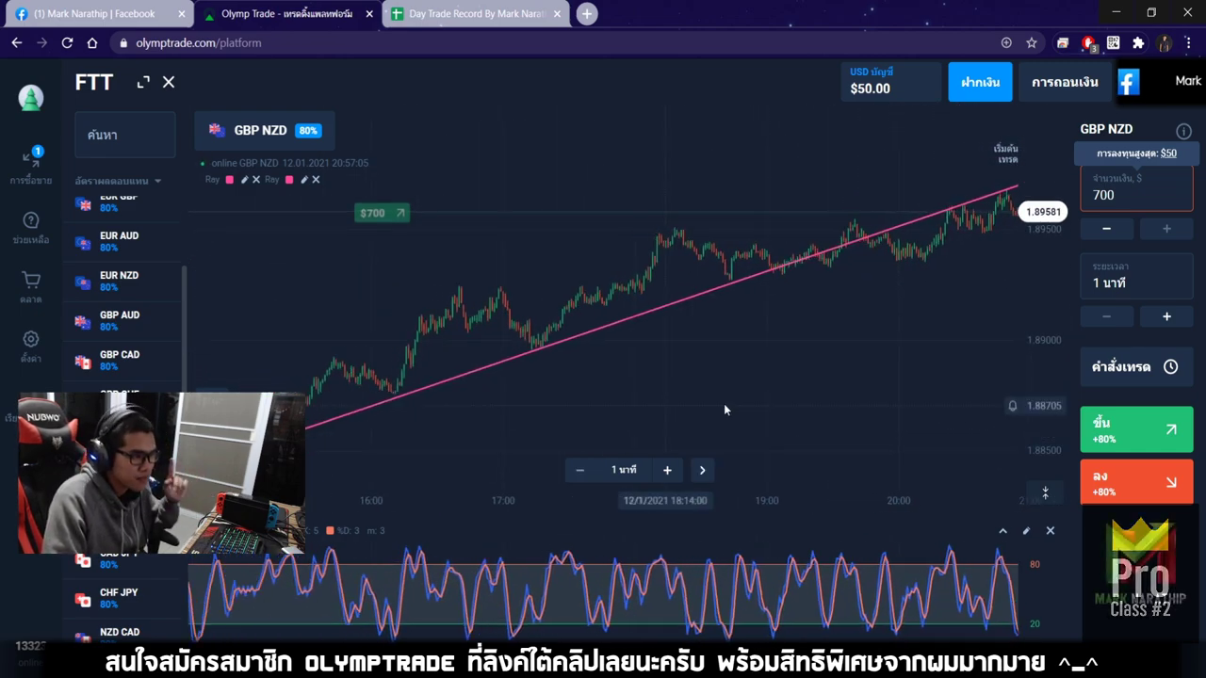
pyautogui.click(377, 431)
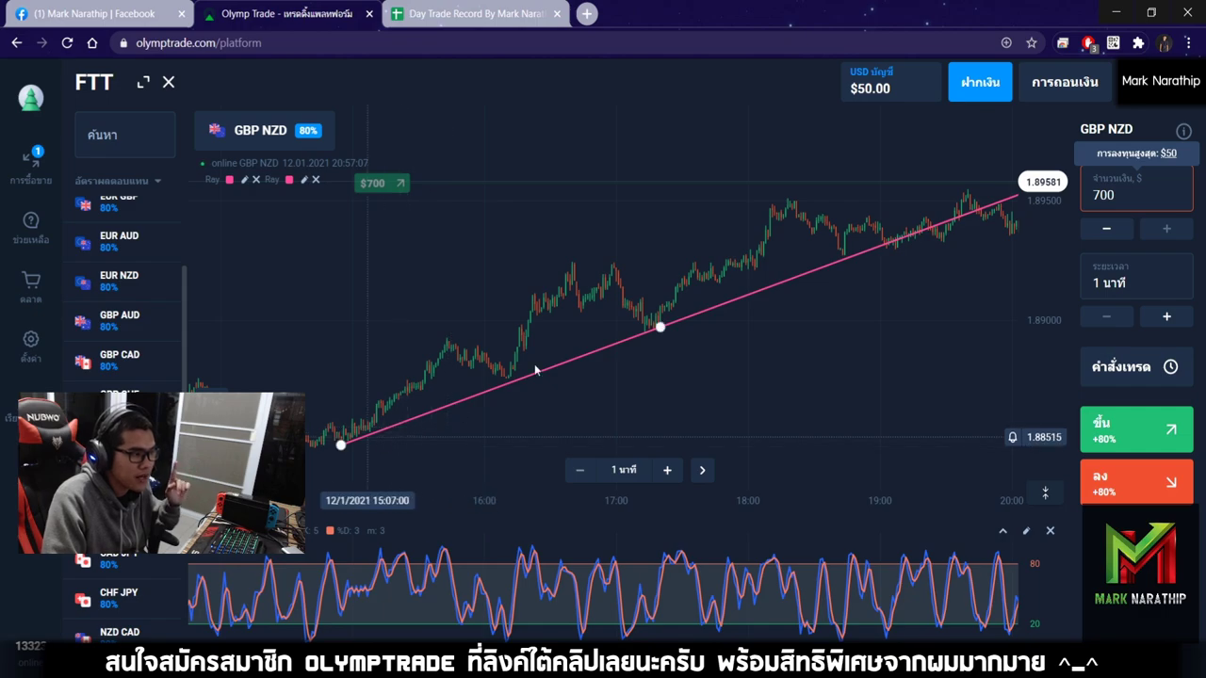
pyautogui.hscroll(5, 639, 339)
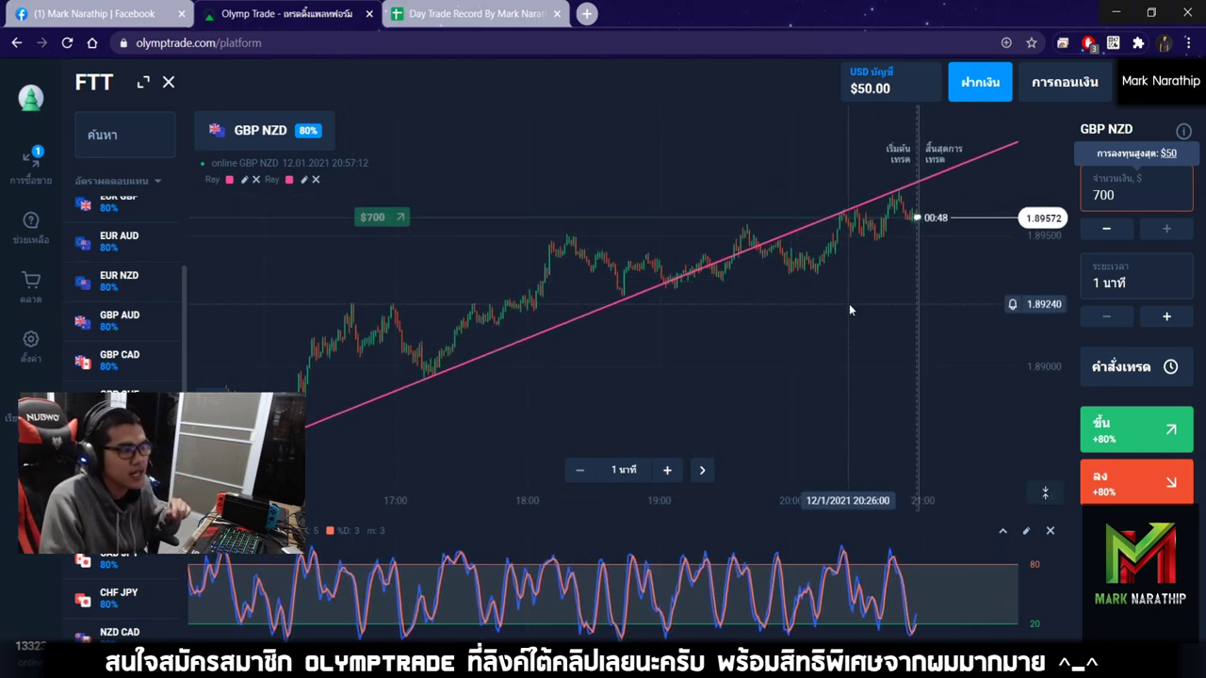
pyautogui.moveTo(849, 303); pyautogui.dragTo(701, 299)
# Step: Watch the latest GBP NZD candles against the $700 trade's entry price until the trade expires
pyautogui.scroll(6, 701, 300)
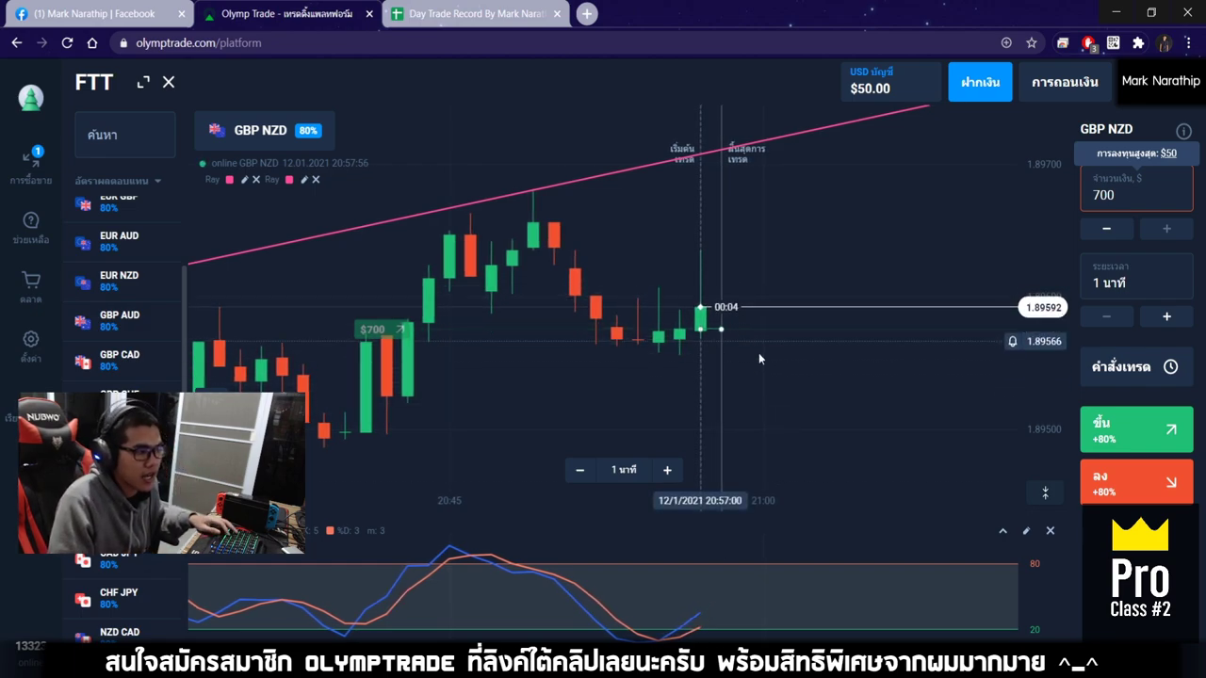
pyautogui.scroll(2, 743, 376)
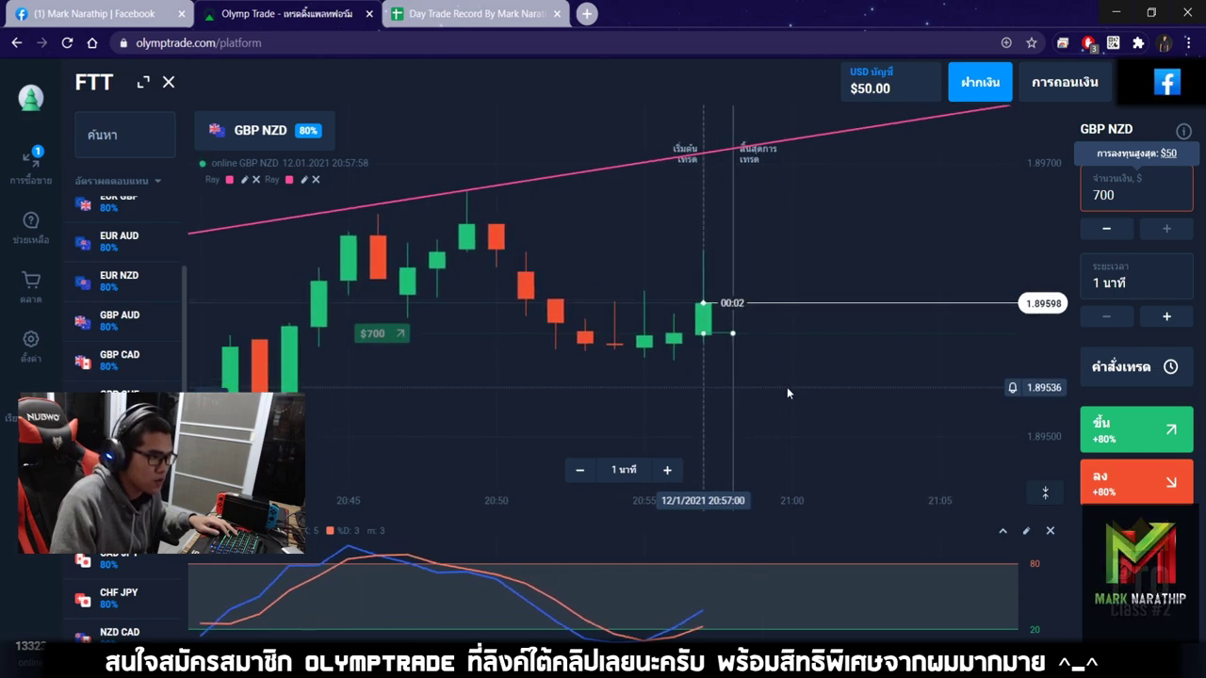
pyautogui.scroll(1, 787, 388)
pyautogui.scroll(-6, 799, 394)
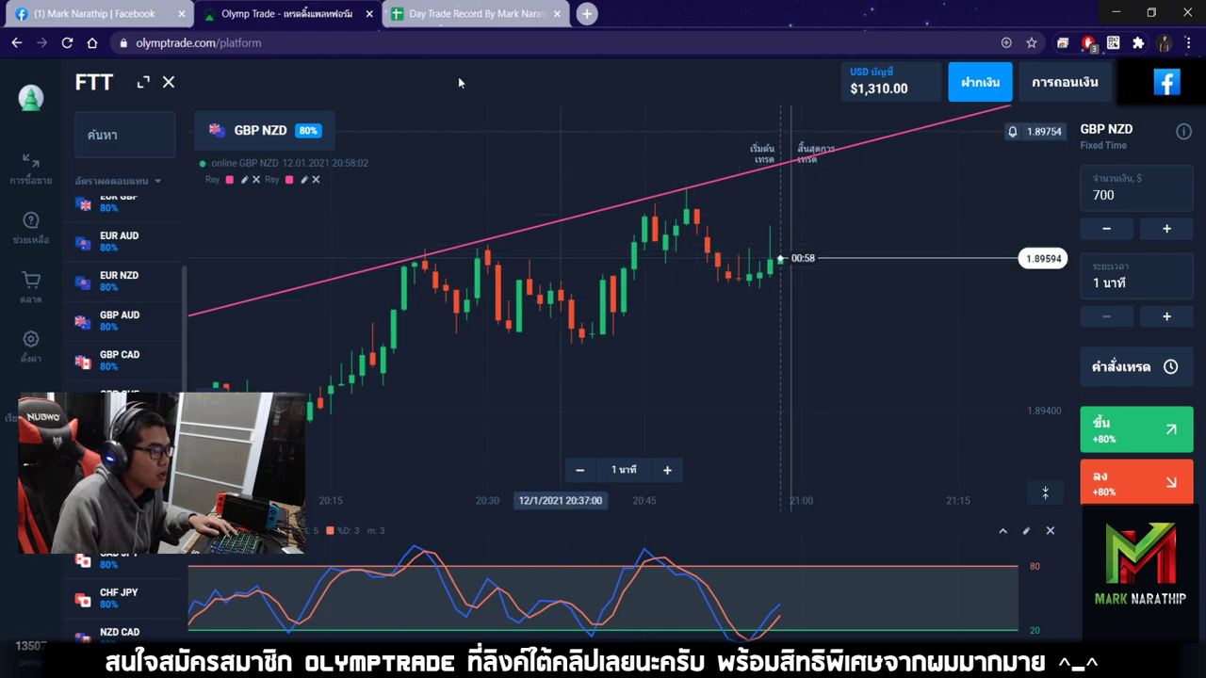
# Step: Switch to the Day Trade Record spreadsheet and log trade 7's result as ชนะ with payout 80
pyautogui.click(454, 13)
pyautogui.click(671, 336)
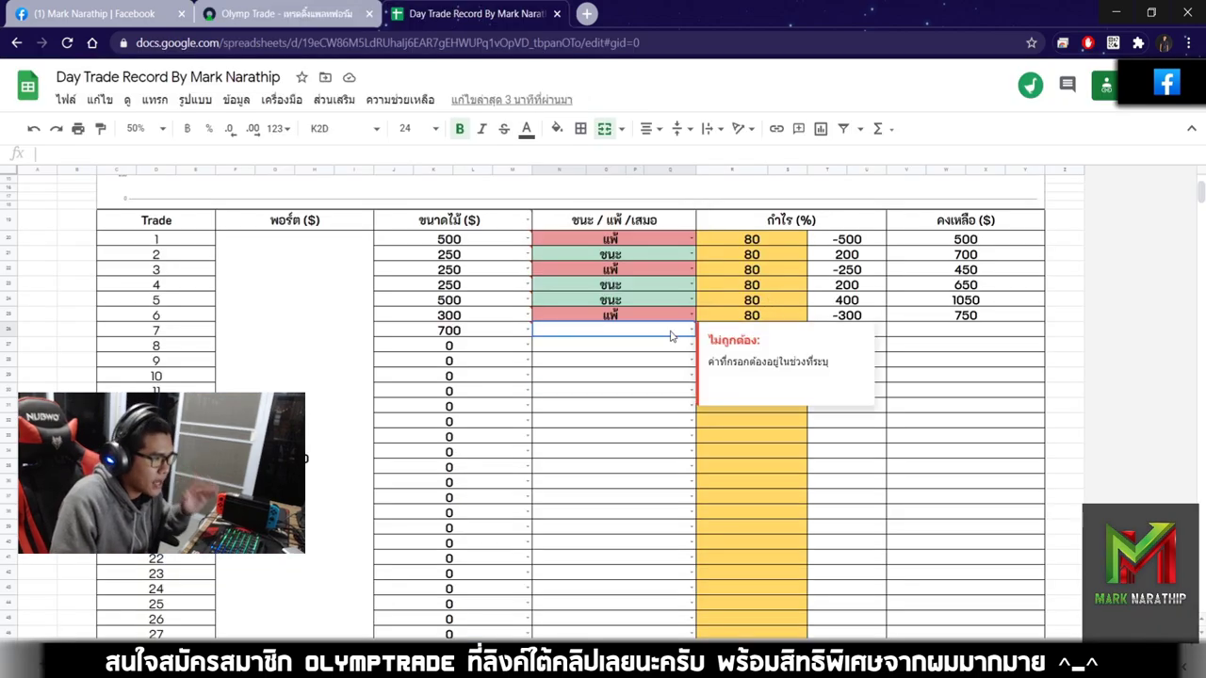
pyautogui.doubleClick(623, 336)
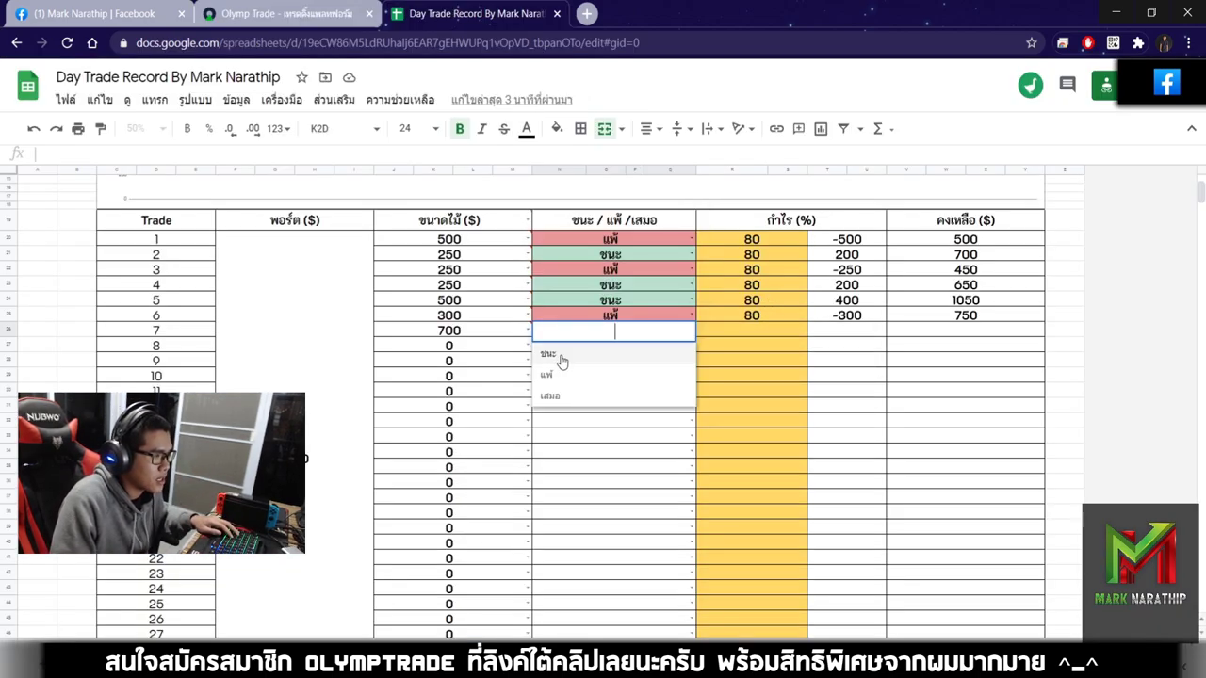
pyautogui.click(562, 362)
pyautogui.click(732, 332)
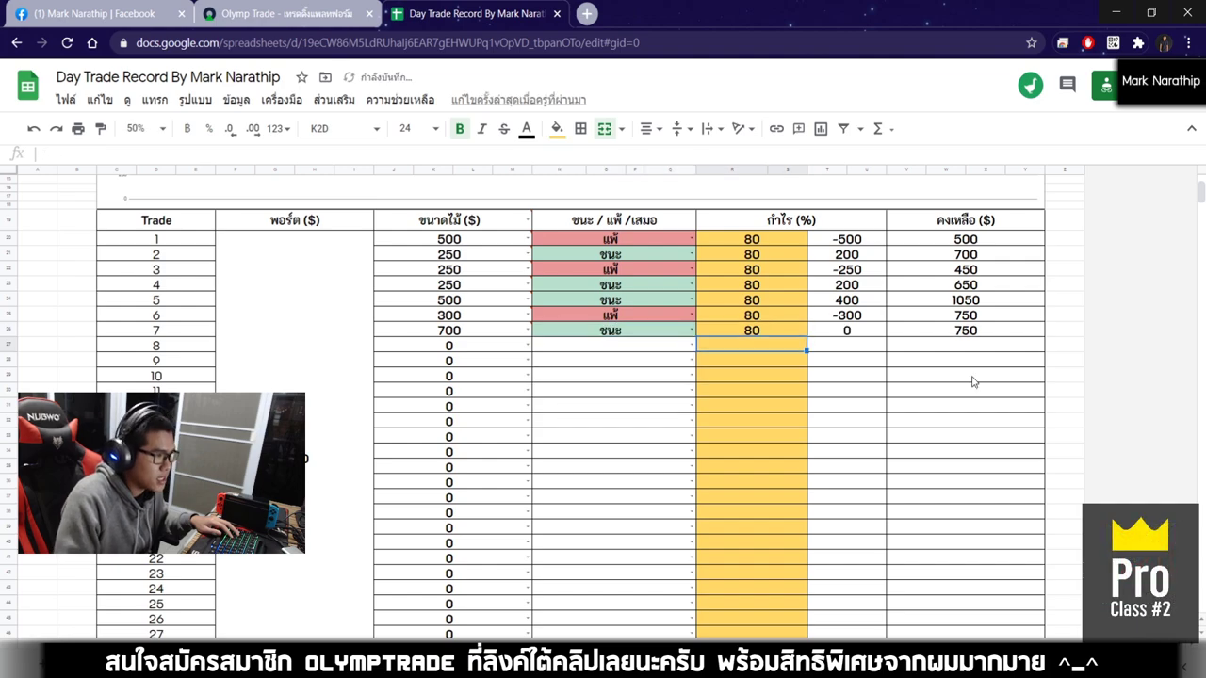
# Step: Compare the Olymp Trade account balance with trade 7's remaining balance in the spreadsheet, and check the total profit against the $500 goal
pyautogui.click(273, 13)
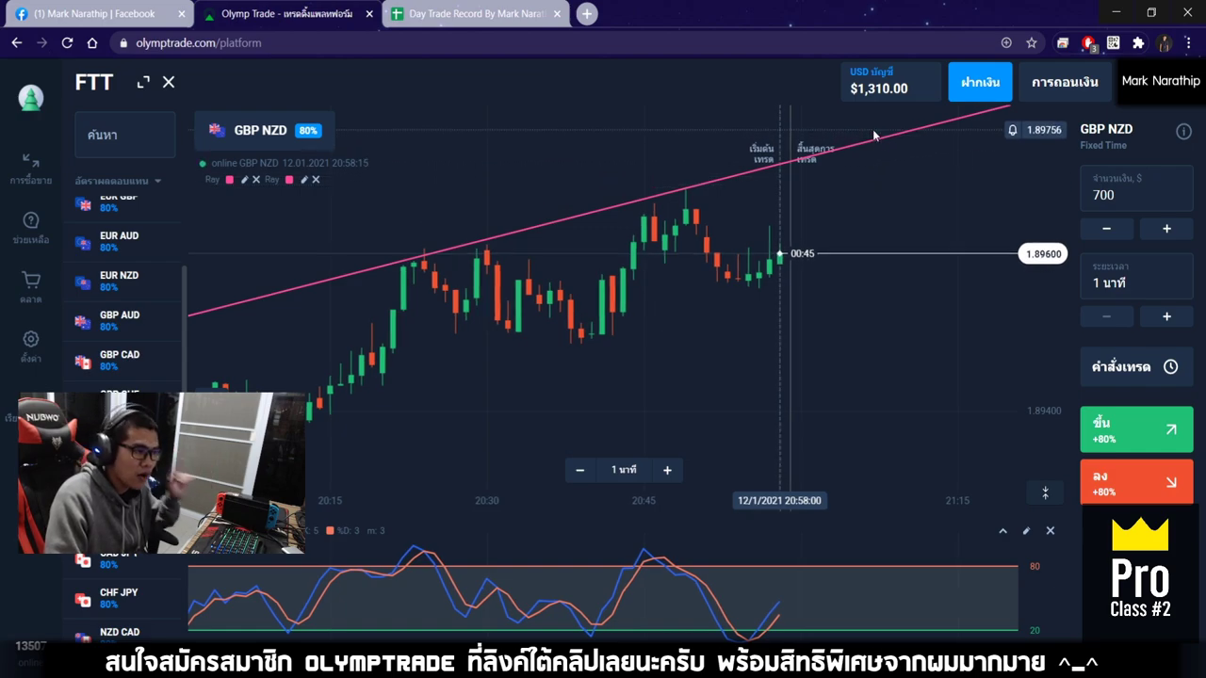
pyautogui.hotkey('ctrl', 'Tab')
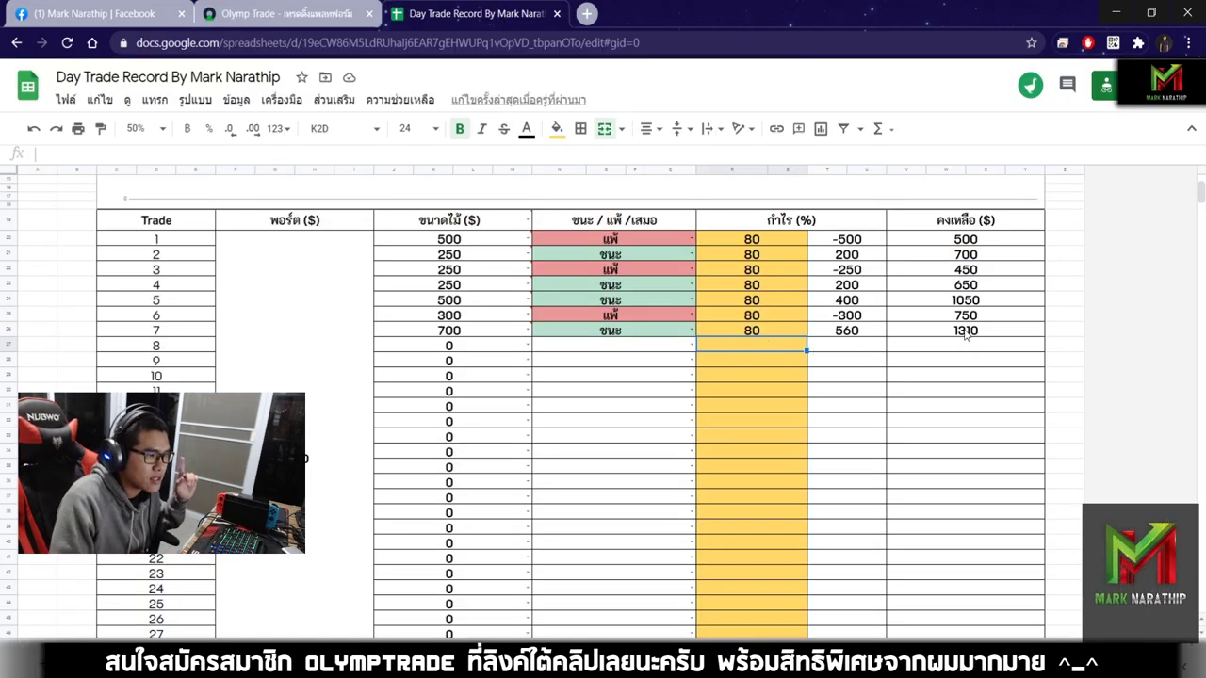
pyautogui.click(966, 332)
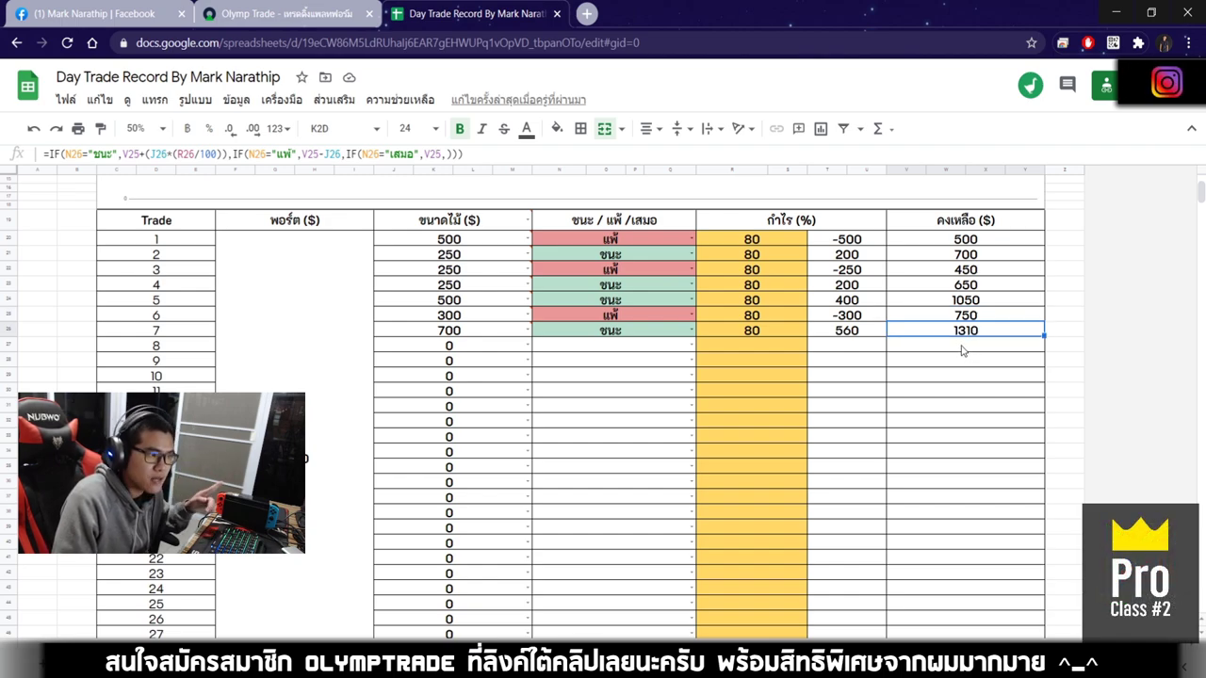
pyautogui.scroll(-5, 923, 353)
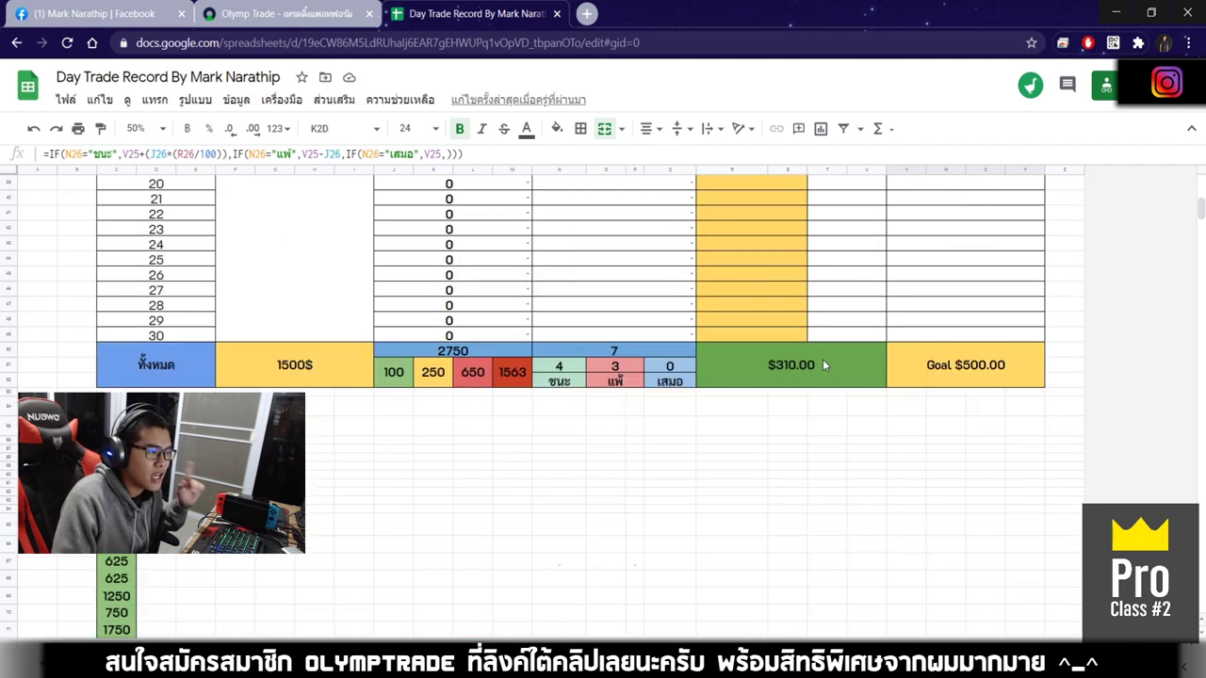
pyautogui.click(810, 320)
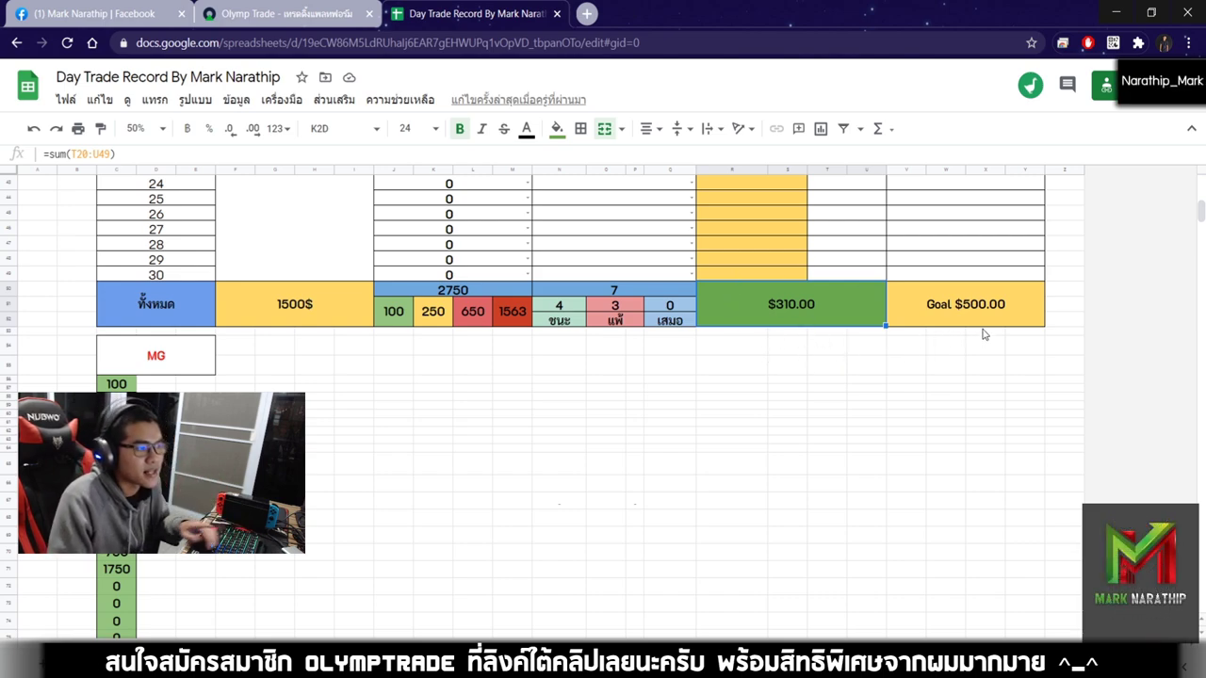
# Step: Set trade 8's size (ขนาดไม้) to 300 in the Day Trade Record and review the balance chart
pyautogui.scroll(10, 848, 375)
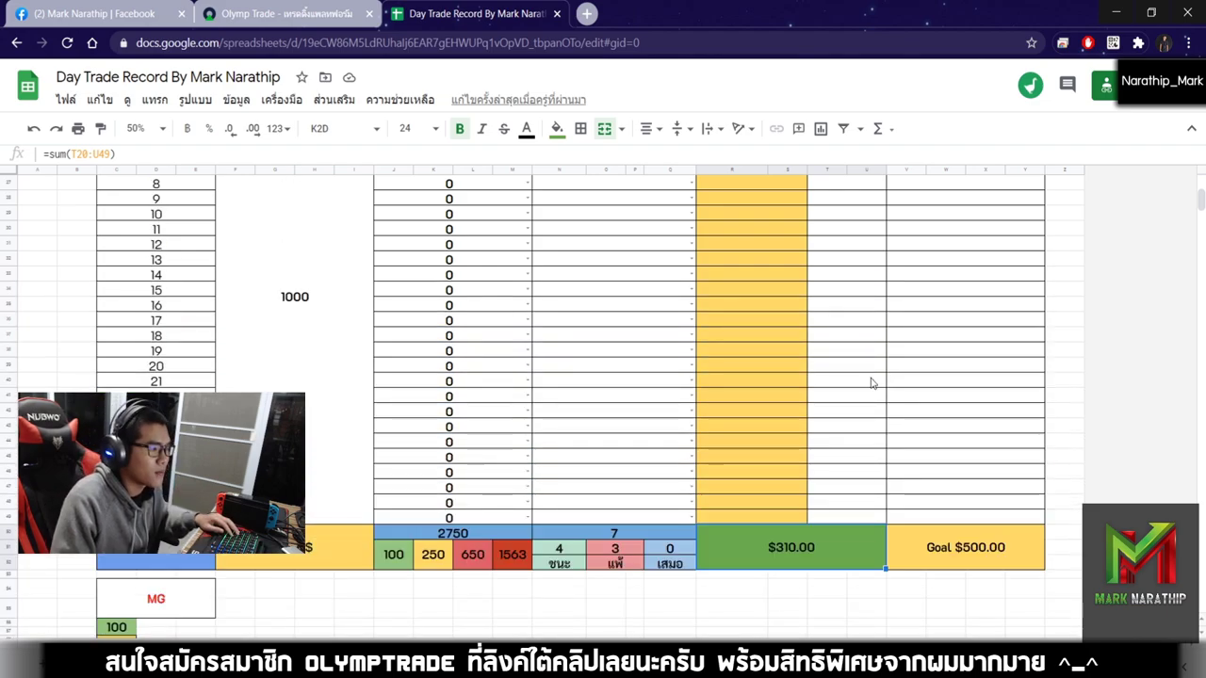
pyautogui.click(473, 351)
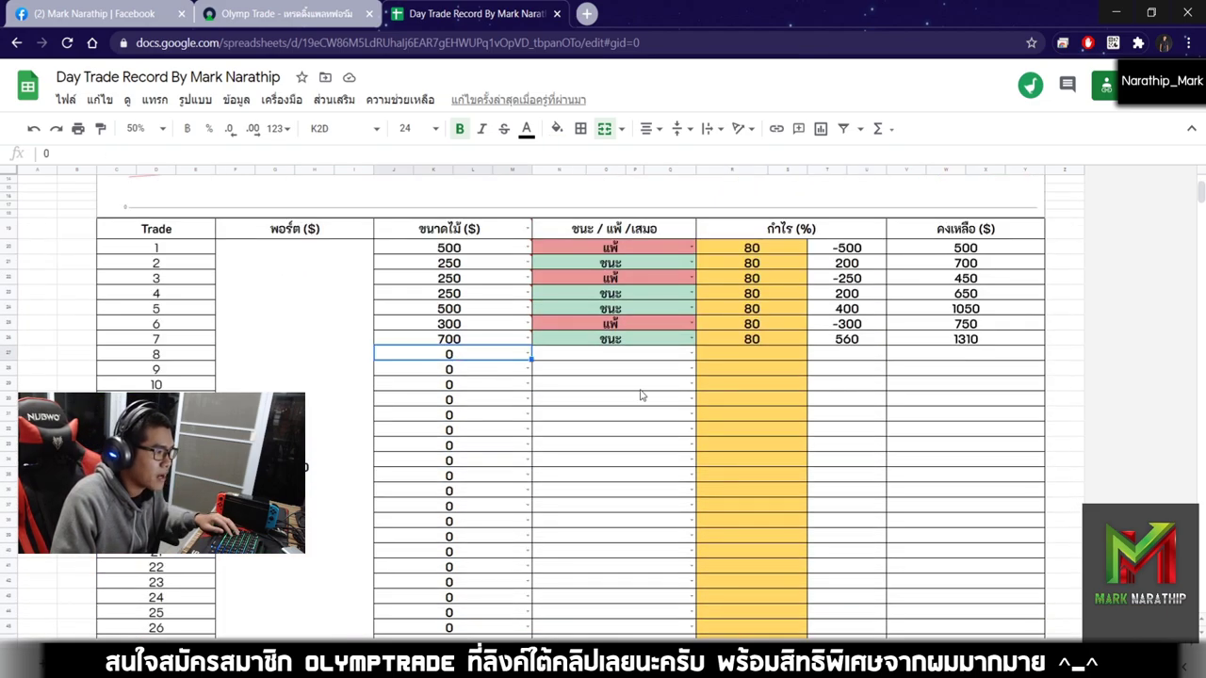
pyautogui.write('300')
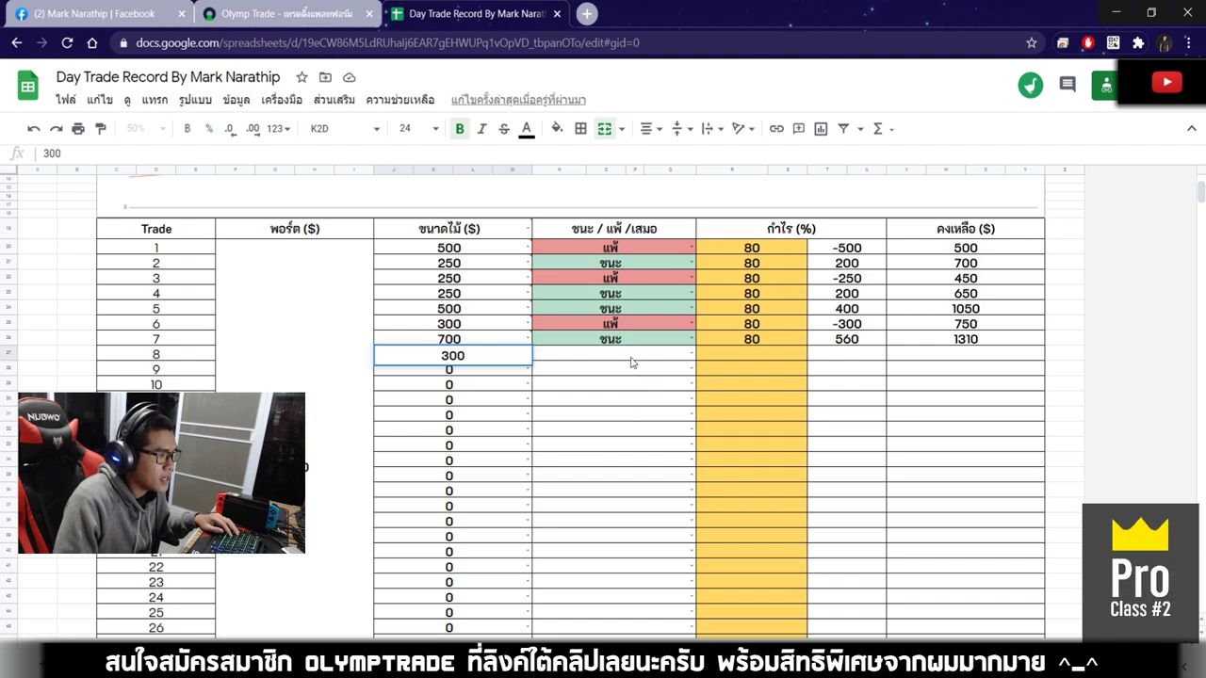
pyautogui.click(623, 349)
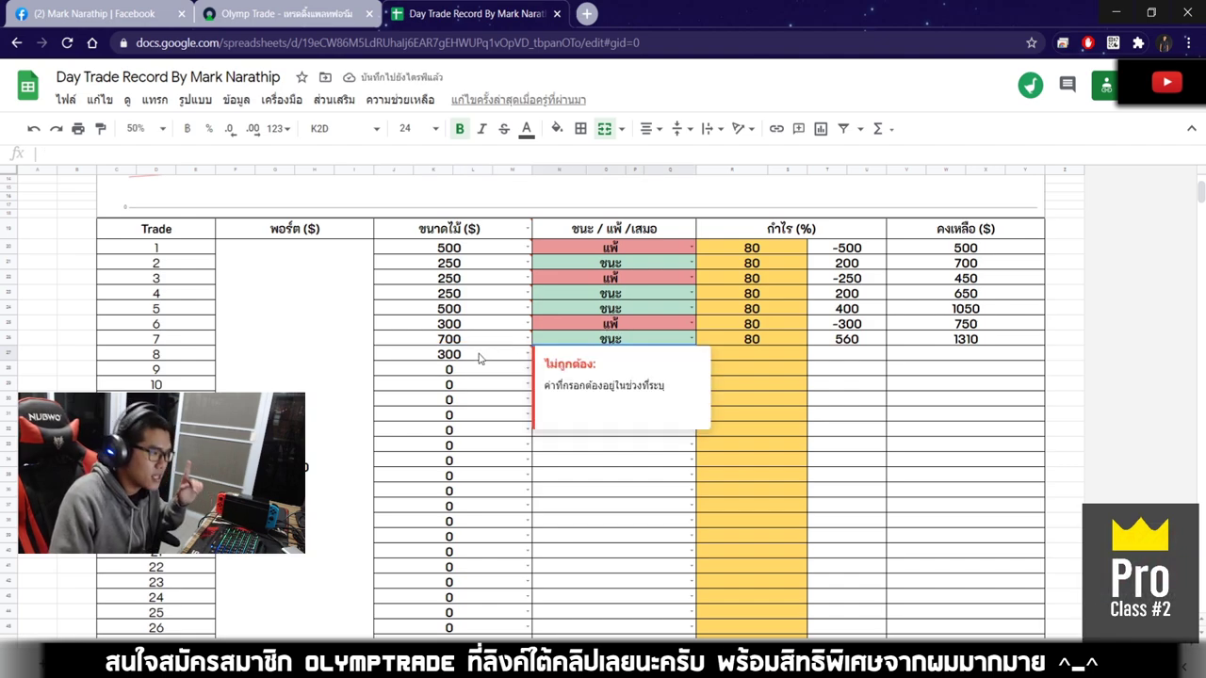
pyautogui.click(763, 436)
pyautogui.click(686, 356)
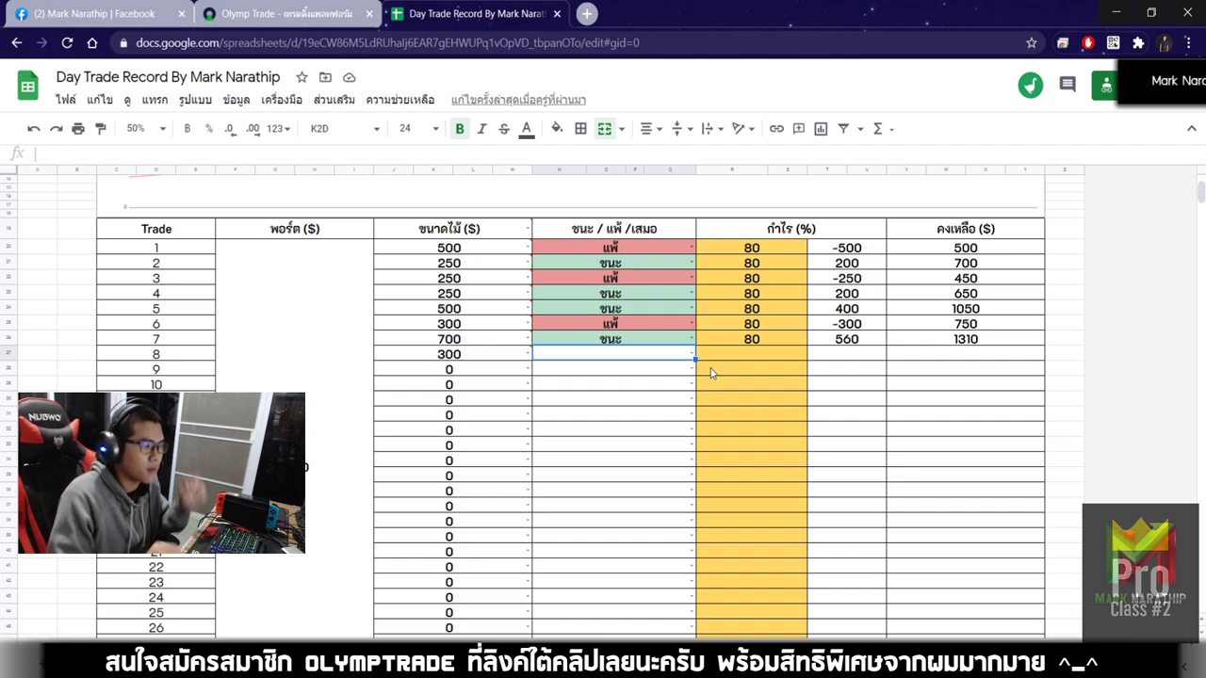
pyautogui.scroll(3, 710, 373)
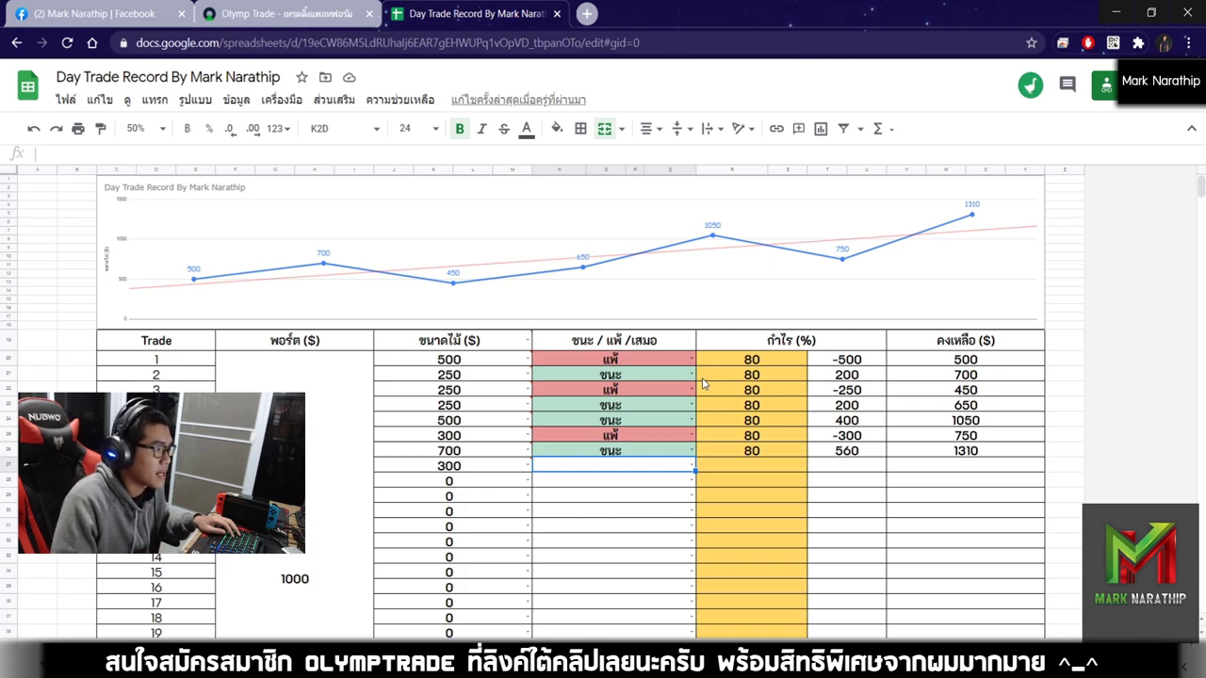
# Step: Switch to Olymp Trade and scan the charts of several currency pairs, including EUR JPY and NZD USD, for an entry
pyautogui.hotkey('ctrl', 'shift', 'Tab')
pyautogui.click(121, 289)
pyautogui.scroll(-2, 123, 311)
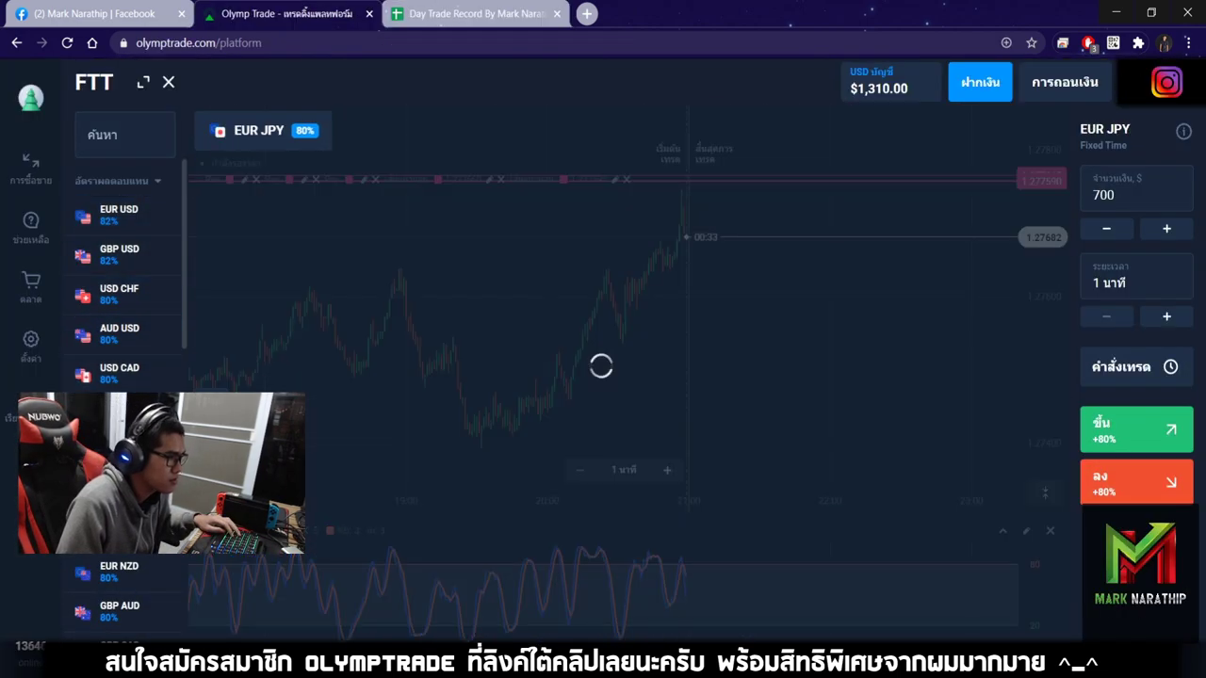
pyautogui.click(119, 365)
pyautogui.click(118, 520)
pyautogui.scroll(-3, 122, 377)
pyautogui.click(119, 405)
# Step: Scan another round of pair charts, from GBP USD through GBP CHF and the pairs further down the list
pyautogui.scroll(5, 123, 310)
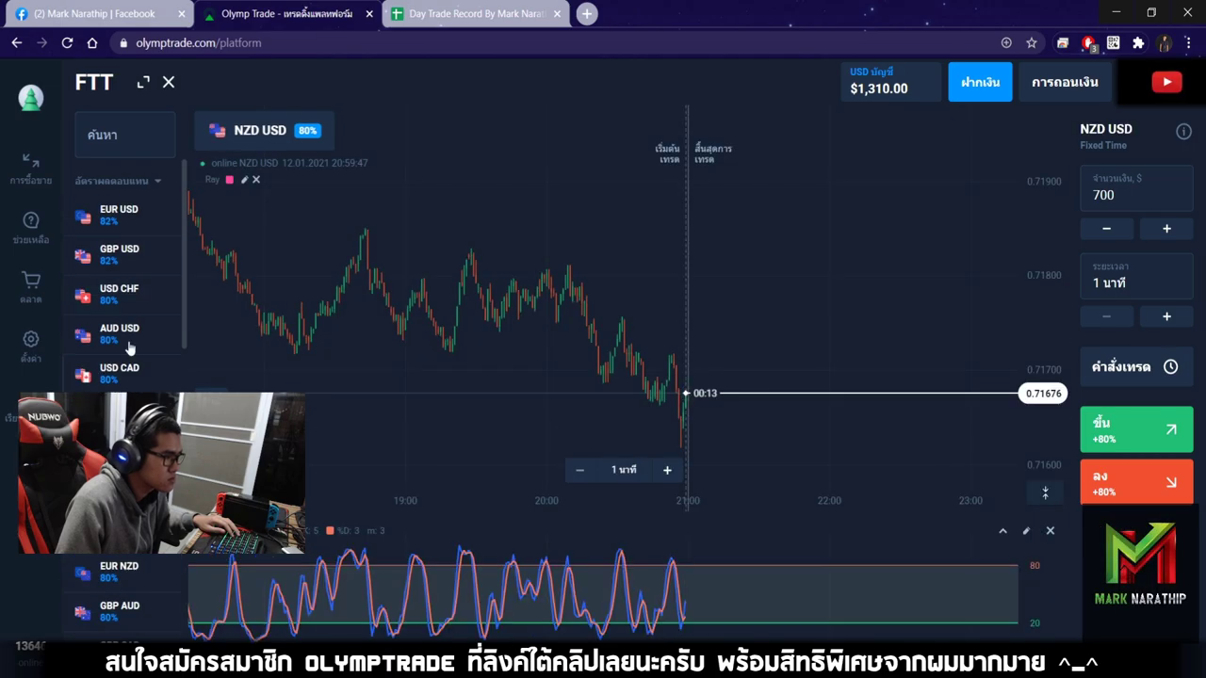
pyautogui.click(119, 248)
pyautogui.click(121, 294)
pyautogui.click(119, 408)
pyautogui.scroll(-3, 119, 377)
pyautogui.click(118, 328)
pyautogui.click(119, 523)
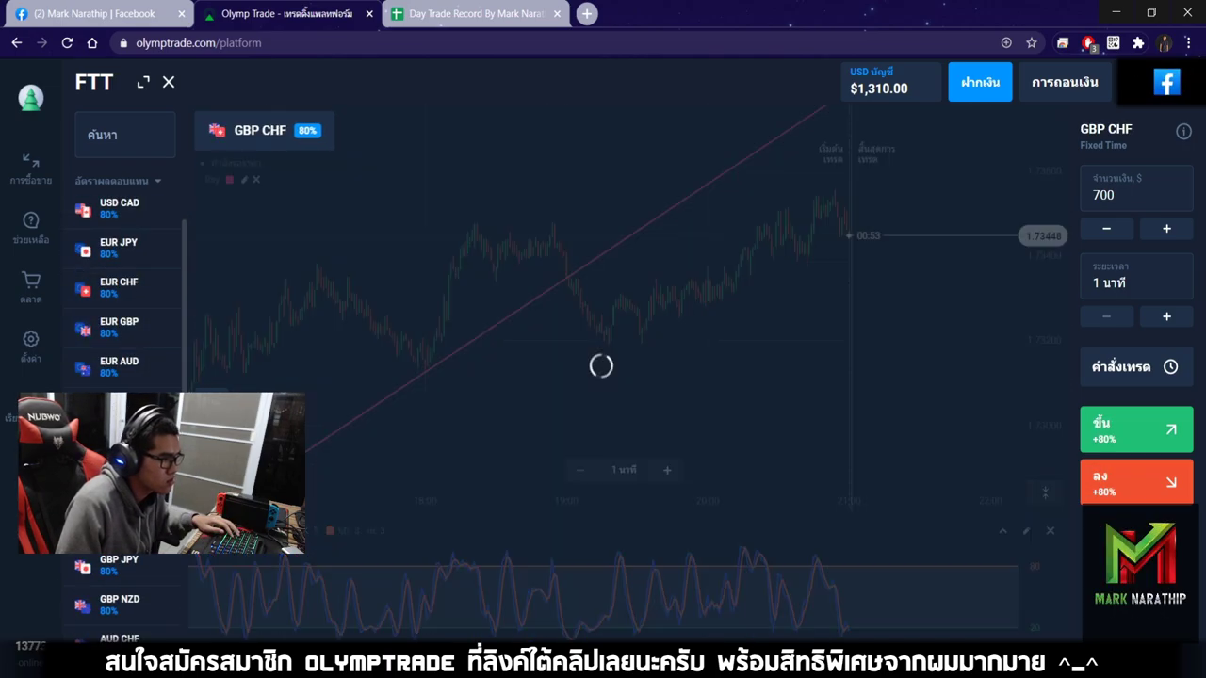
pyautogui.scroll(-3, 118, 424)
pyautogui.click(118, 433)
pyautogui.click(118, 559)
pyautogui.scroll(-3, 122, 377)
pyautogui.click(119, 528)
# Step: Check the EUR USD chart, followed by more pairs including GBP JPY and NZD JPY, for a trading setup
pyautogui.scroll(5, 123, 311)
pyautogui.click(119, 209)
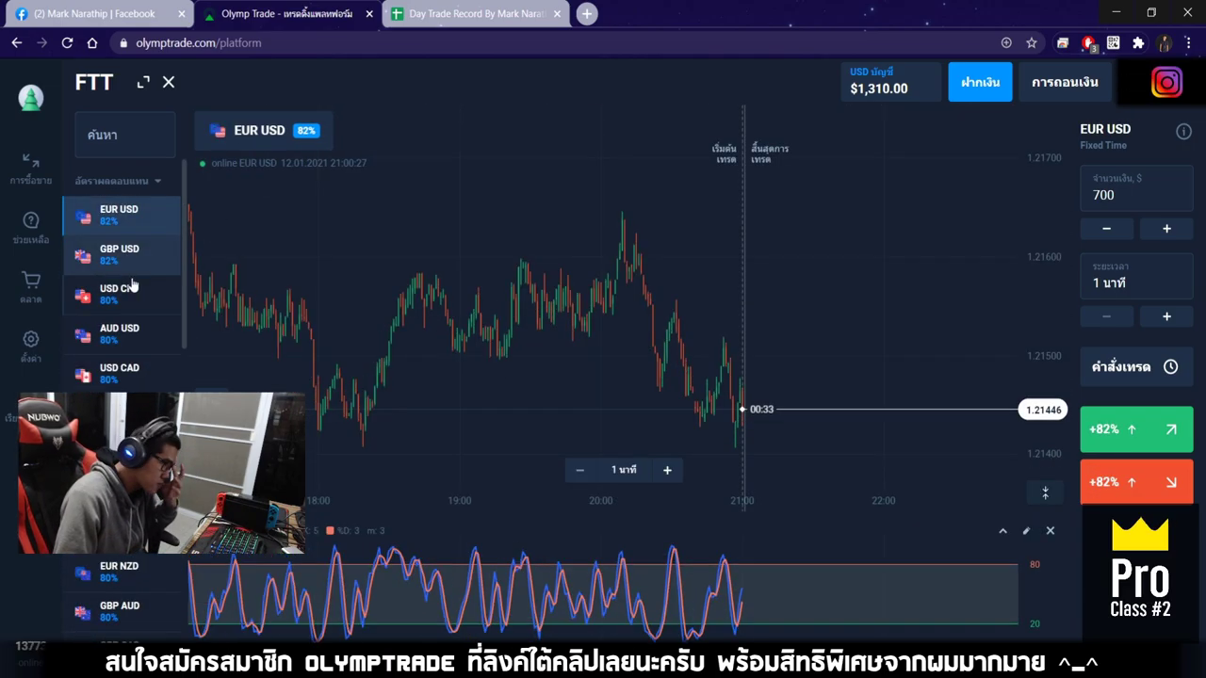
pyautogui.click(119, 452)
pyautogui.click(118, 446)
pyautogui.scroll(-1, 122, 377)
pyautogui.click(119, 559)
pyautogui.scroll(-3, 123, 377)
pyautogui.click(119, 396)
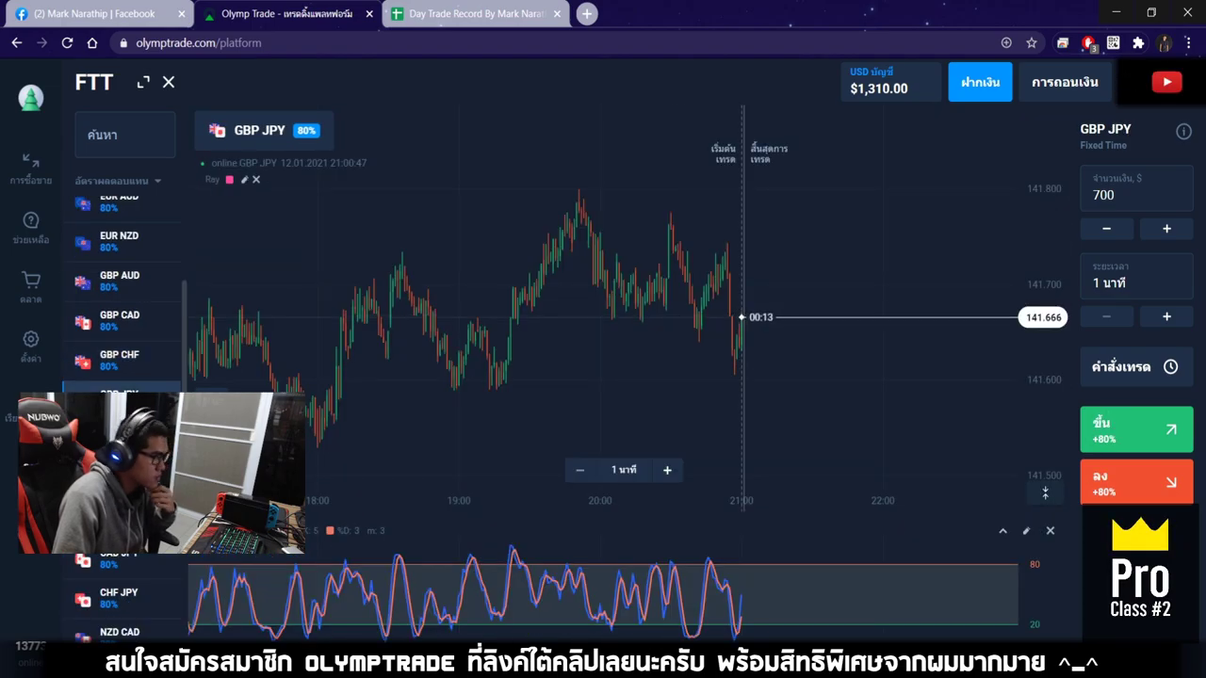
pyautogui.click(118, 473)
pyautogui.click(119, 433)
pyautogui.click(119, 553)
pyautogui.click(119, 618)
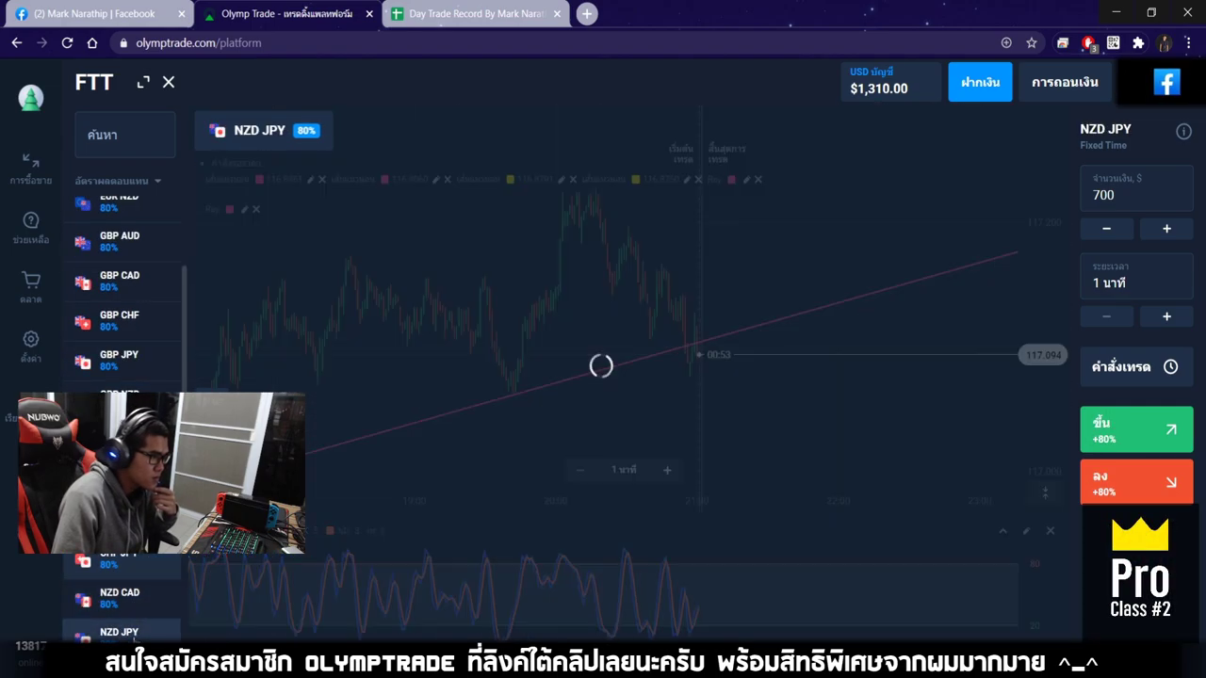
# Step: Go through the pair list again, examining charts such as GBP USD, GBP CAD and USD CHF
pyautogui.scroll(5, 122, 311)
pyautogui.click(118, 249)
pyautogui.click(119, 369)
pyautogui.click(118, 566)
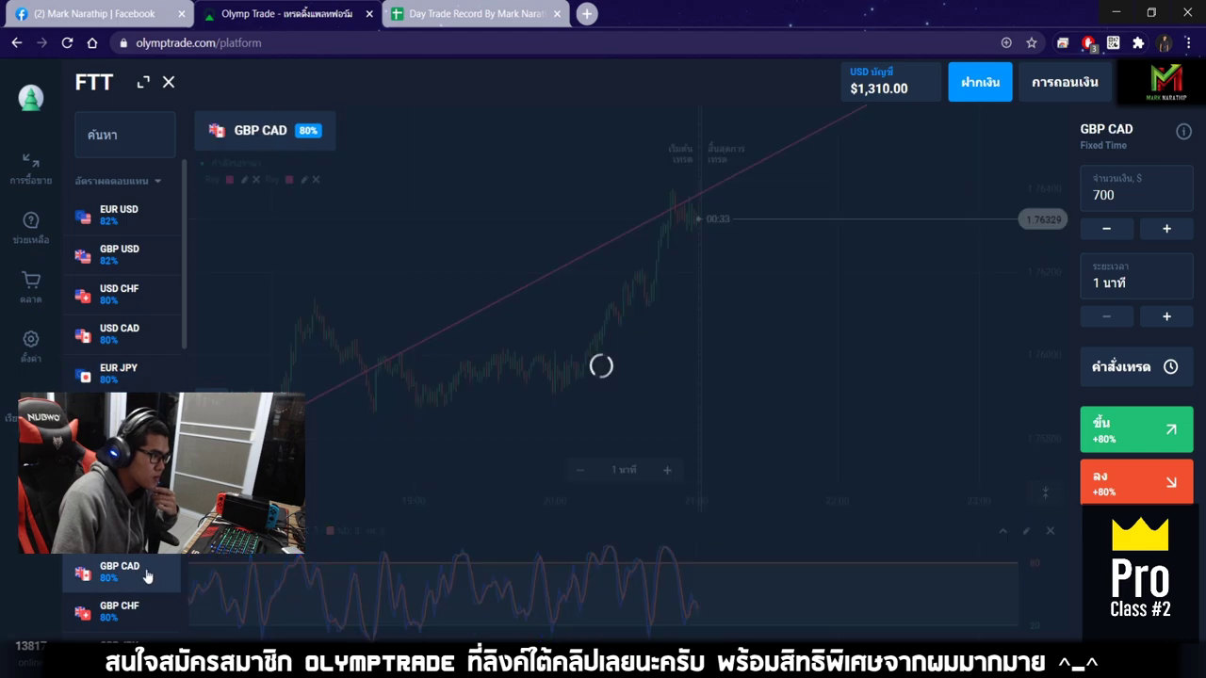
pyautogui.scroll(-3, 141, 566)
pyautogui.click(119, 437)
pyautogui.click(119, 563)
pyautogui.click(119, 635)
pyautogui.scroll(3, 122, 471)
pyautogui.click(119, 288)
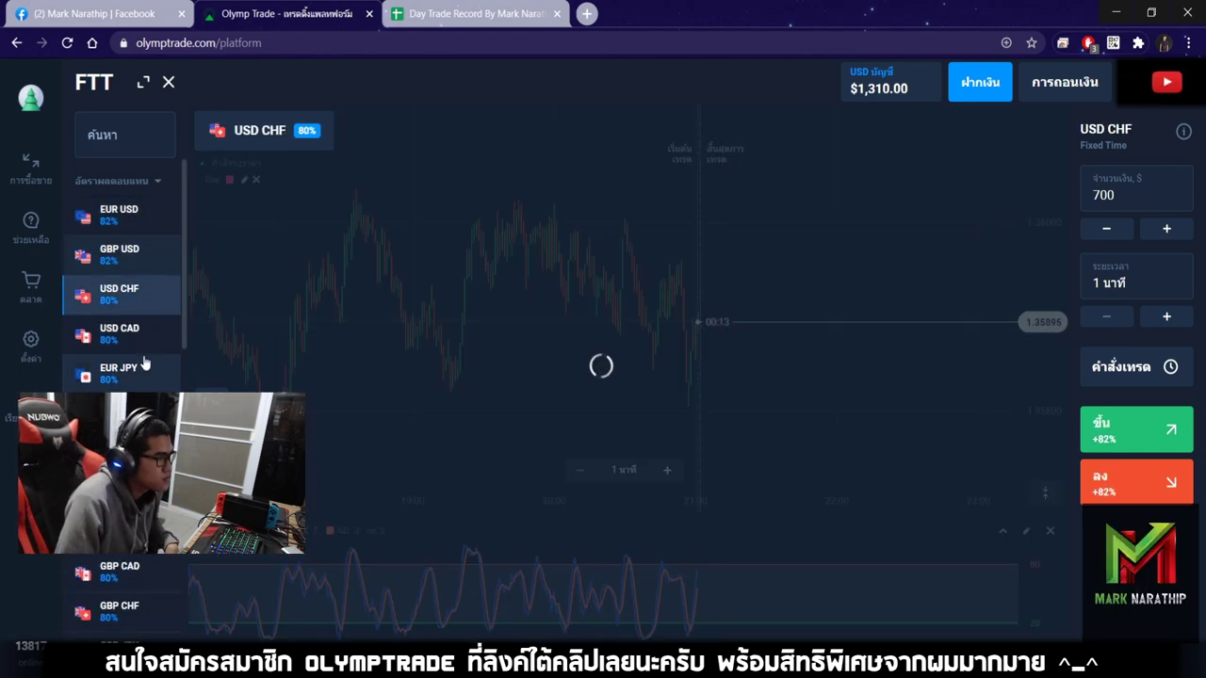
# Step: Examine the latest USD CAD candles and open a 1-minute $700 up (ขึ้น) trade just before the 21:04 candle starts
pyautogui.click(119, 327)
pyautogui.scroll(3, 715, 289)
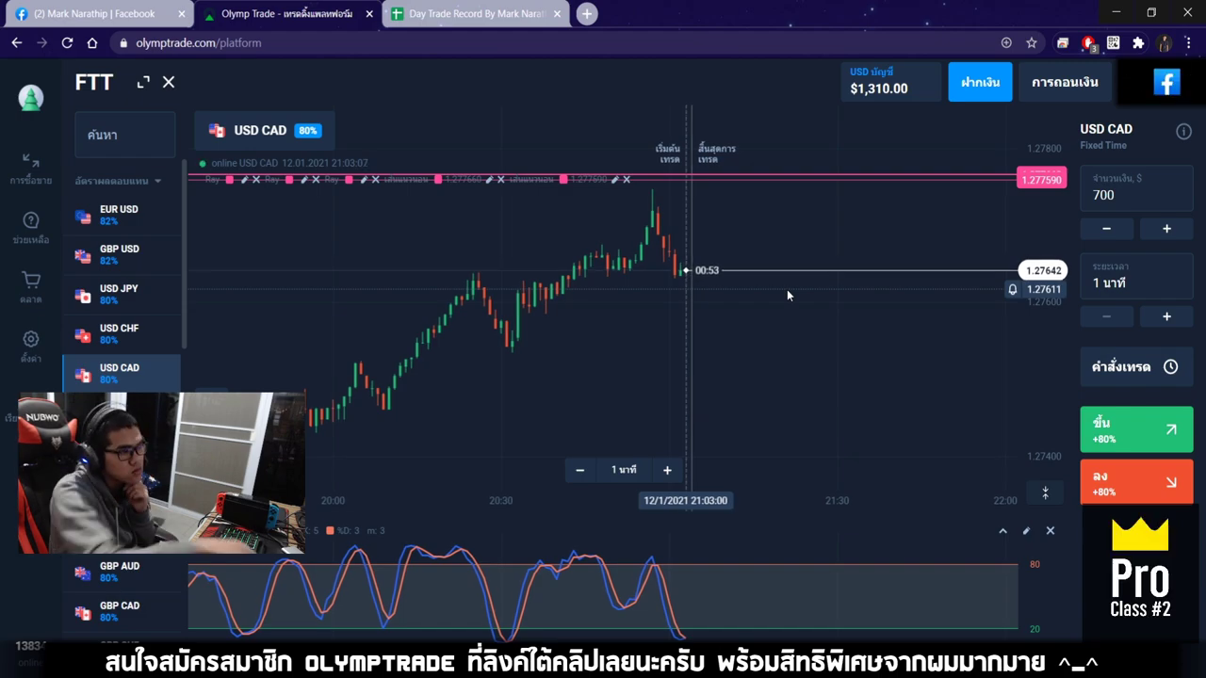
pyautogui.scroll(3, 715, 301)
pyautogui.scroll(-1, 715, 299)
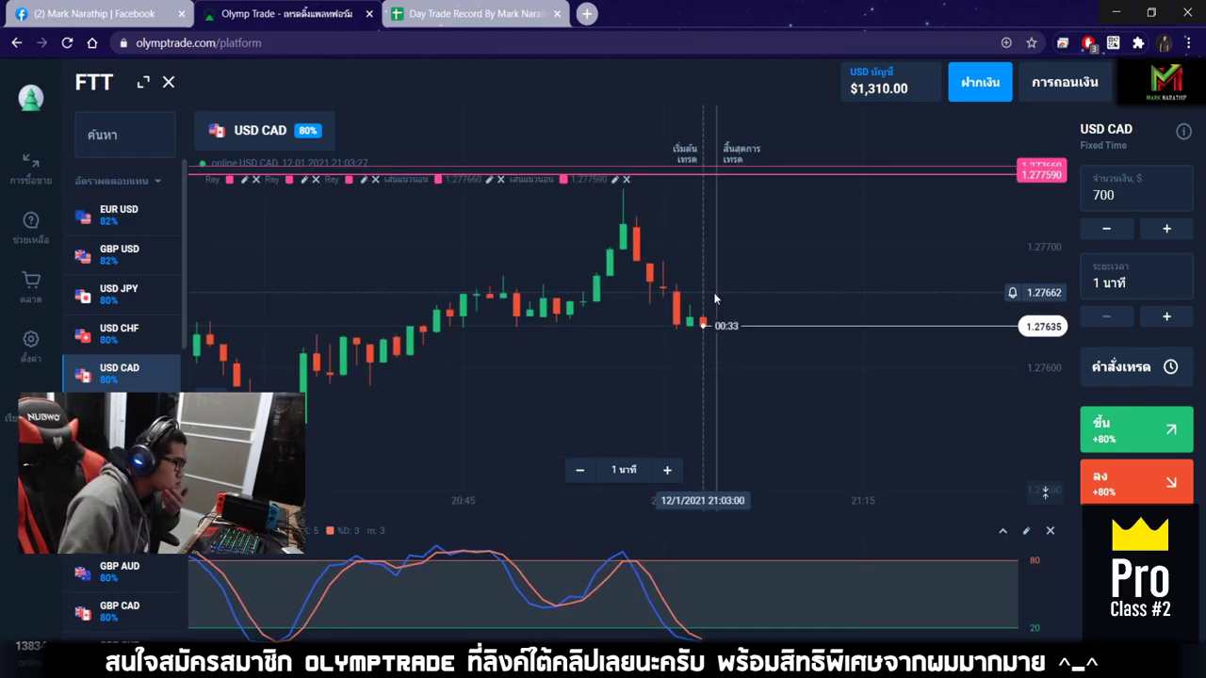
pyautogui.scroll(2, 715, 300)
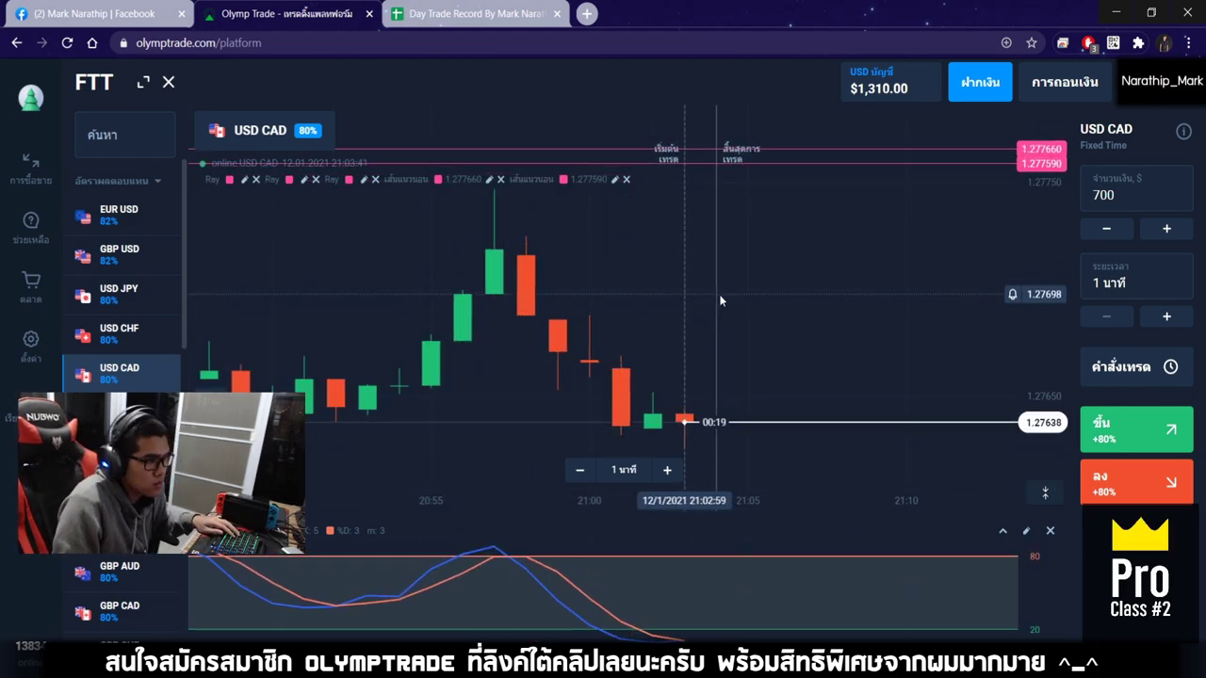
pyautogui.scroll(2, 720, 301)
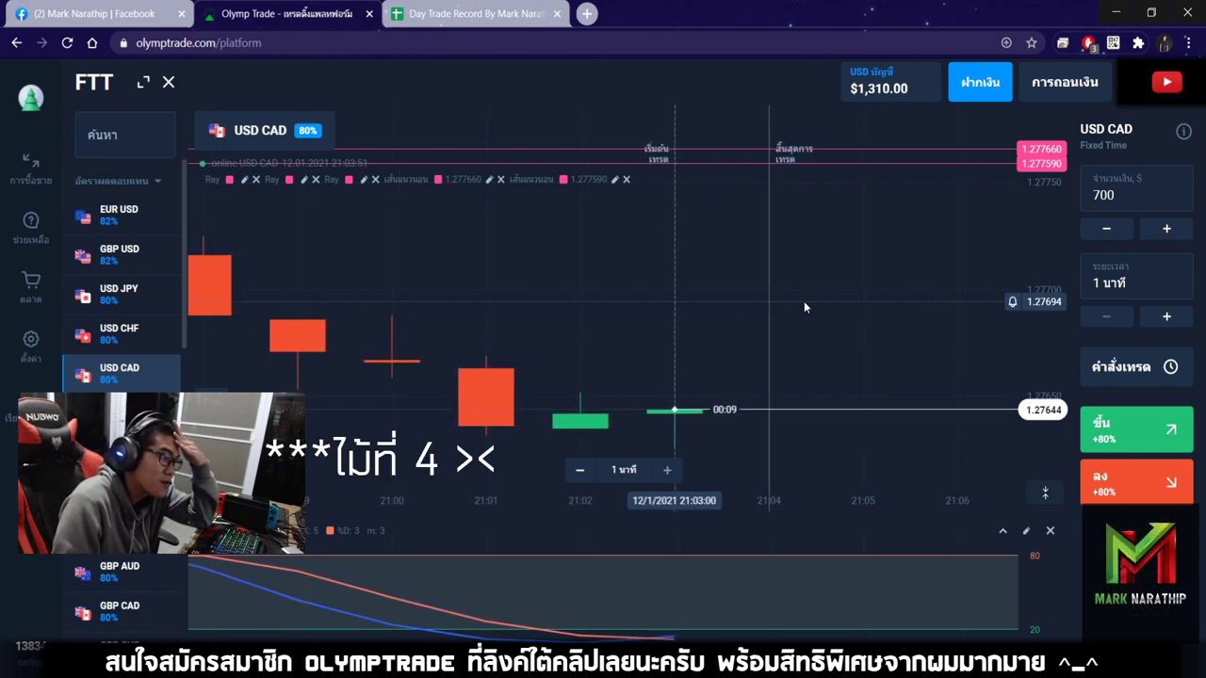
pyautogui.scroll(-3, 805, 304)
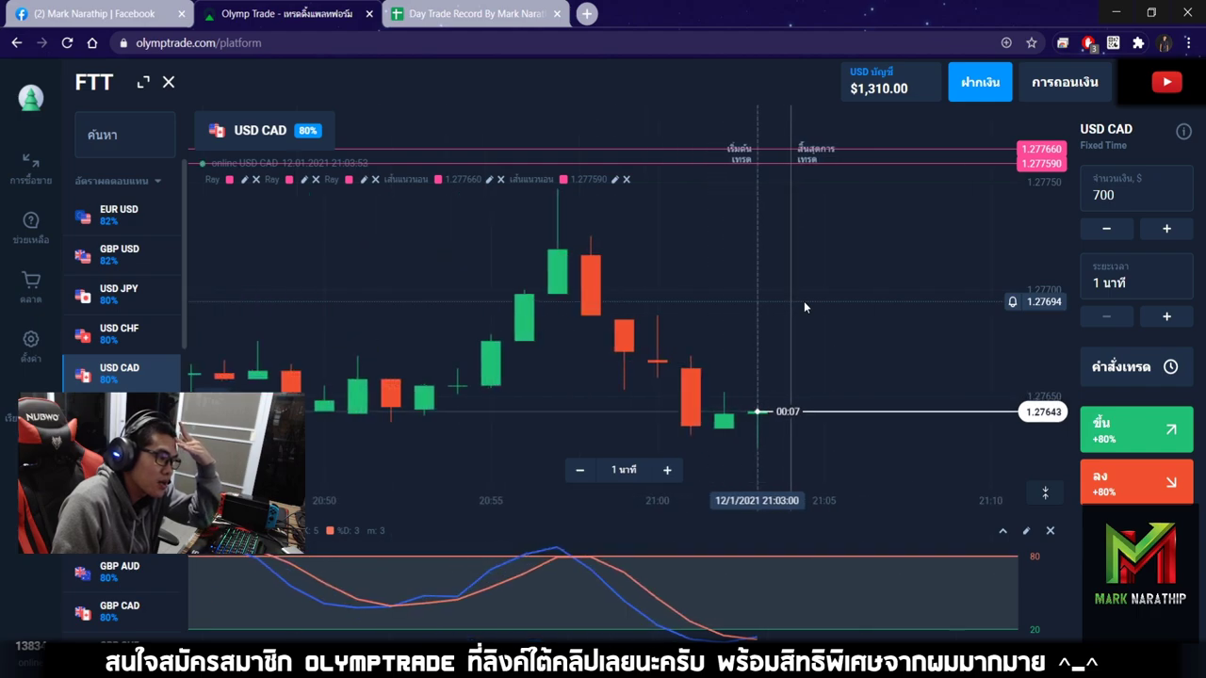
pyautogui.scroll(4, 804, 300)
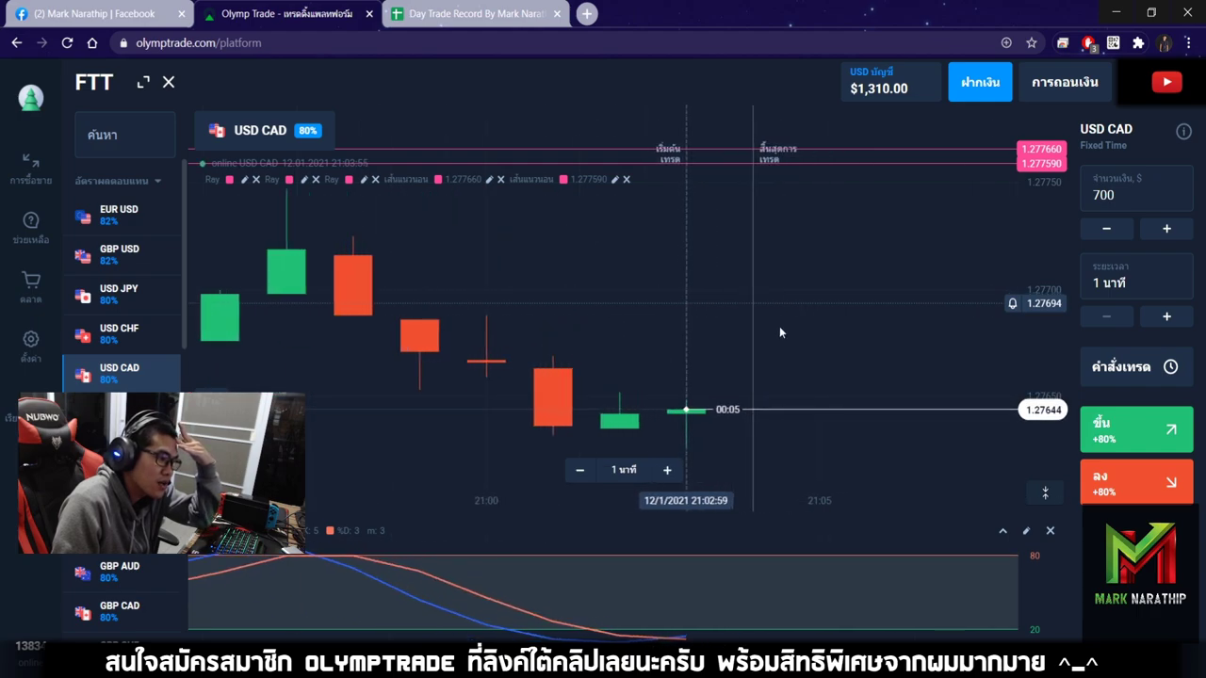
pyautogui.click(1128, 424)
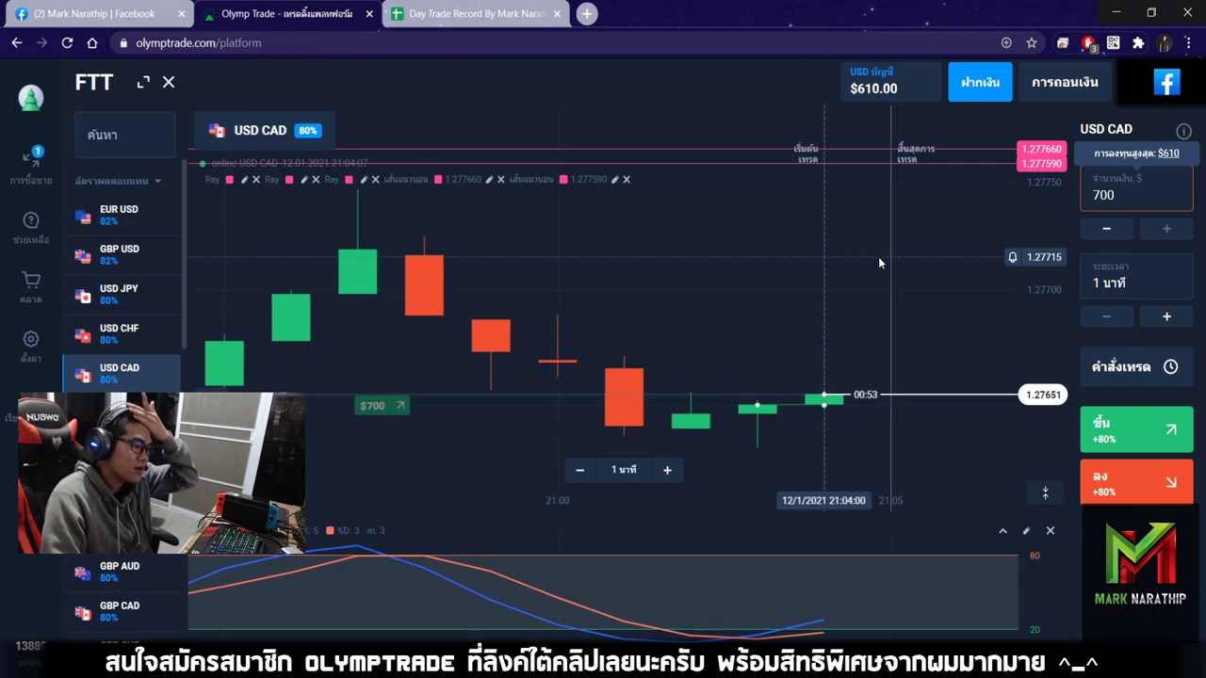
# Step: Compare the open $700 trade's entry with USD CAD's wider price history and the horizontal lines at 1.277660 and 1.277590
pyautogui.scroll(-1, 878, 256)
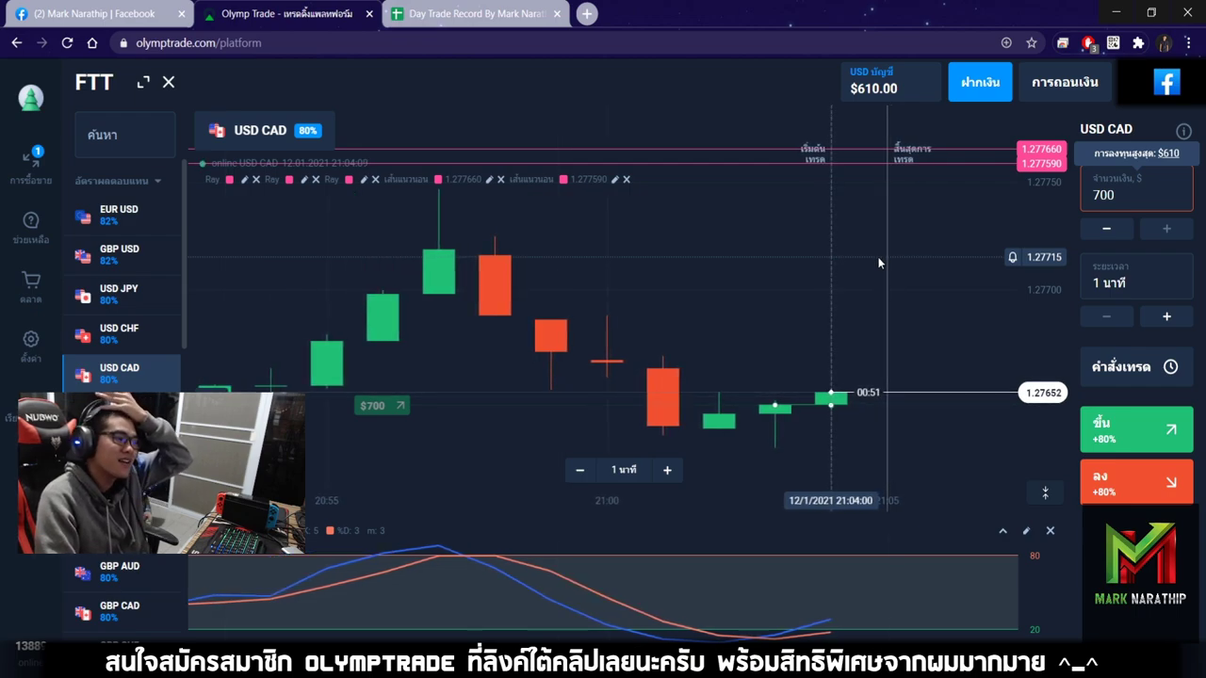
pyautogui.scroll(-2, 878, 263)
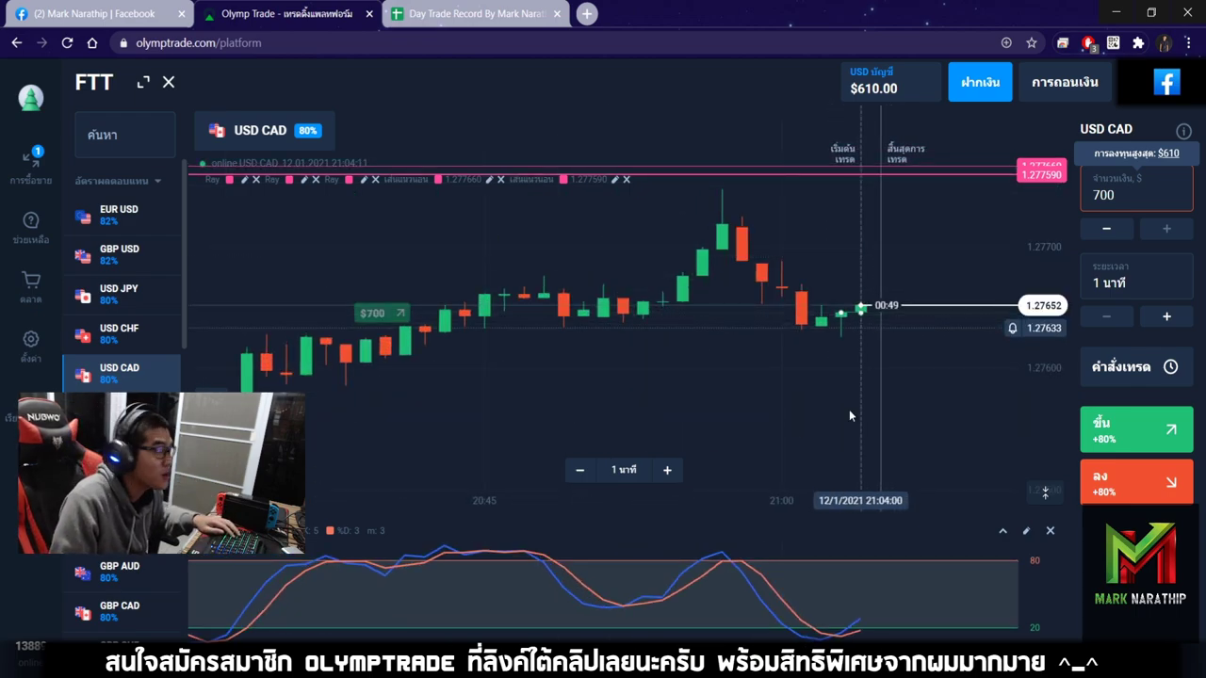
pyautogui.scroll(-3, 860, 352)
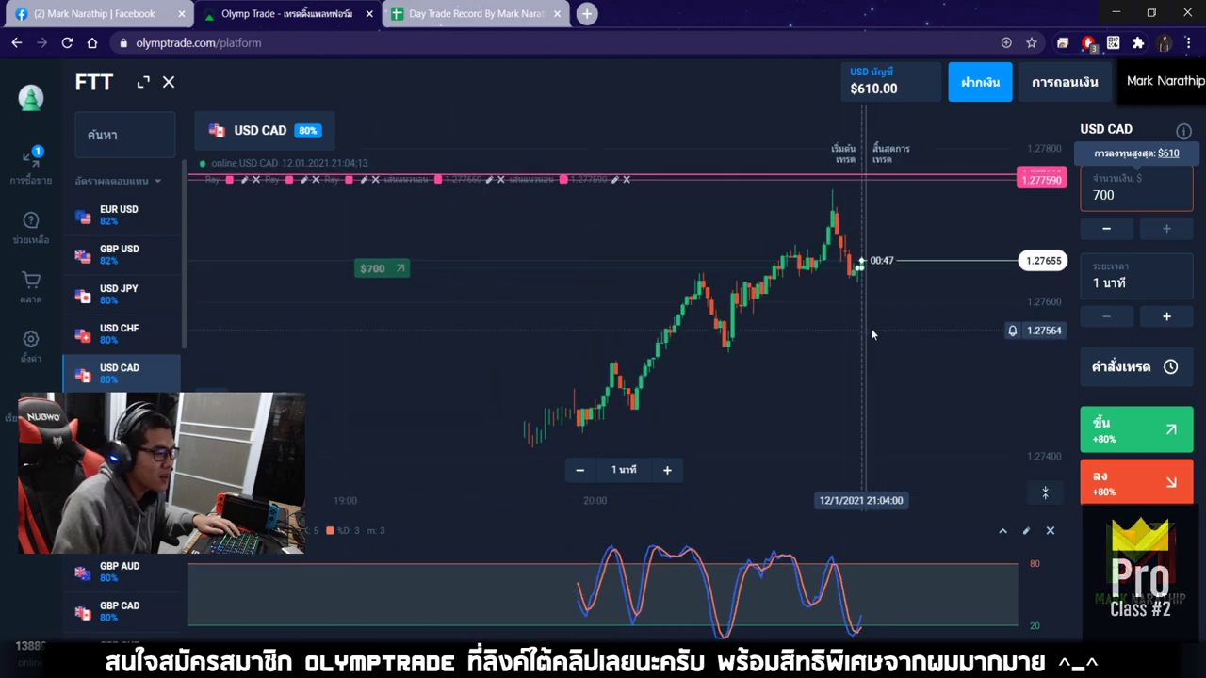
pyautogui.scroll(-3, 872, 331)
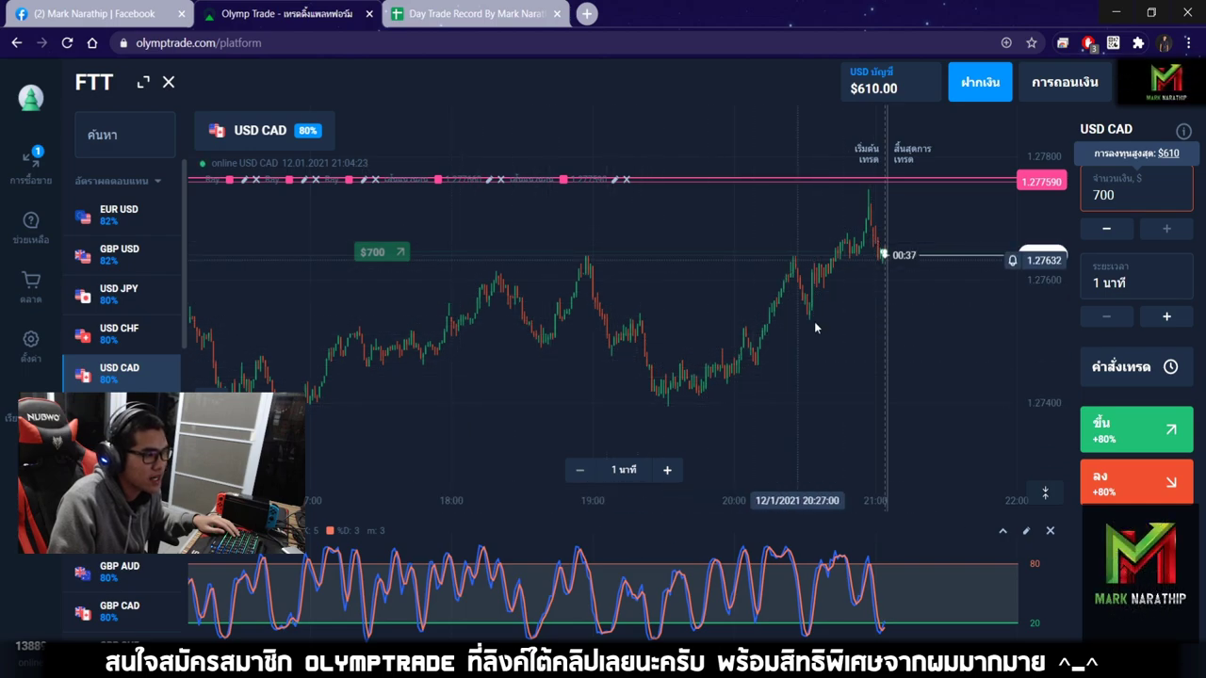
pyautogui.moveTo(839, 366); pyautogui.dragTo(627, 309)
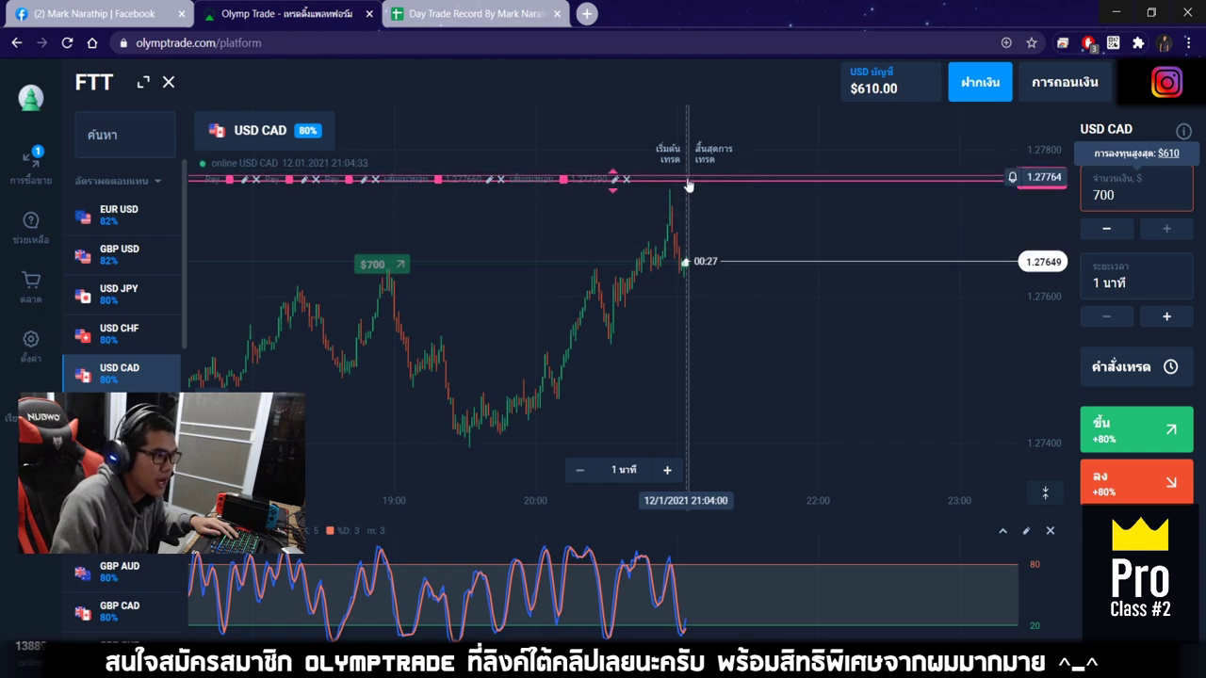
# Step: Zoom in on the latest USD CAD candles and follow the open $700 up trade through its expiry at 21:05
pyautogui.scroll(3, 707, 228)
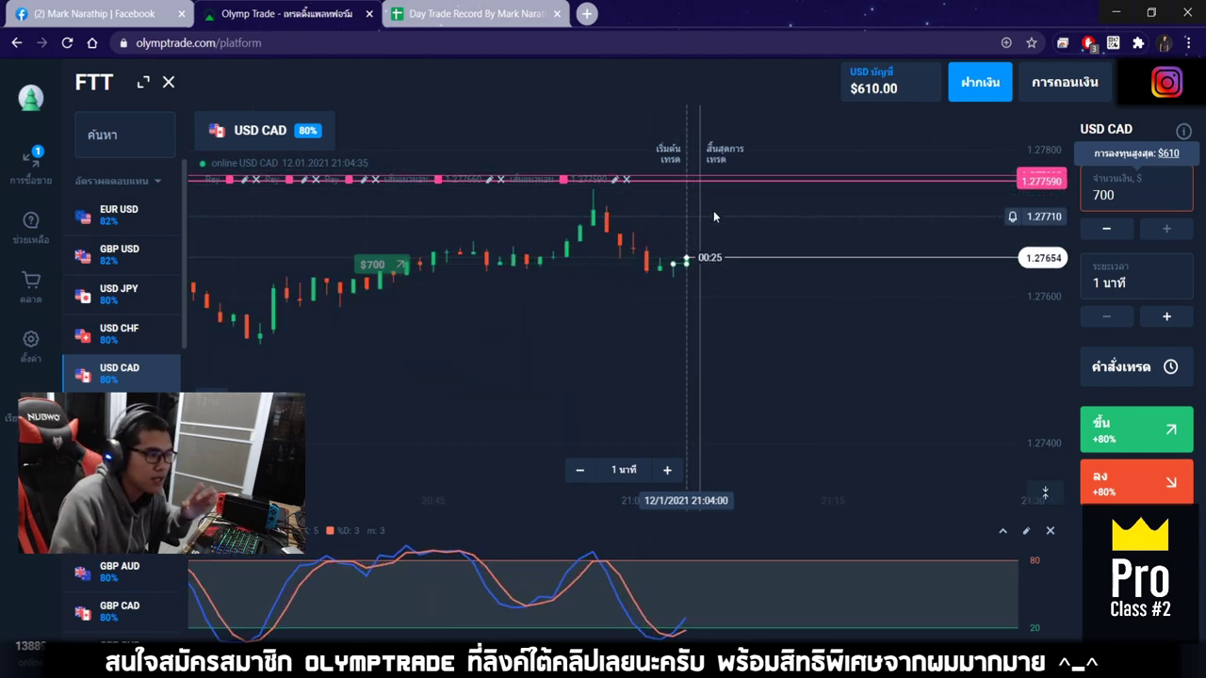
pyautogui.scroll(2, 728, 183)
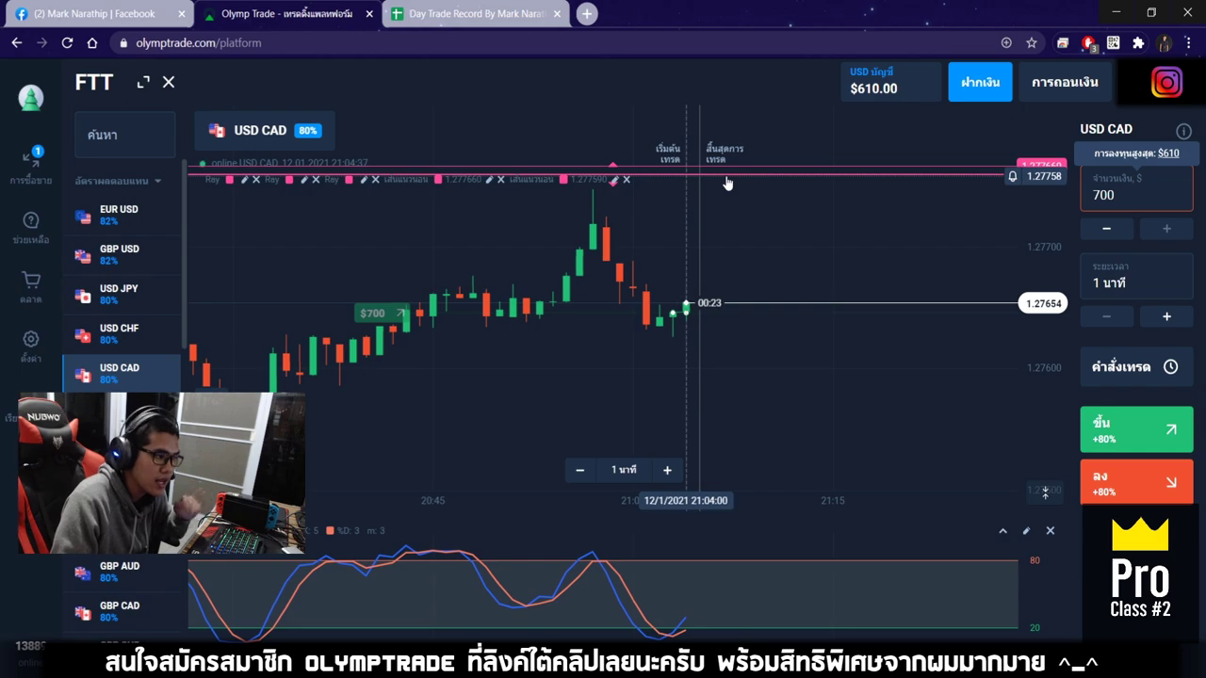
pyautogui.scroll(3, 689, 242)
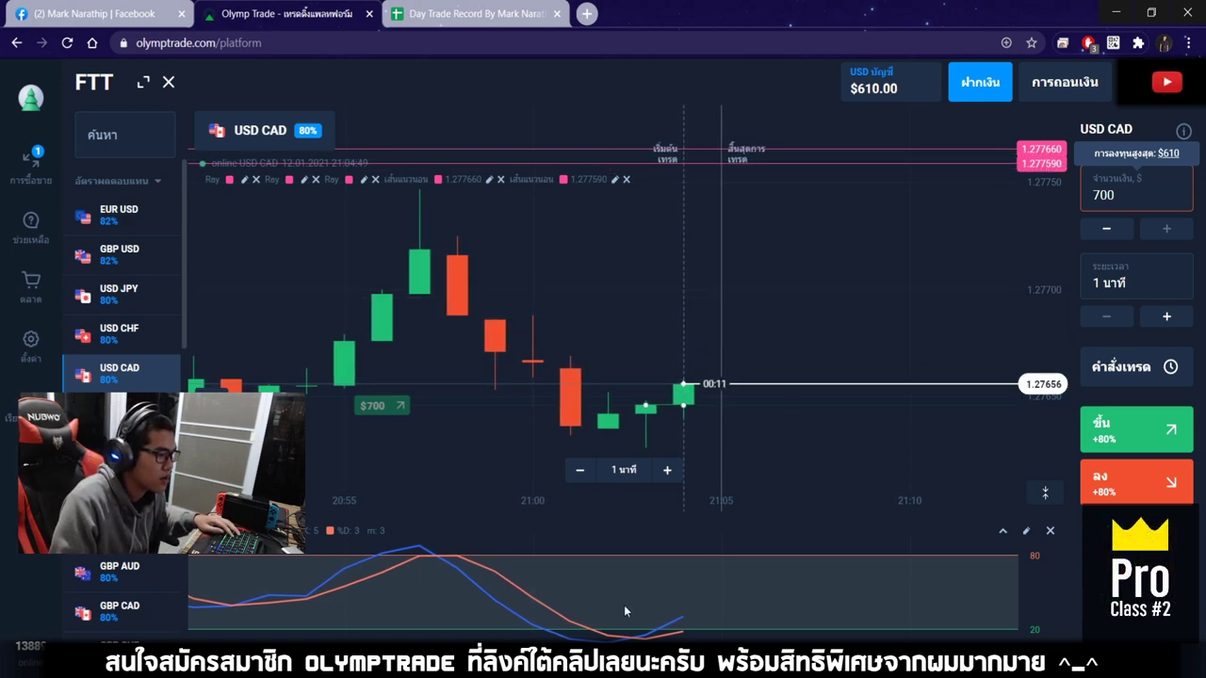
pyautogui.moveTo(811, 301); pyautogui.dragTo(885, 297)
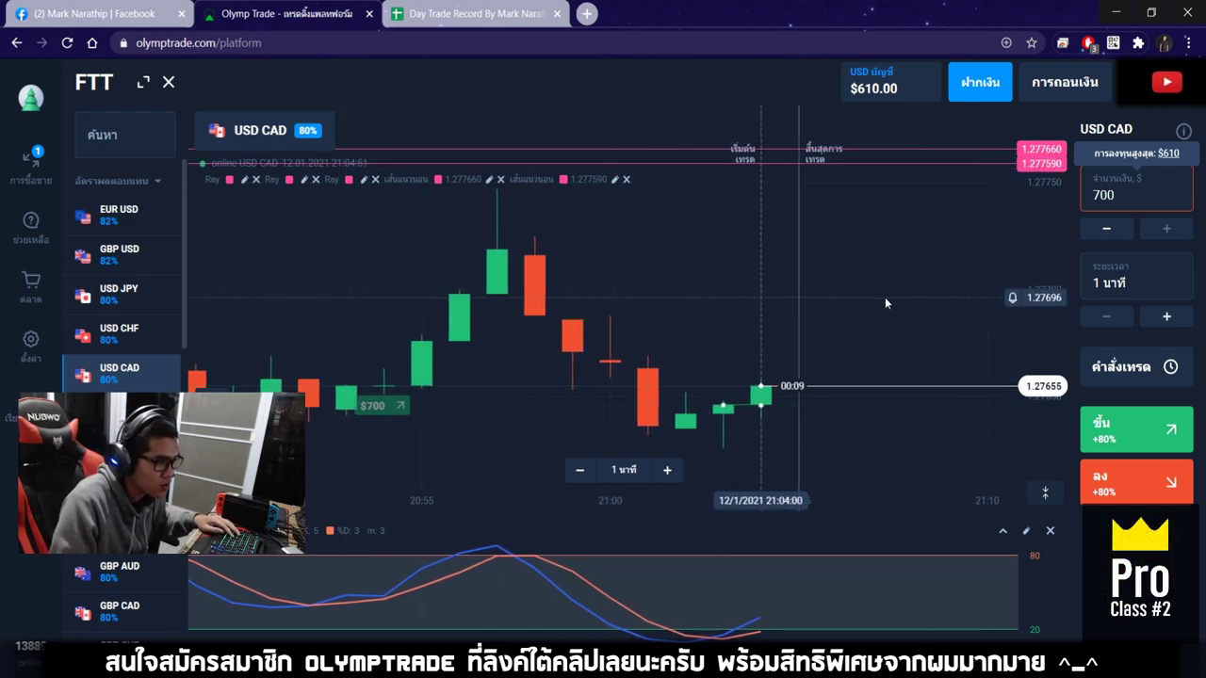
pyautogui.scroll(4, 820, 308)
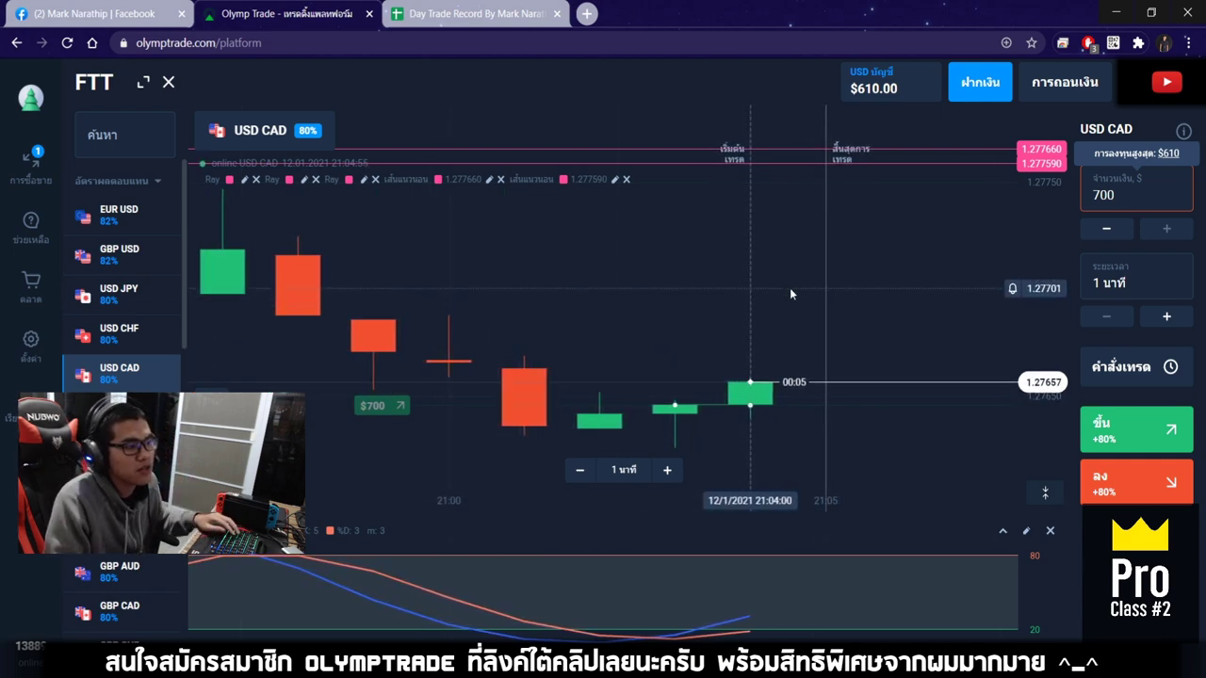
pyautogui.moveTo(745, 274); pyautogui.dragTo(763, 279)
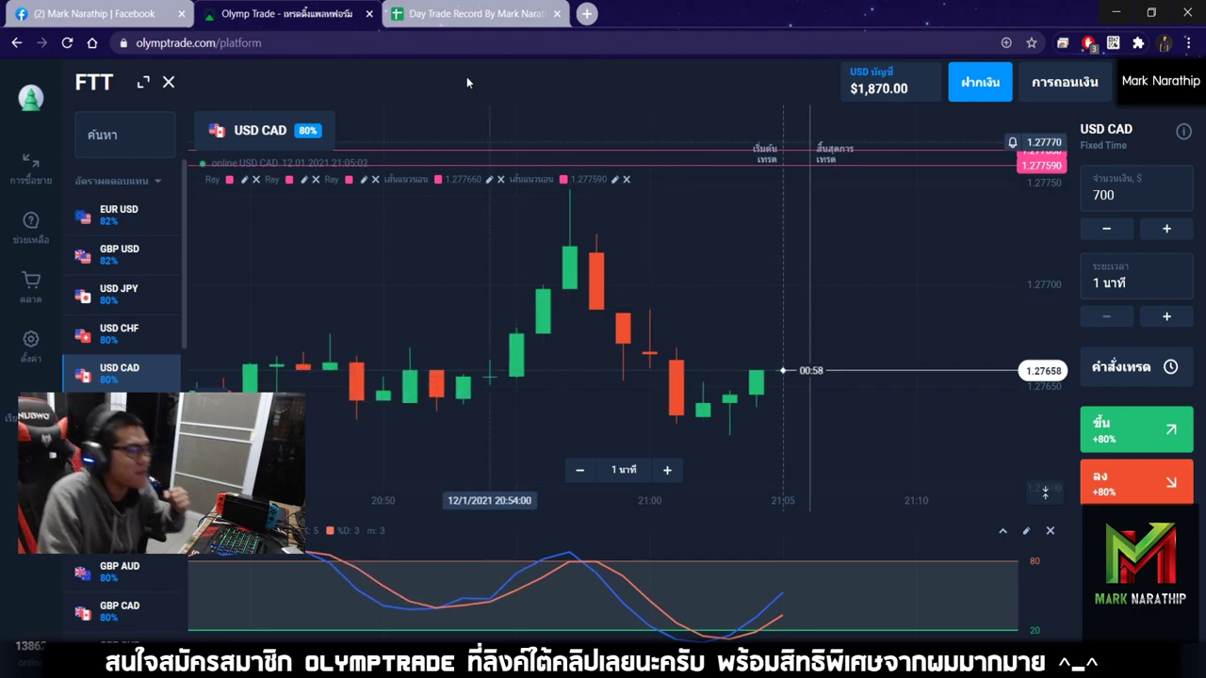
# Step: Log trade 8 in the Day Trade Record spreadsheet with size 700, result ชนะ and payout 80%
pyautogui.click(476, 13)
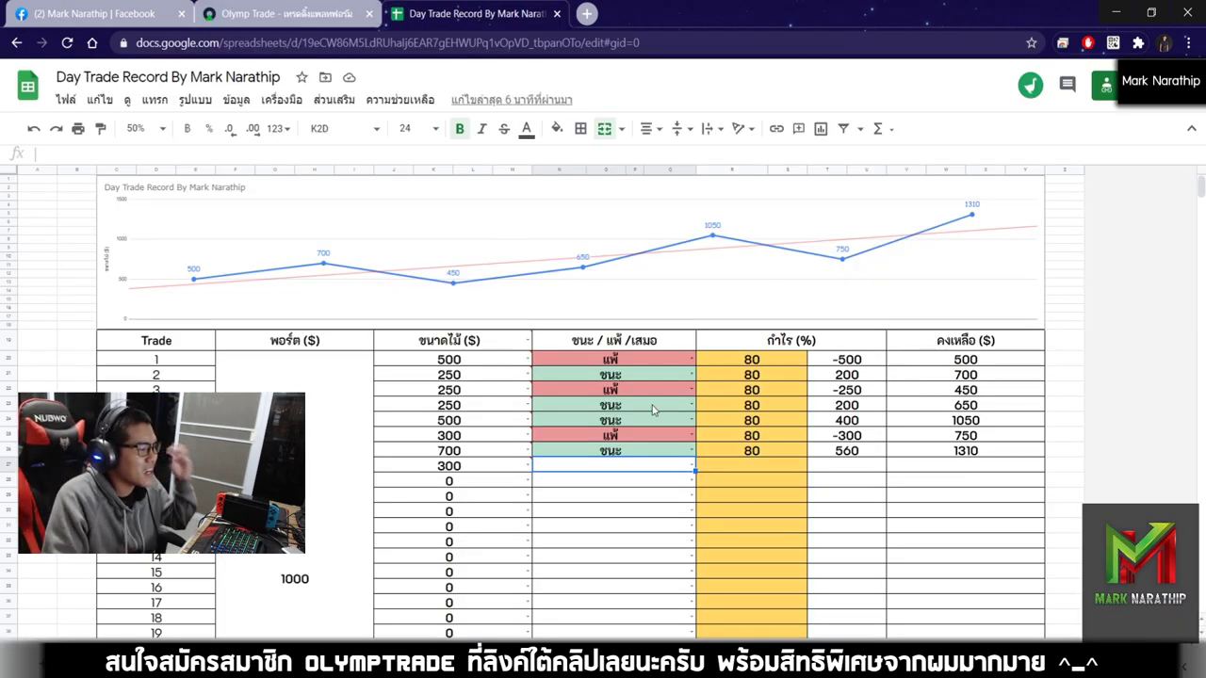
pyautogui.press('Left')
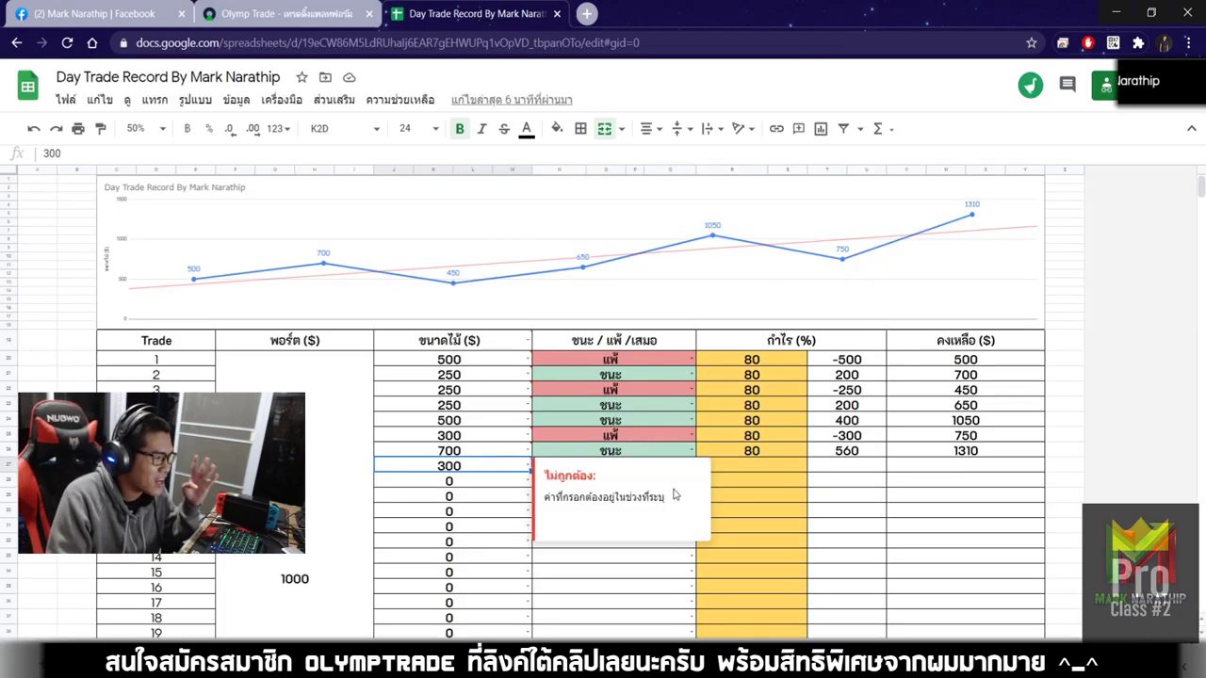
pyautogui.write('700')
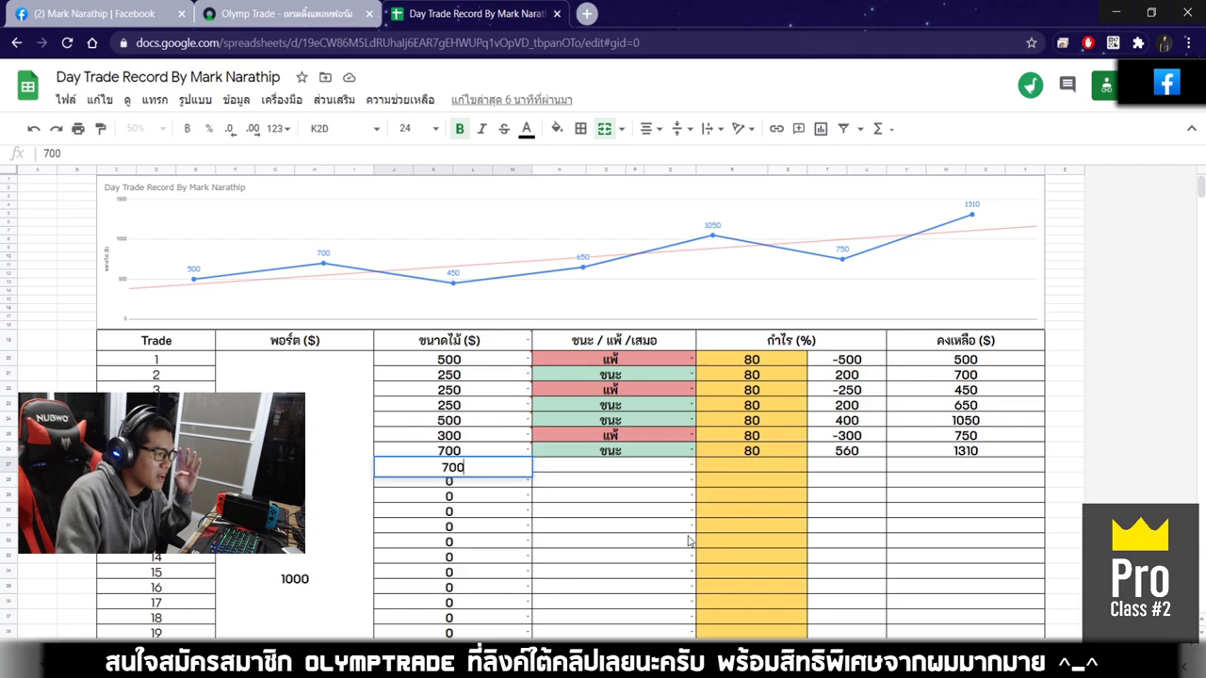
pyautogui.press('Return')
pyautogui.click(594, 468)
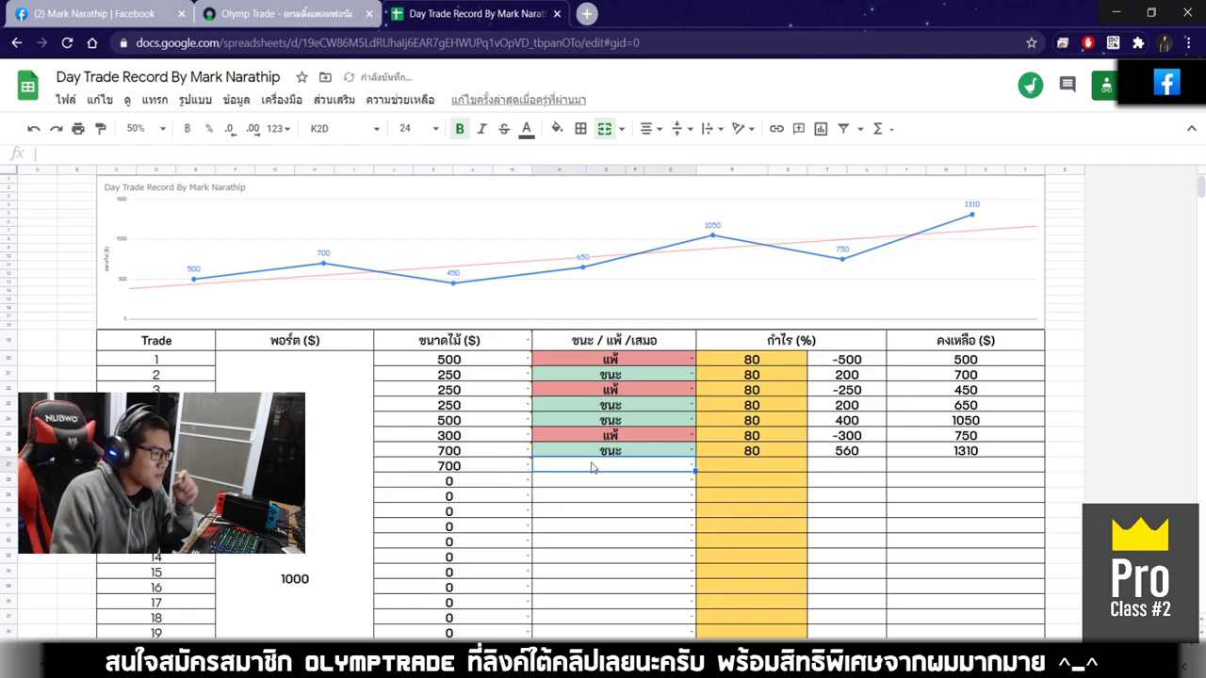
pyautogui.doubleClick(591, 466)
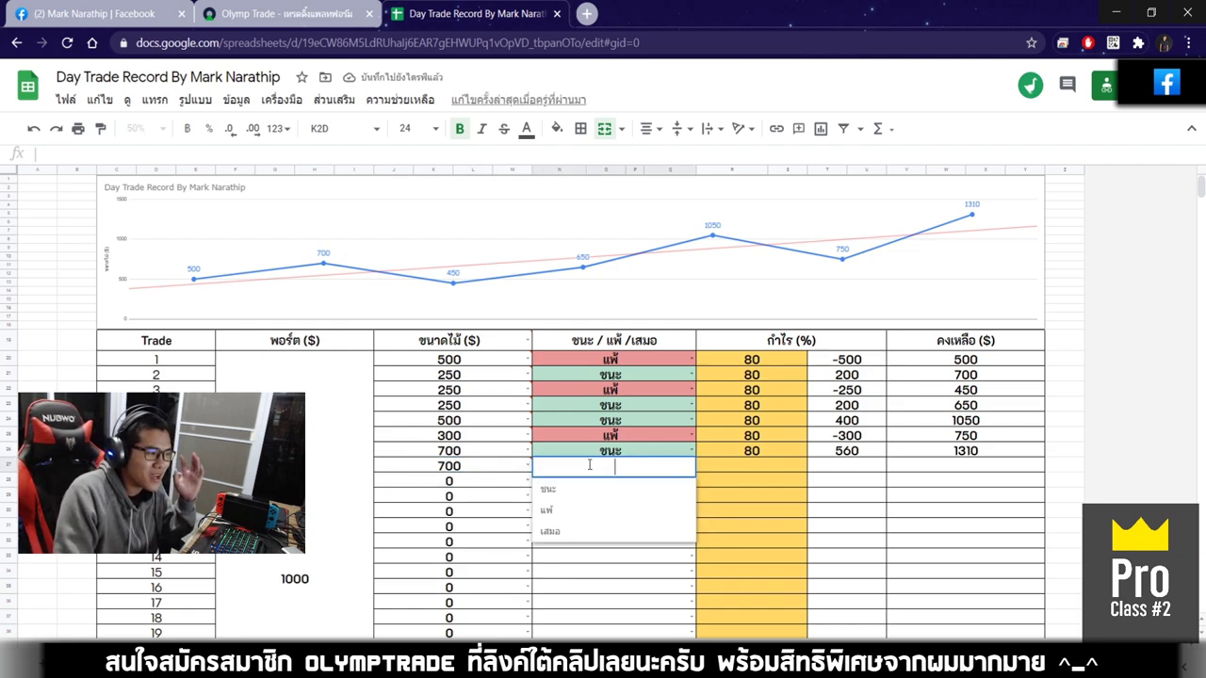
pyautogui.click(686, 490)
pyautogui.click(779, 466)
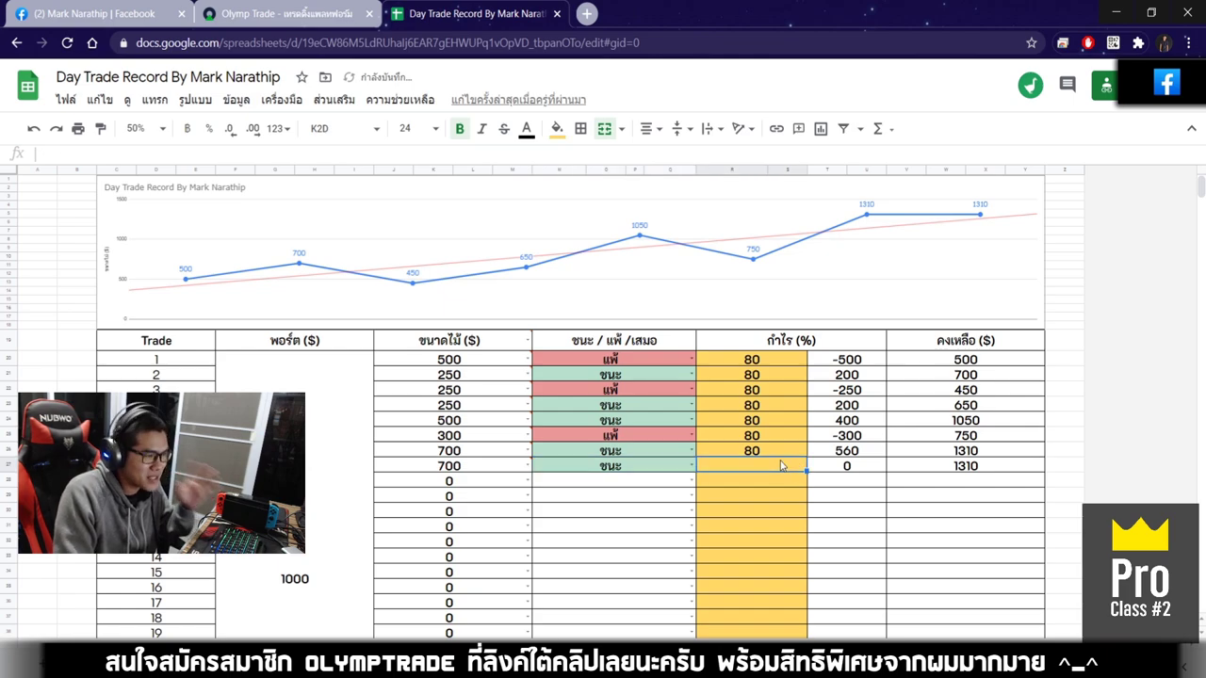
pyautogui.write('80')
pyautogui.press('Return')
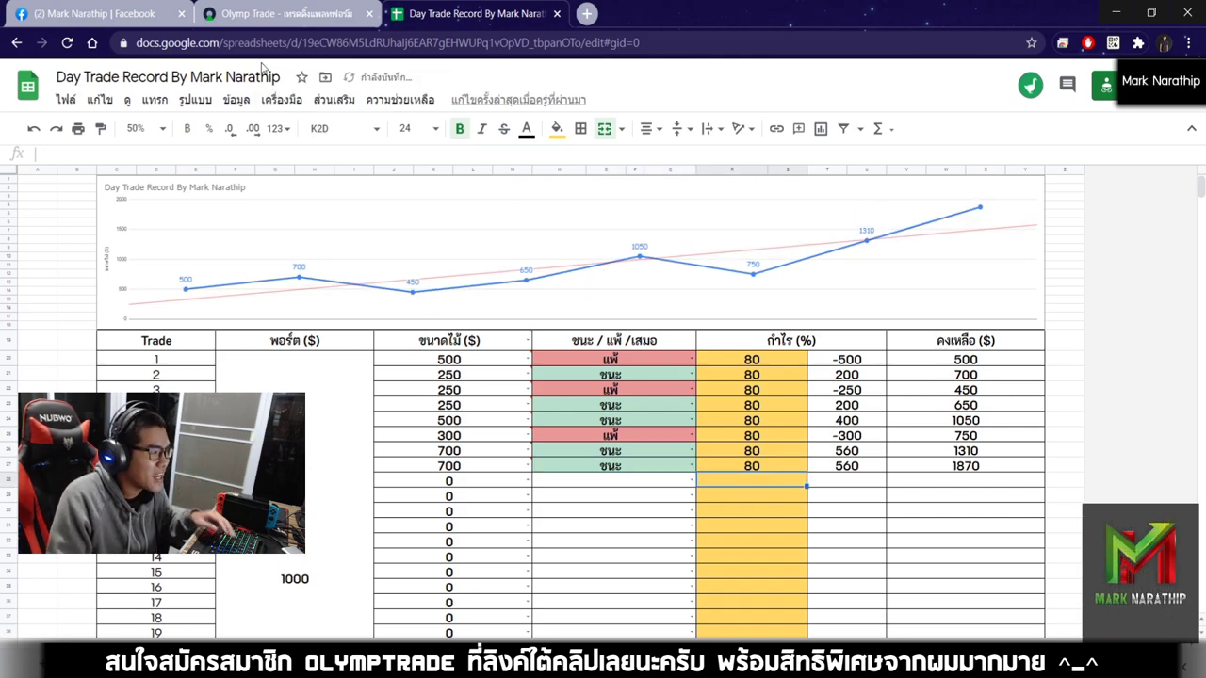
# Step: Check the Olymp Trade account against the spreadsheet and review the win/loss results of the most recent trades
pyautogui.click(282, 14)
pyautogui.click(475, 13)
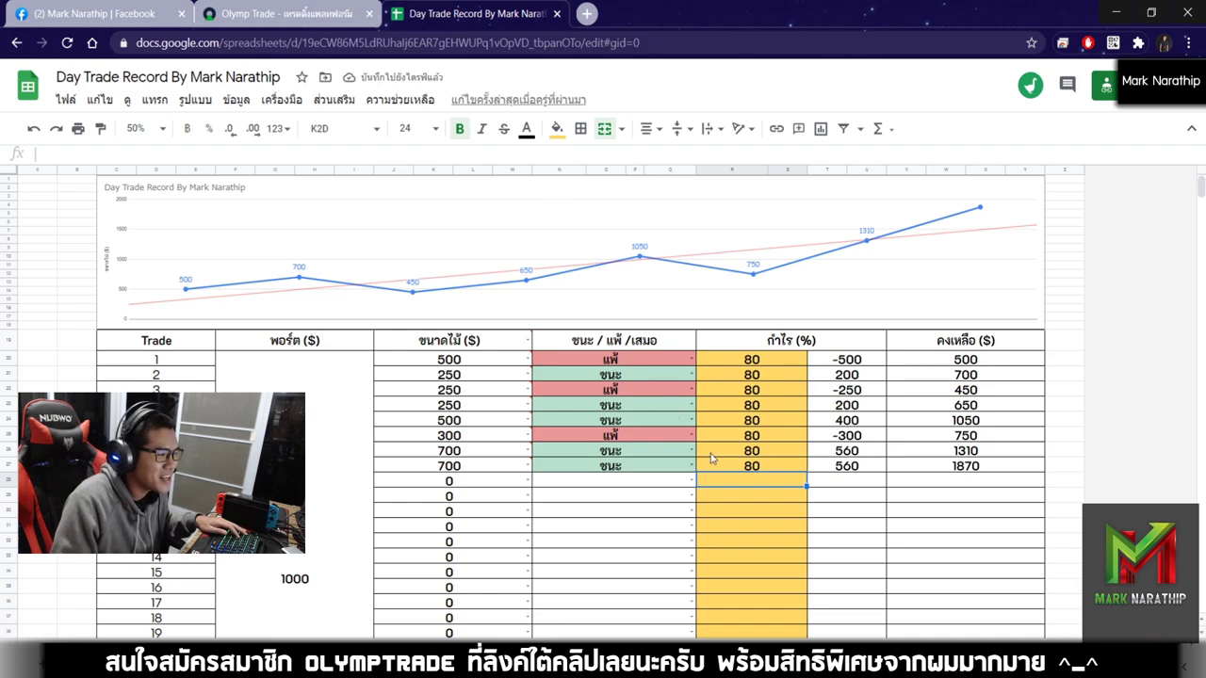
pyautogui.click(921, 482)
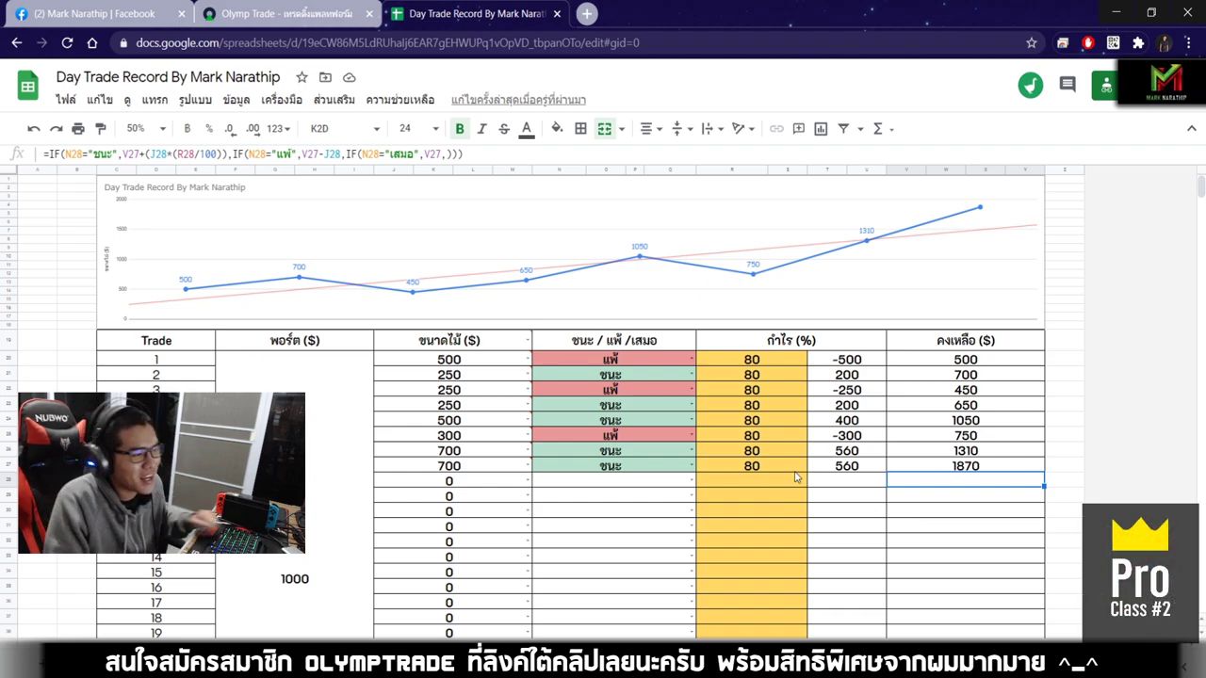
pyautogui.click(610, 501)
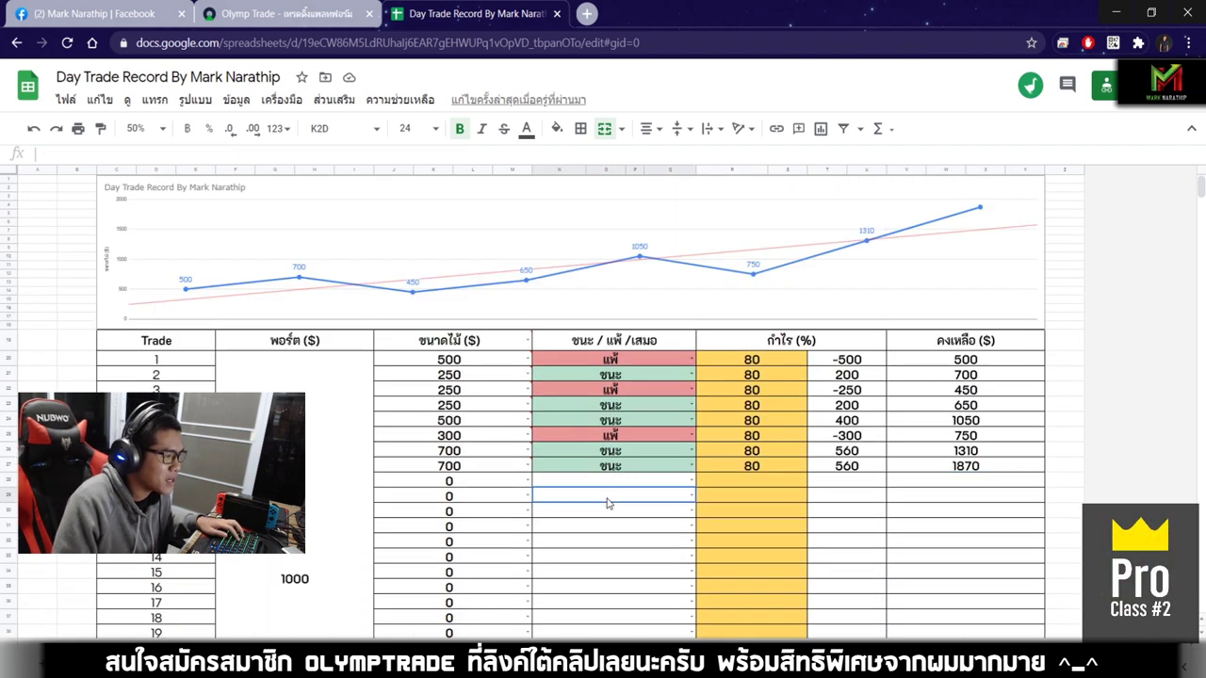
pyautogui.moveTo(630, 465); pyautogui.dragTo(629, 407)
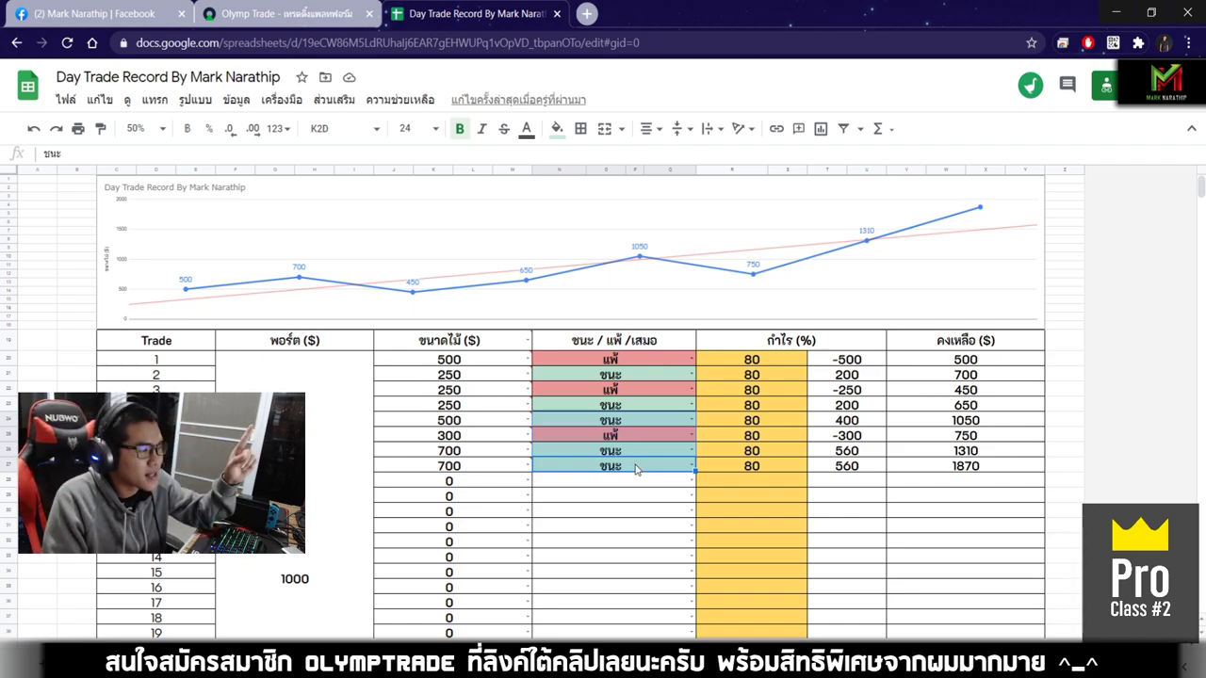
pyautogui.click(636, 476)
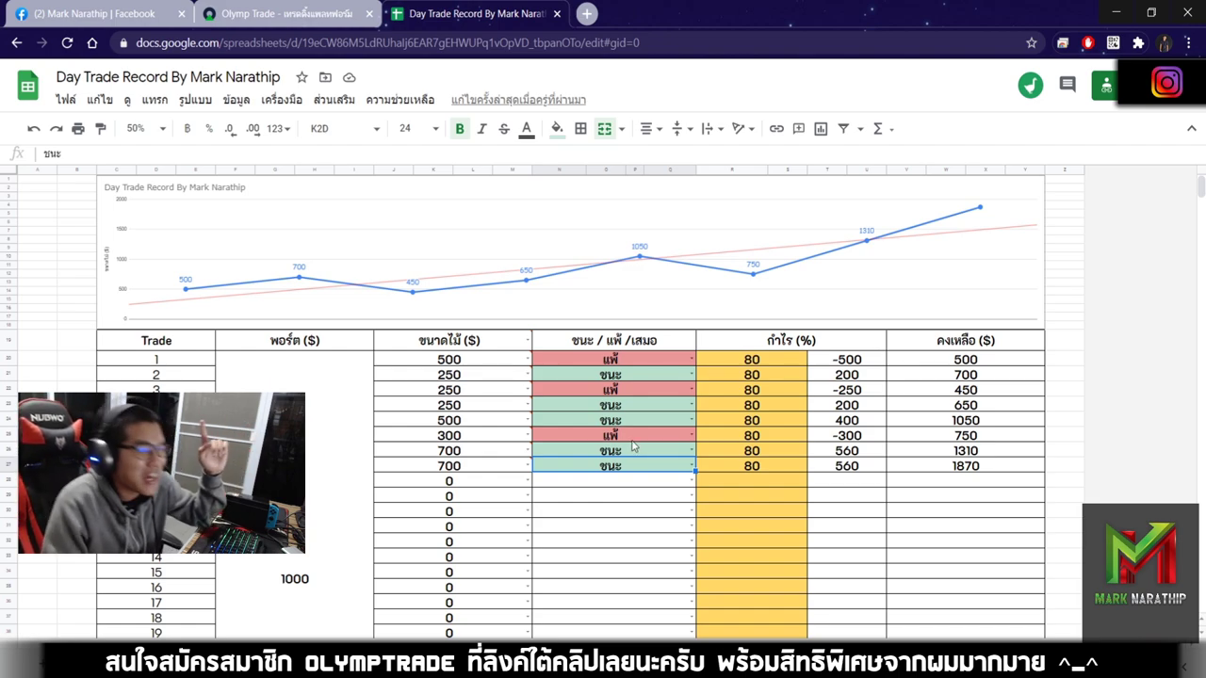
# Step: Examine trade 8's remaining balance and compare the total profit with the goal in the summary row (ทั้งหมด)
pyautogui.scroll(-5, 909, 407)
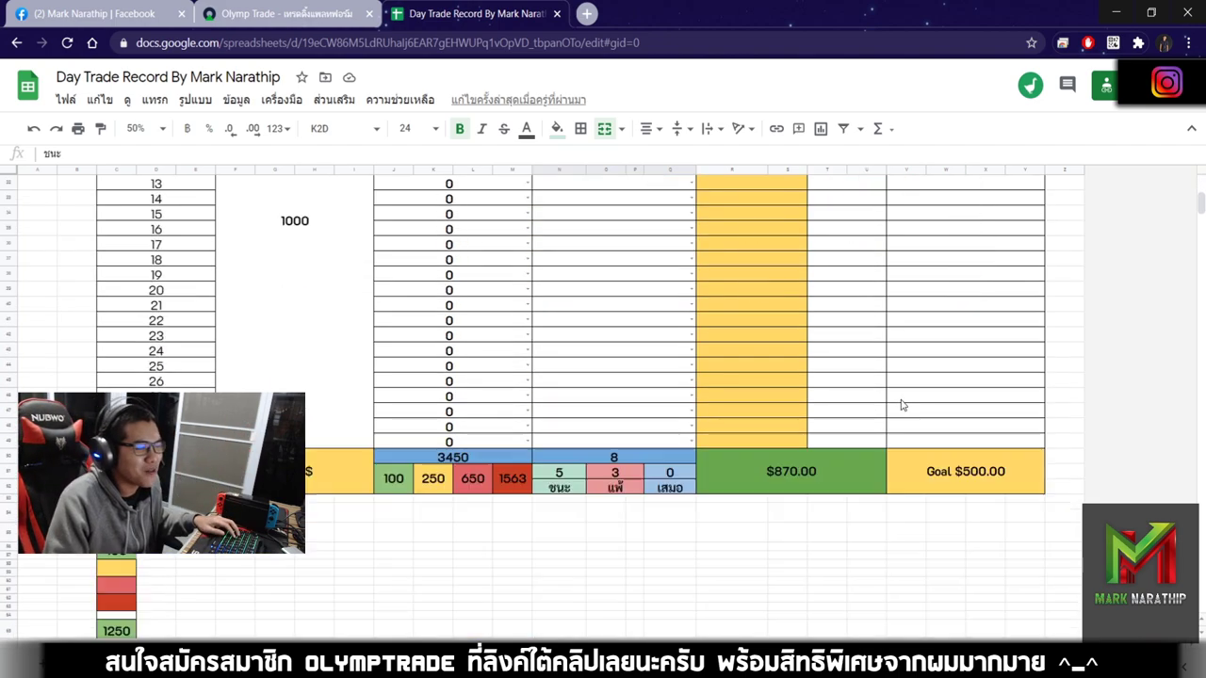
pyautogui.scroll(3, 794, 374)
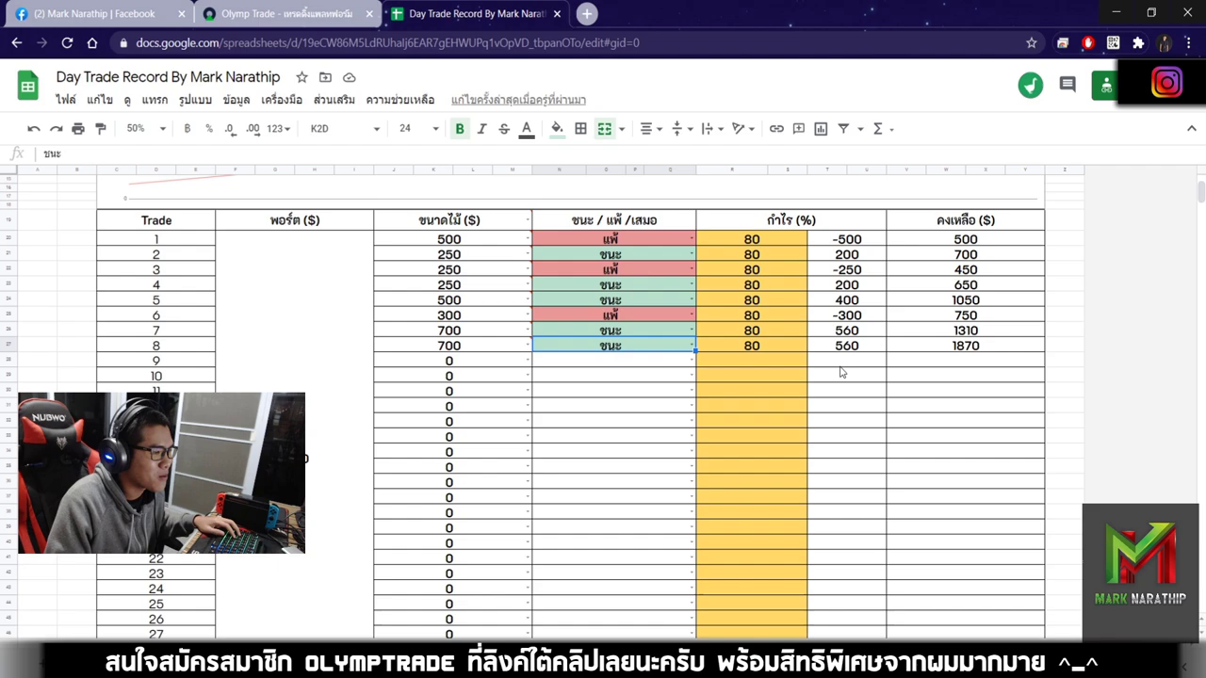
pyautogui.click(987, 348)
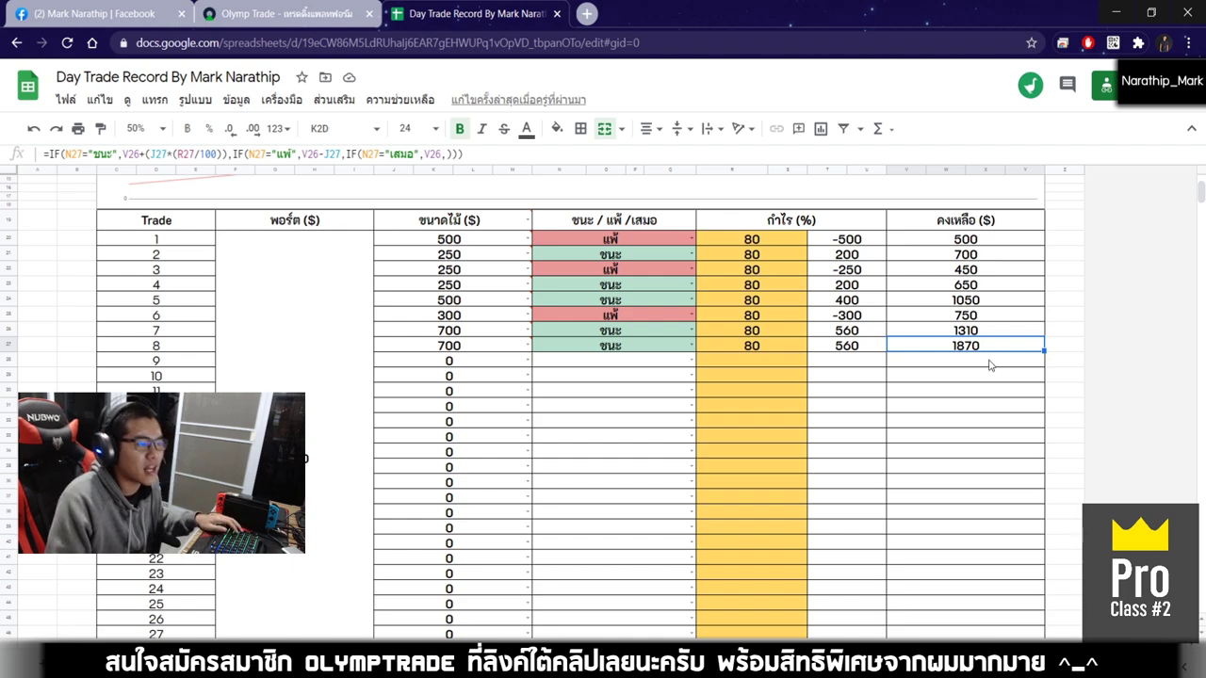
pyautogui.scroll(-5, 835, 401)
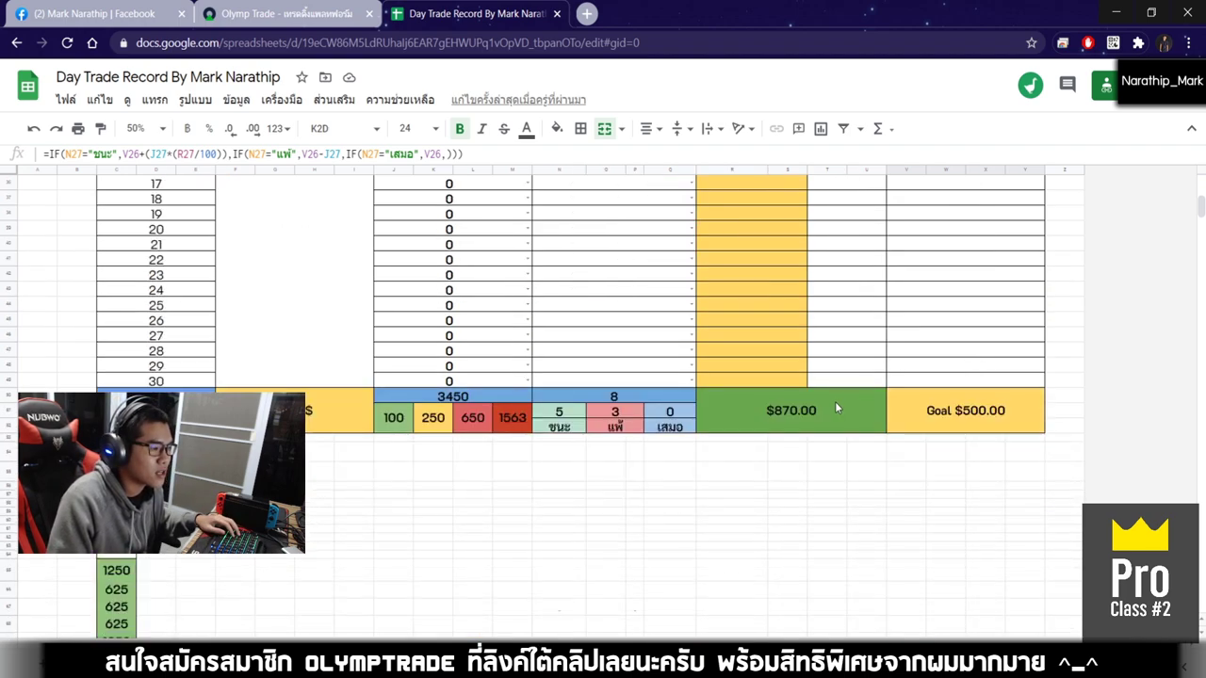
pyautogui.click(834, 402)
pyautogui.scroll(-1, 830, 448)
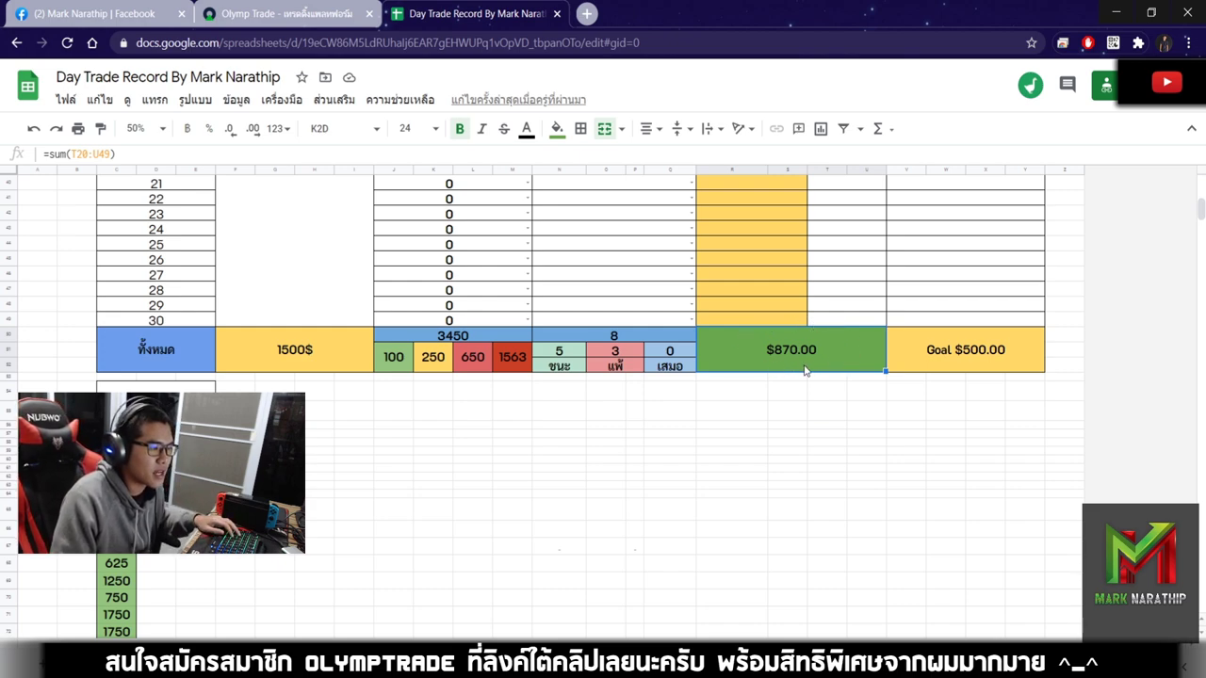
pyautogui.click(956, 364)
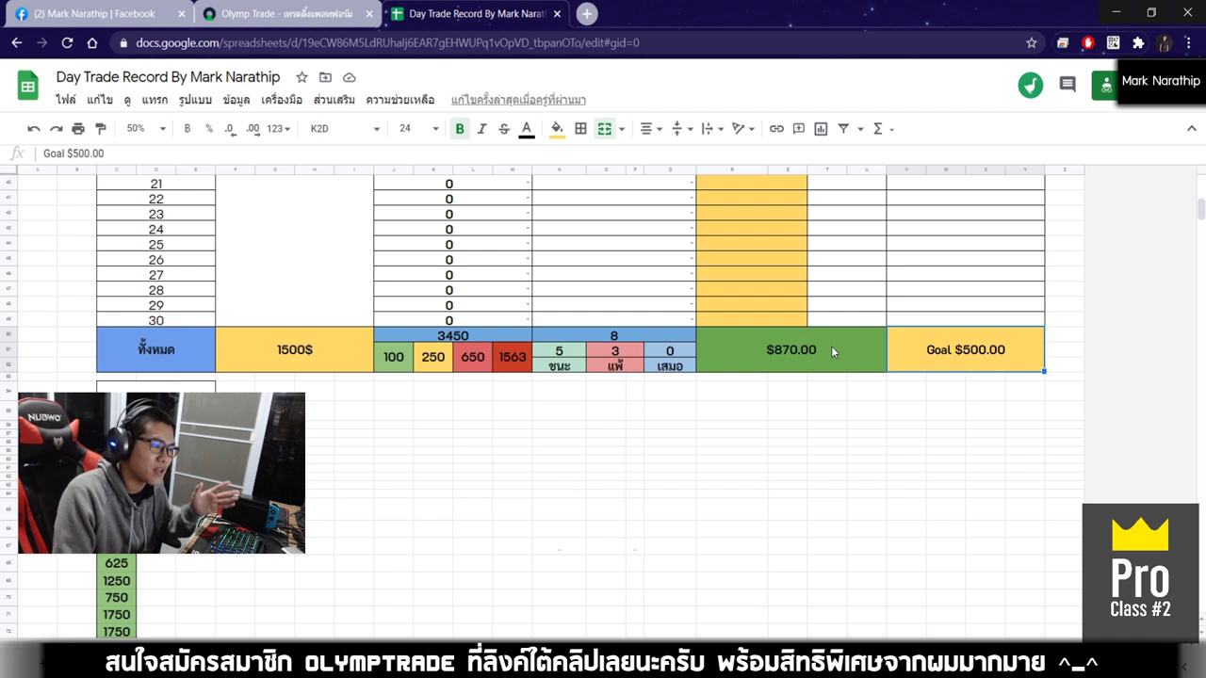
pyautogui.click(776, 353)
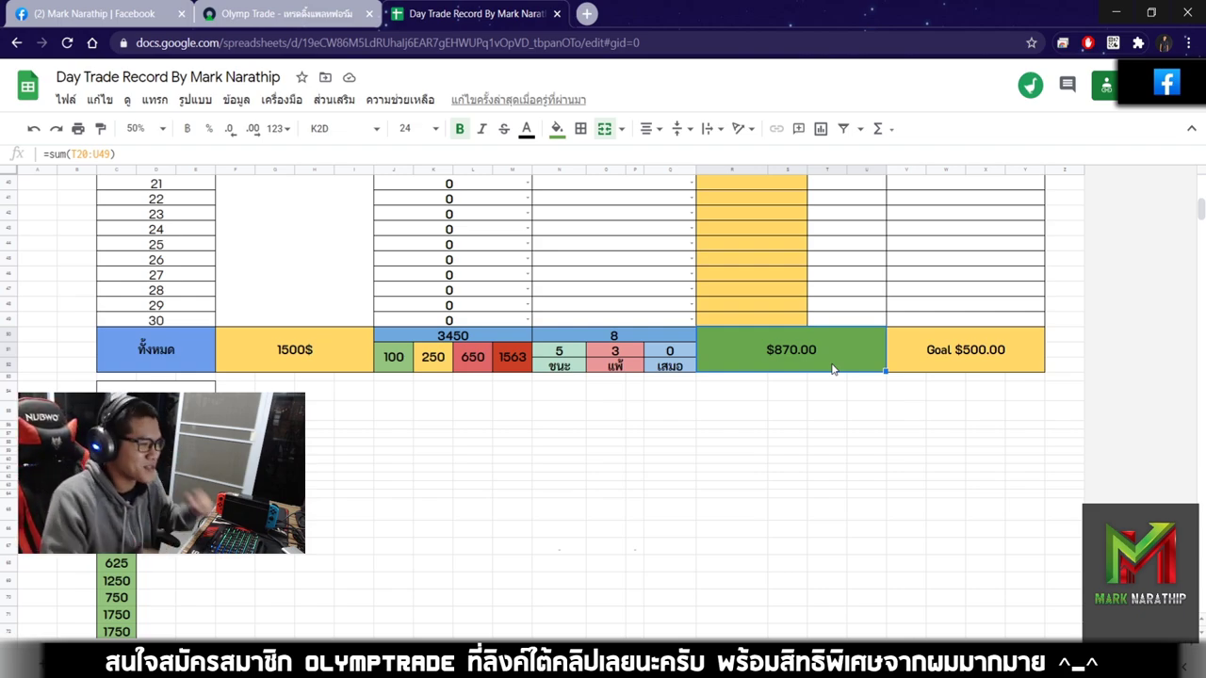
# Step: Review the logged trades and equity chart once more and recheck the total profit cell in the summary row
pyautogui.scroll(5, 891, 358)
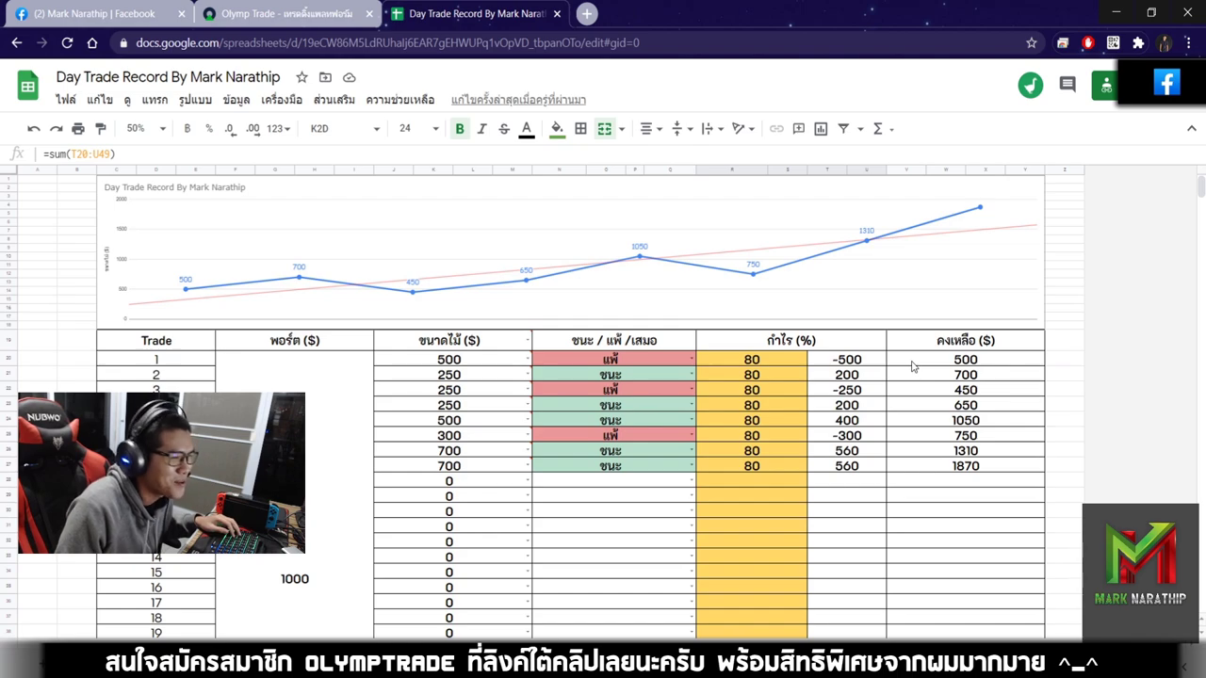
pyautogui.click(665, 485)
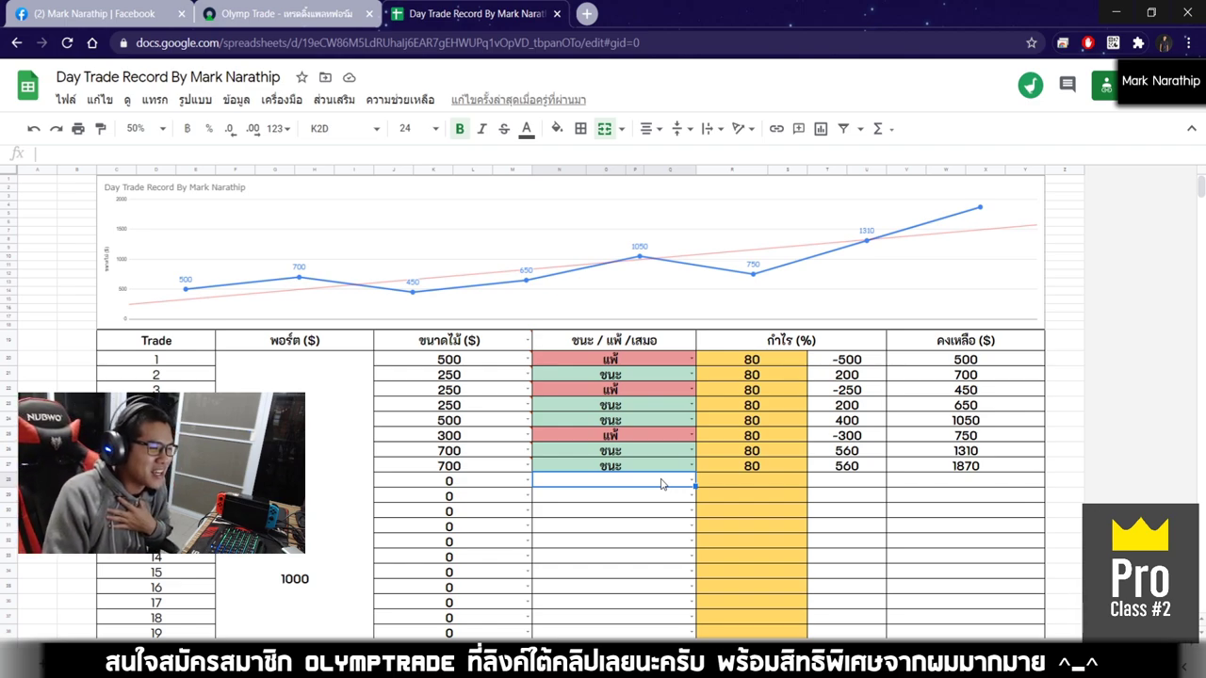
pyautogui.click(773, 515)
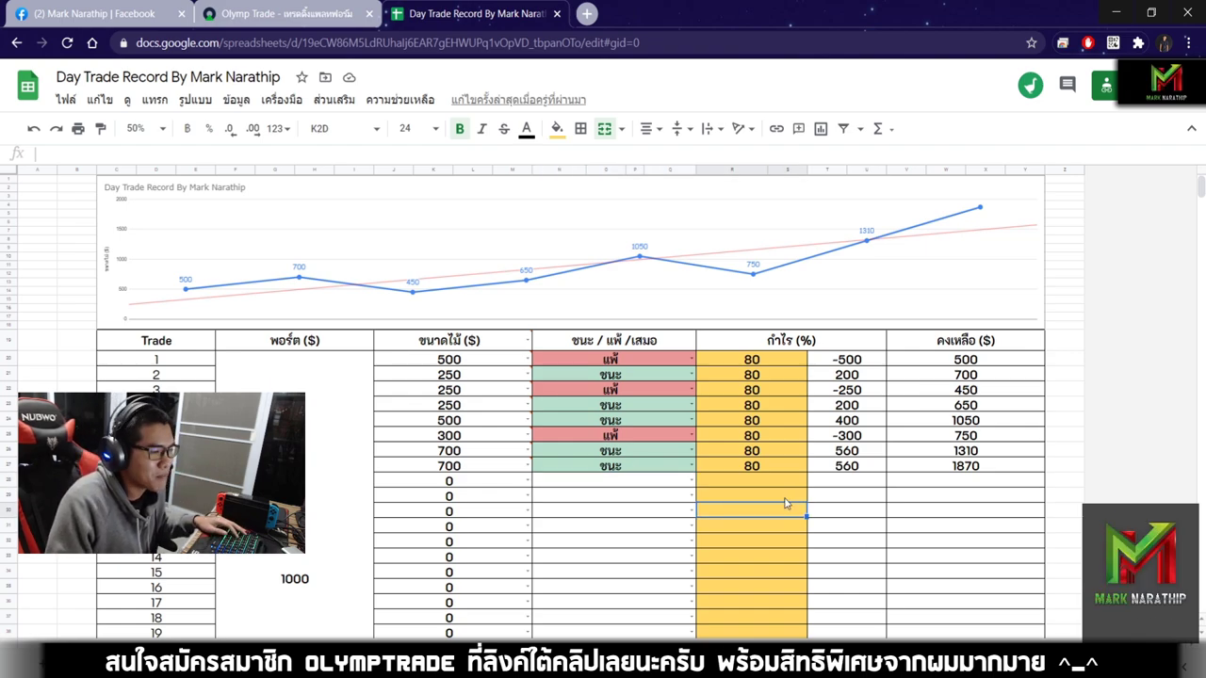
pyautogui.scroll(-4, 984, 485)
pyautogui.scroll(-2, 984, 485)
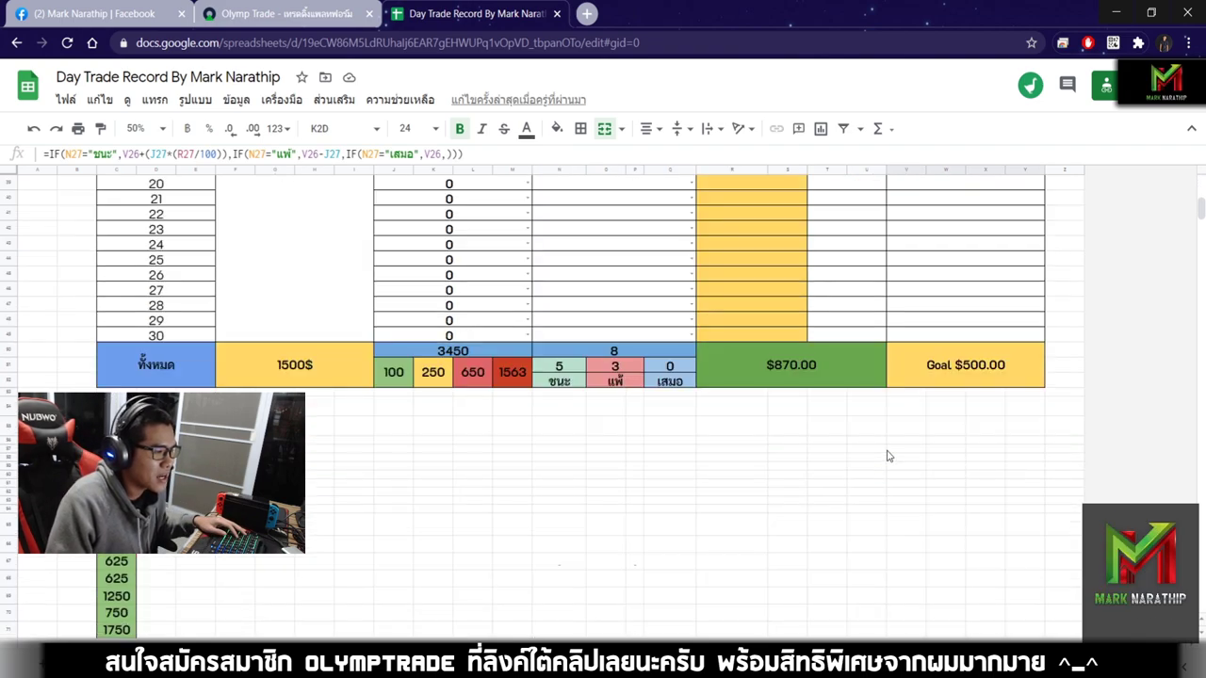
pyautogui.click(834, 361)
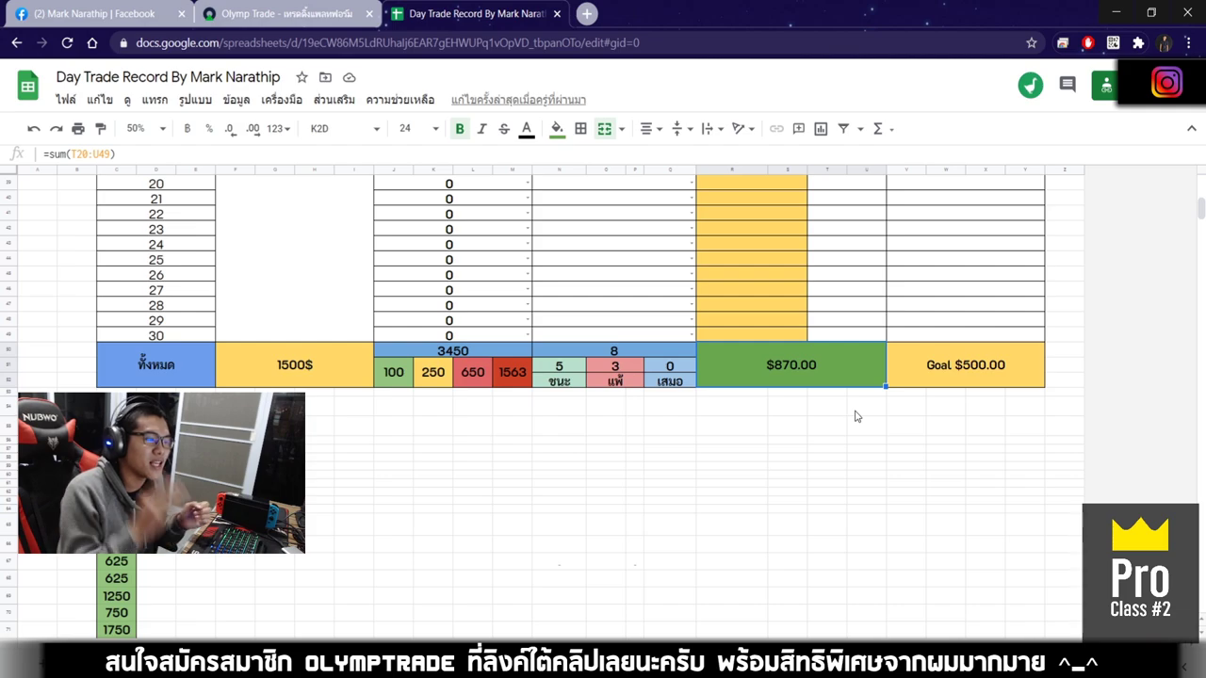
# Step: Look up "แปลง" in a new browser tab and open the suggested MSN Money currency converter (แปลงสกุลเงิน)
pyautogui.click(588, 13)
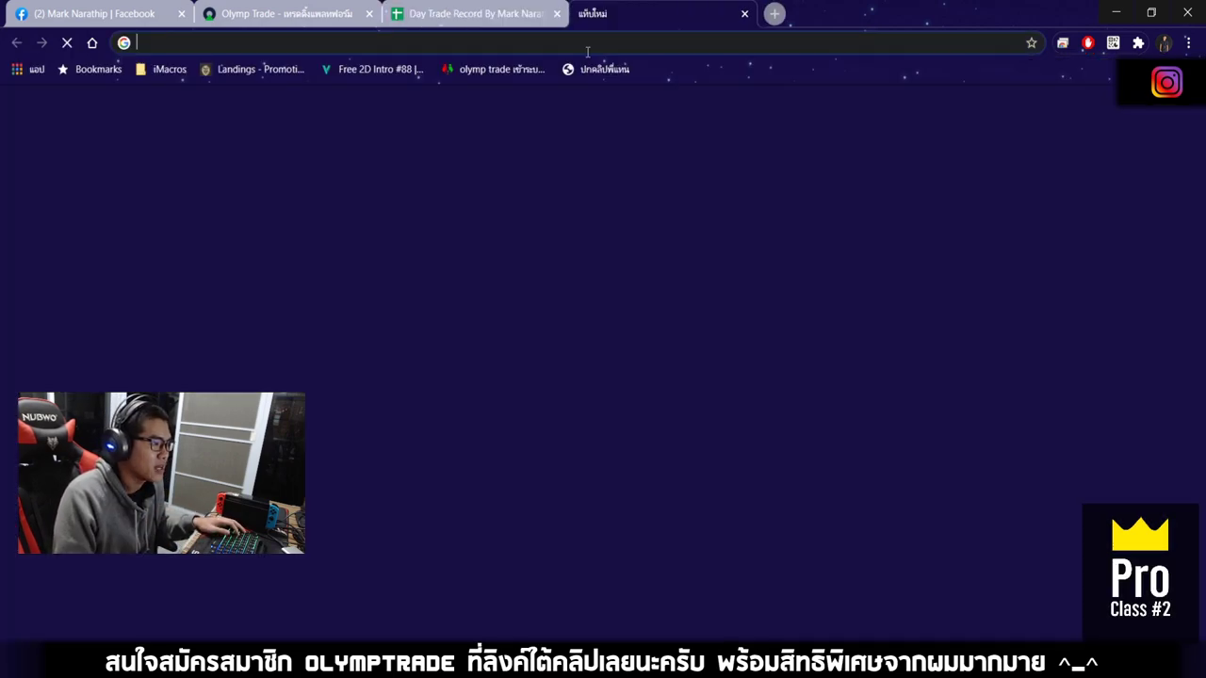
pyautogui.write('แปลง')
pyautogui.press('Down')
pyautogui.press('Down')
pyautogui.press('Down')
pyautogui.press('Down')
pyautogui.press('Down')
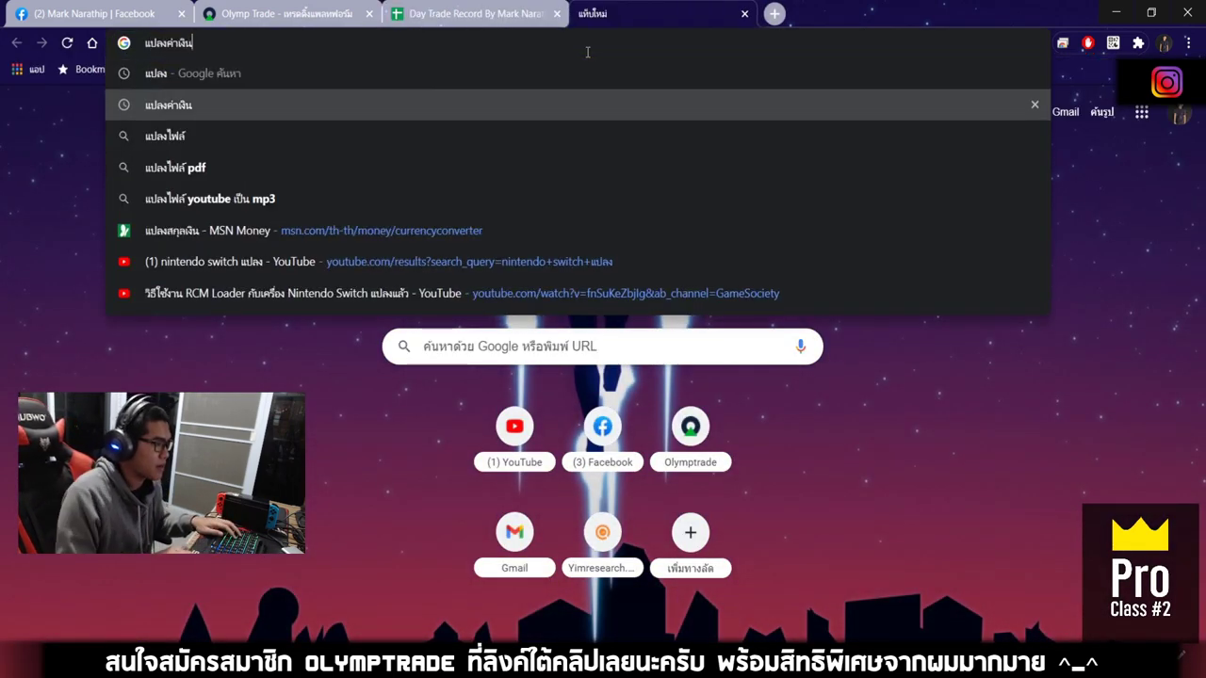
pyautogui.press('Return')
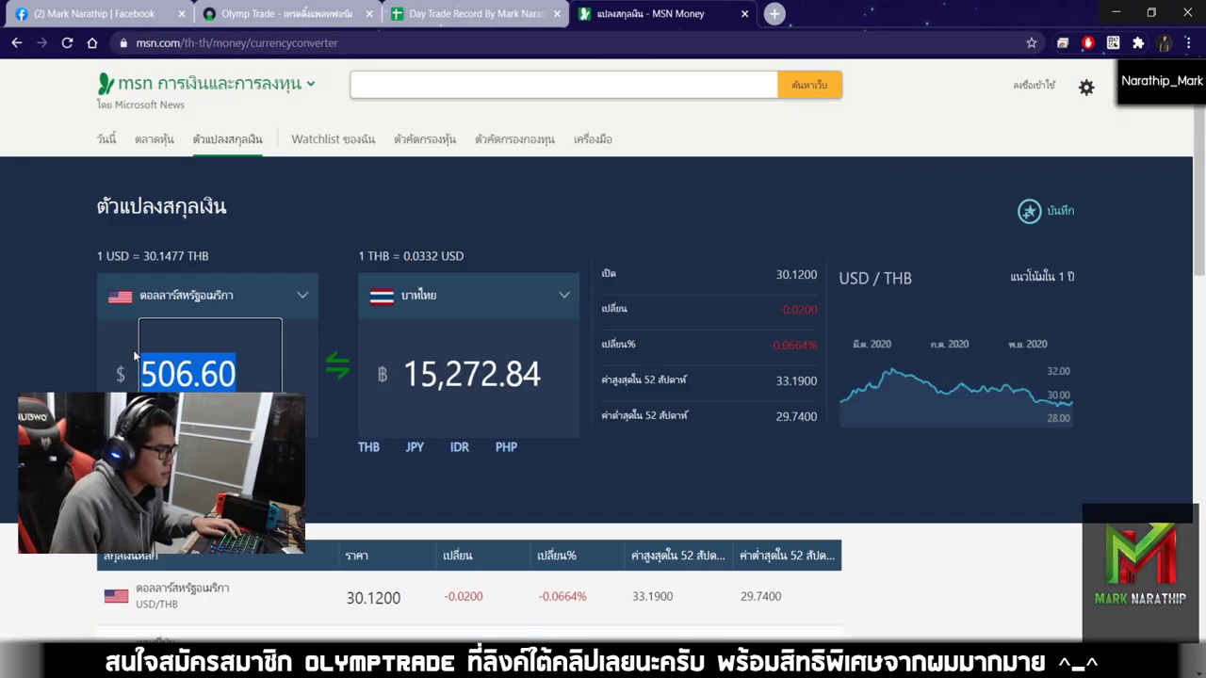
# Step: Set the US dollar amount to 1 in the converter and view its value in Thai baht
pyautogui.moveTo(269, 367); pyautogui.dragTo(133, 350)
pyautogui.write('1')
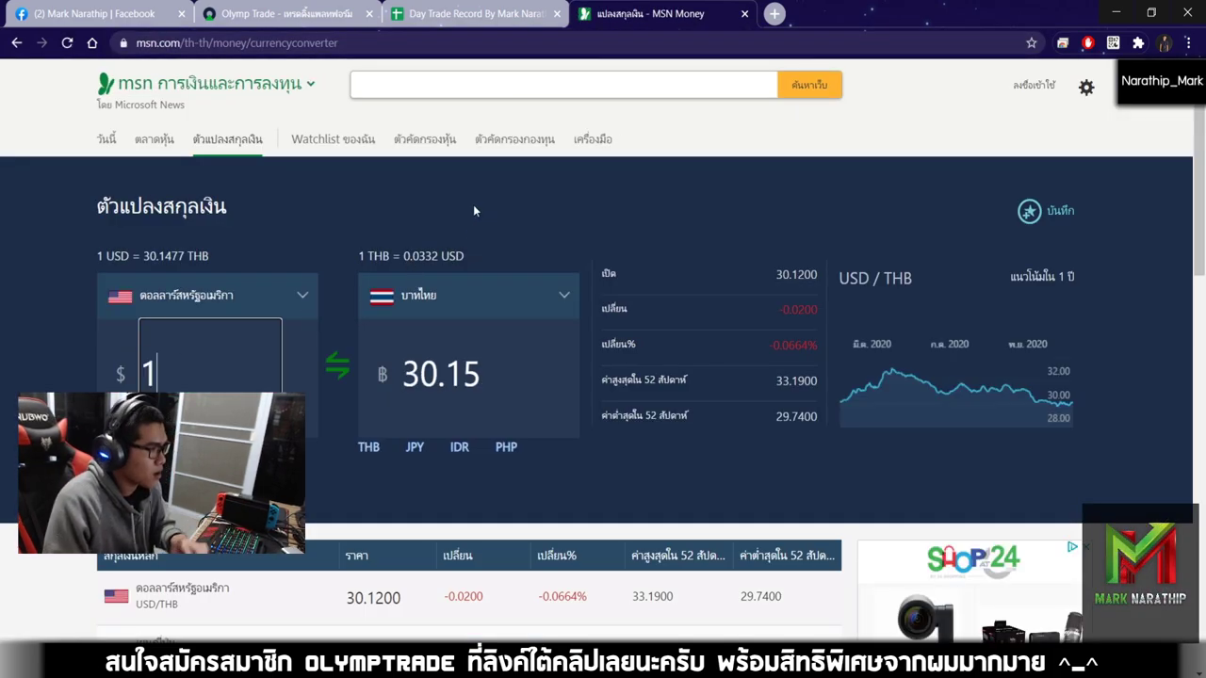
pyautogui.scroll(-1, 592, 197)
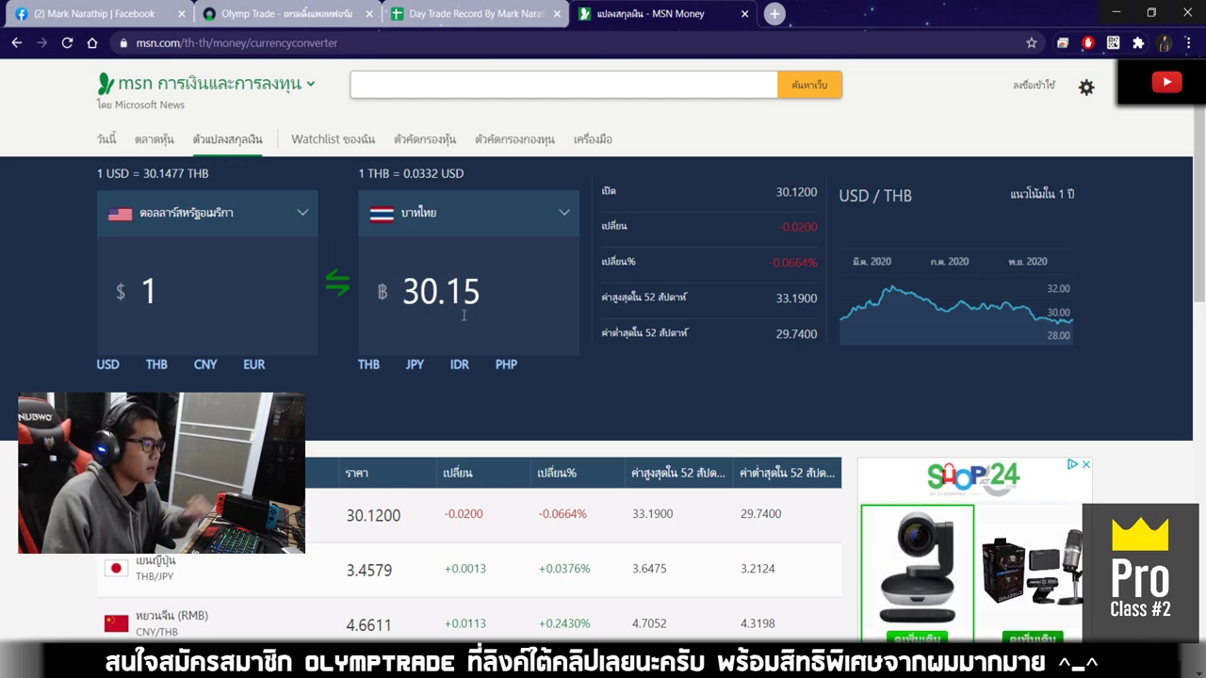
# Step: Recheck the total profit in the Day Trade Record spreadsheet and convert 870 US dollars to Thai baht in the currency converter
pyautogui.click(476, 13)
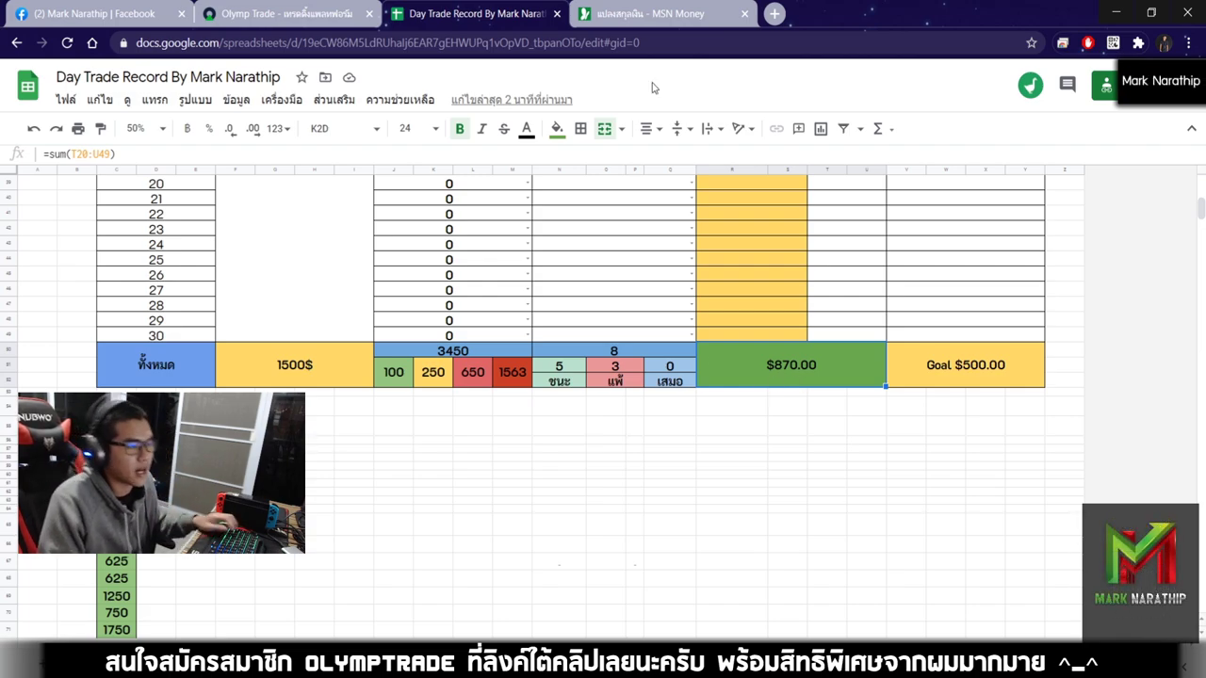
pyautogui.click(636, 14)
pyautogui.click(274, 316)
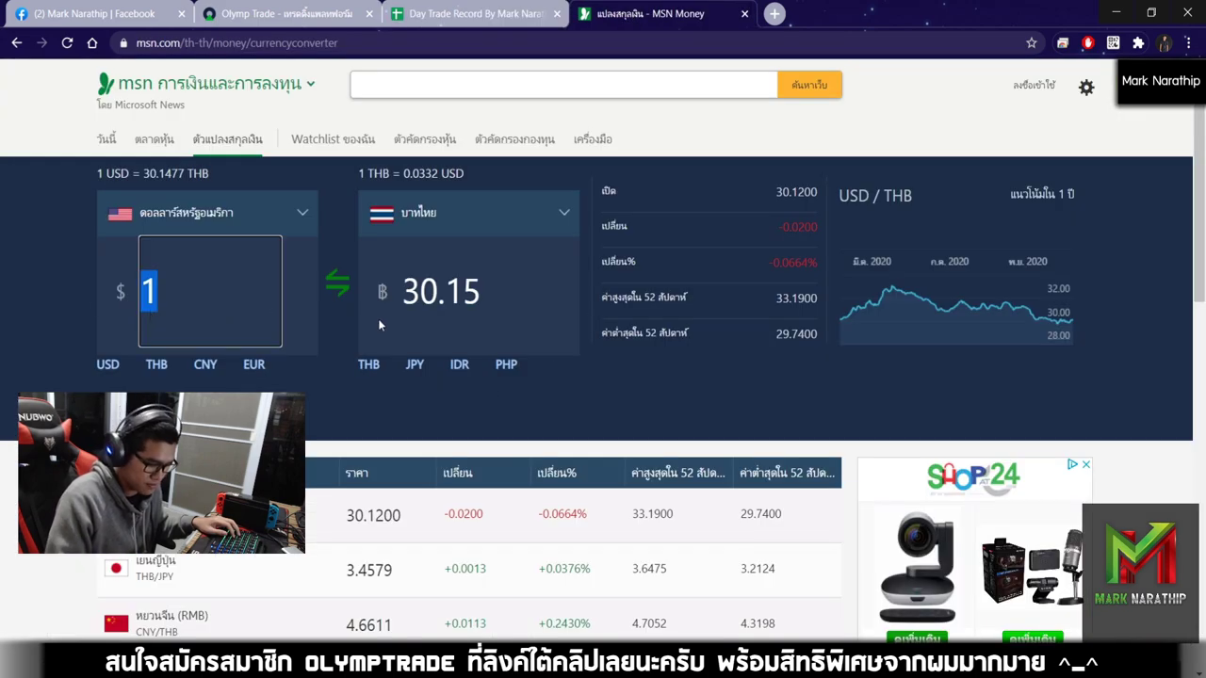
pyautogui.write('870')
pyautogui.click(593, 424)
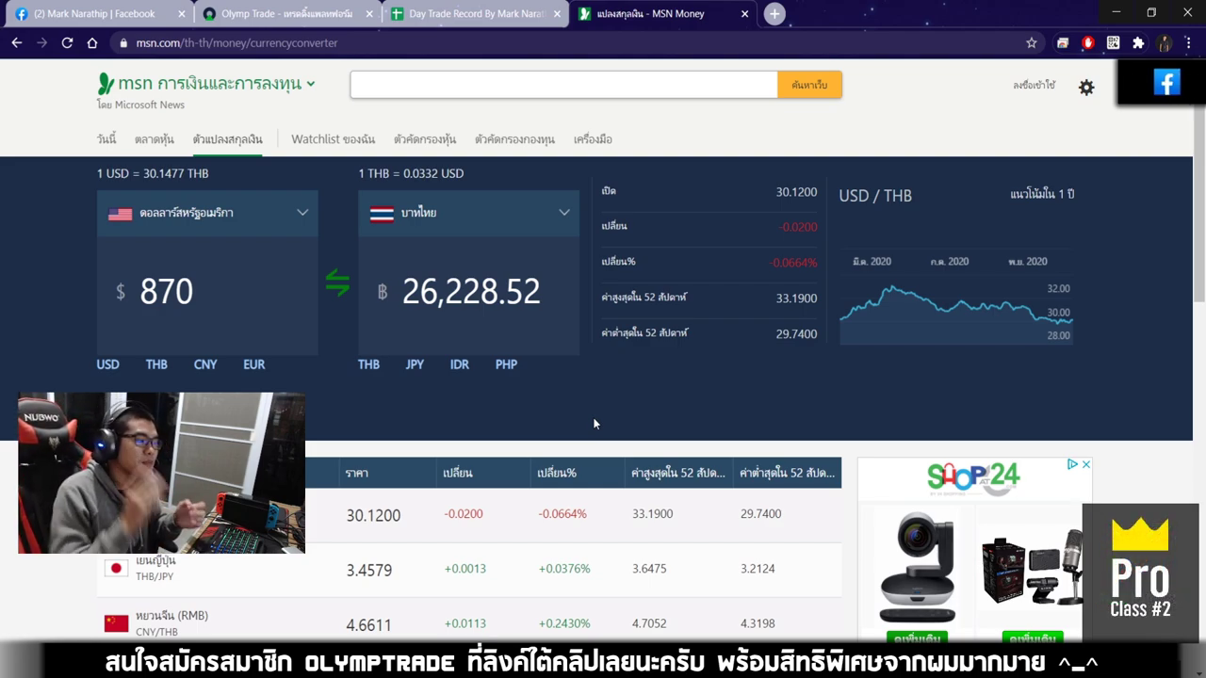
# Step: Highlight the converted baht amount and the US dollar amount in turn to review the day's profit
pyautogui.moveTo(404, 292); pyautogui.dragTo(543, 293)
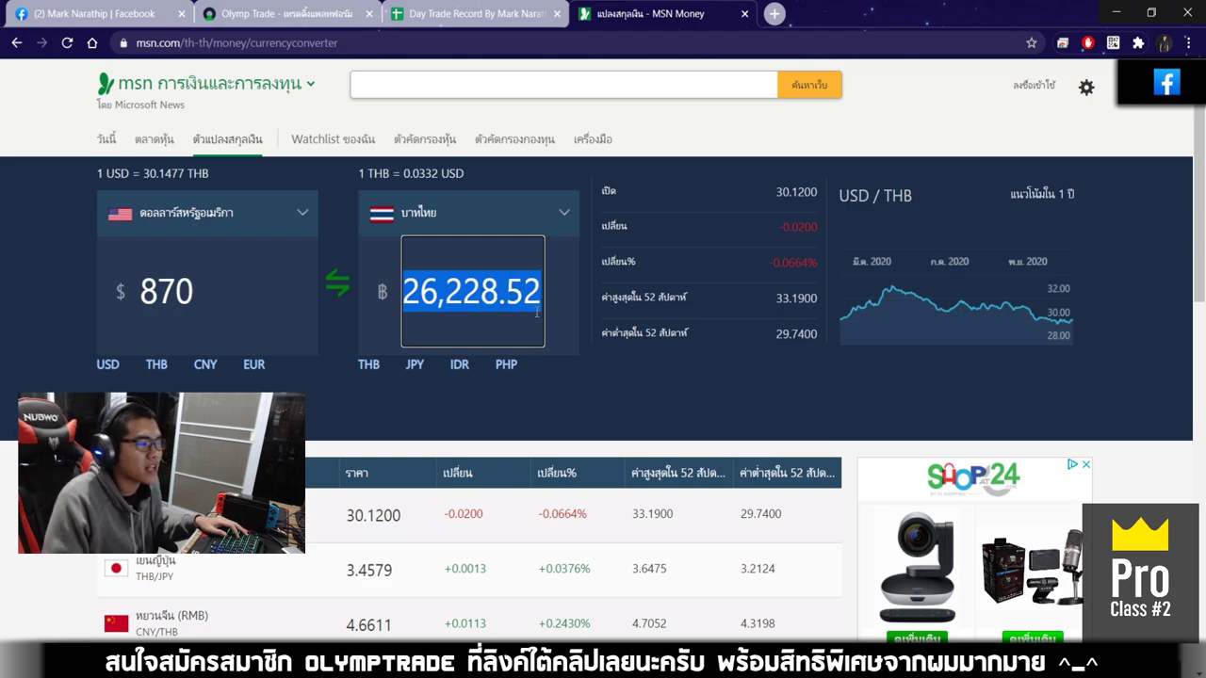
pyautogui.click(627, 417)
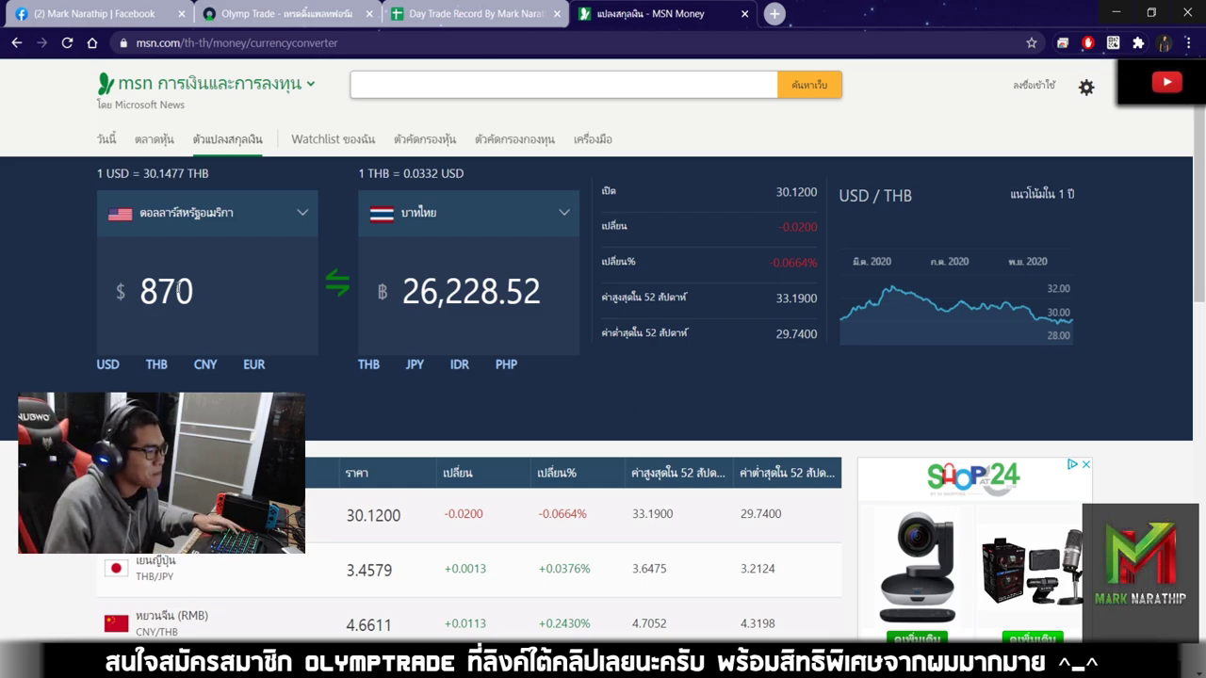
pyautogui.doubleClick(205, 288)
pyautogui.click(622, 396)
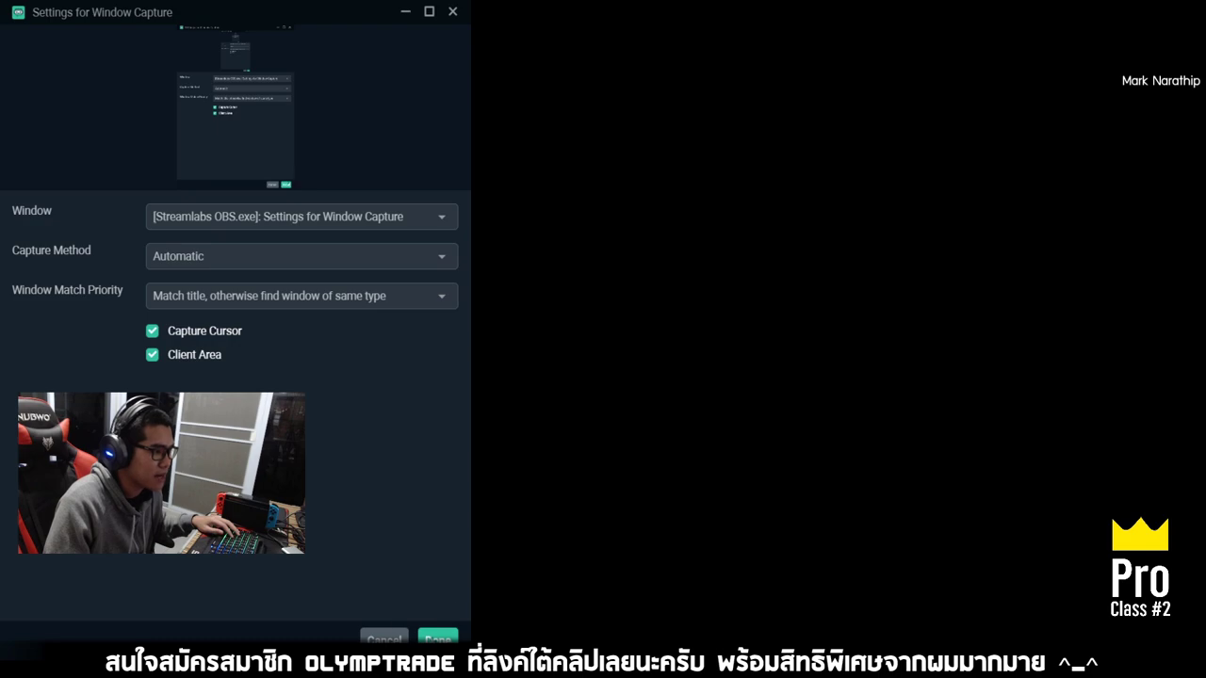
# Step: In Streamlabs OBS, set the Window Capture source to the Streamlabs OBS main window and select the captured picture in the preview
pyautogui.click(316, 216)
pyautogui.click(294, 310)
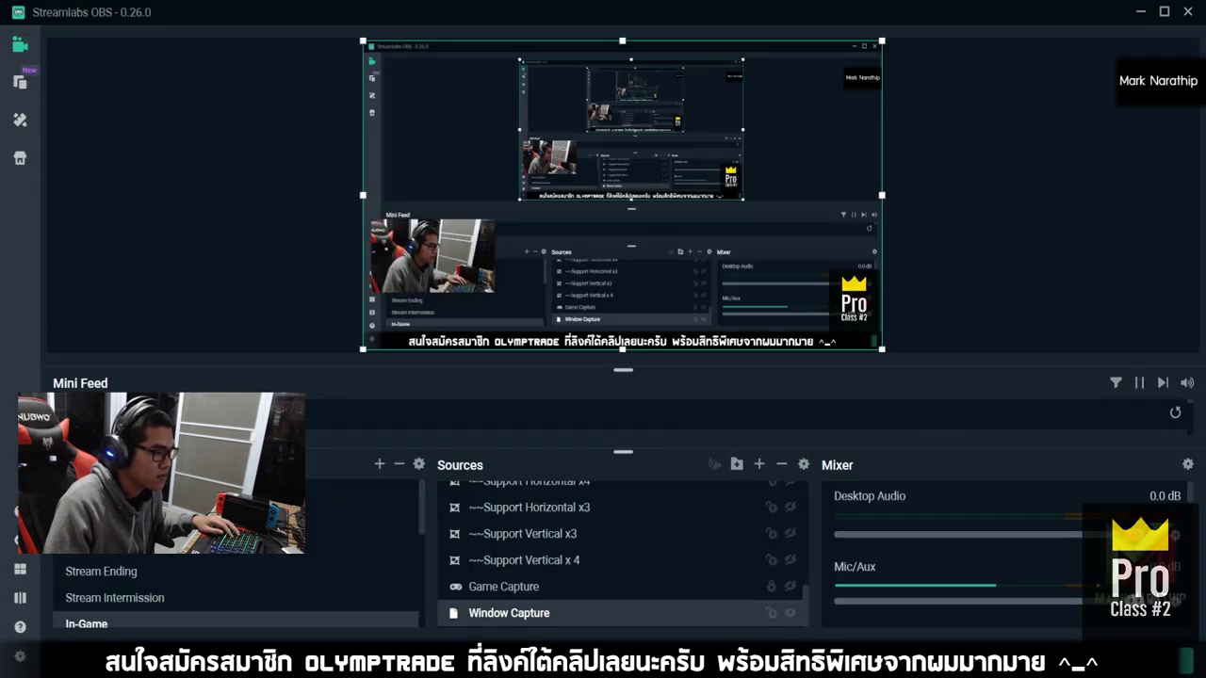
pyautogui.click(1001, 281)
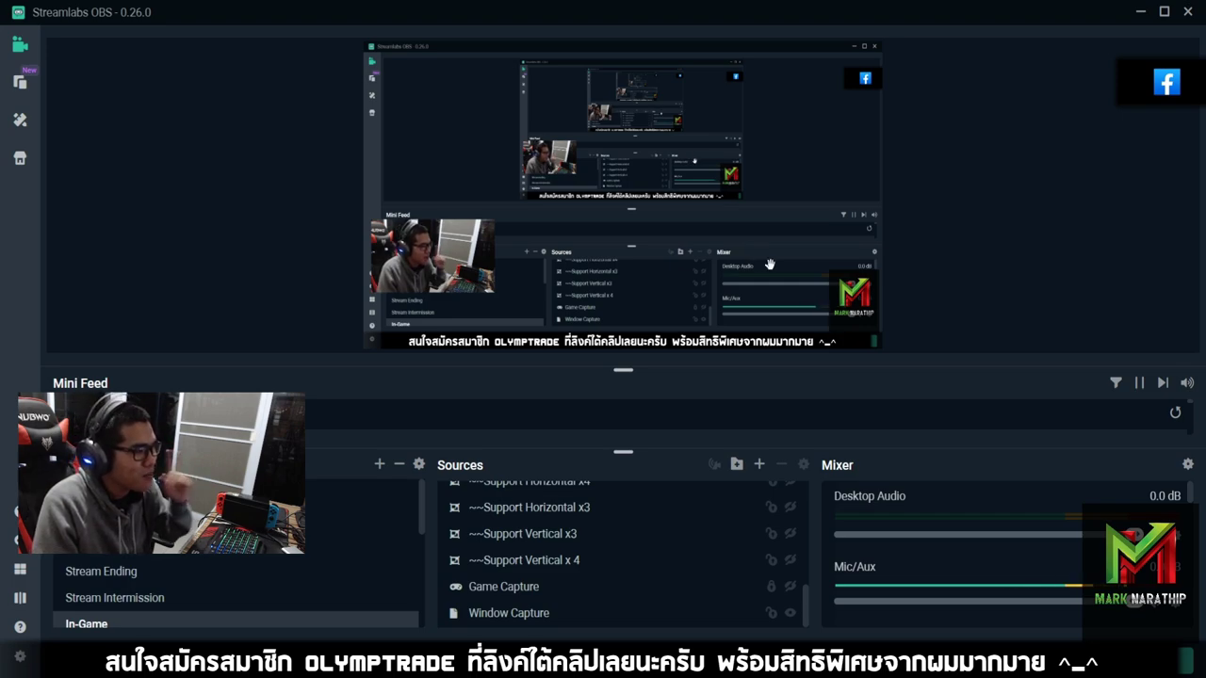
pyautogui.click(770, 265)
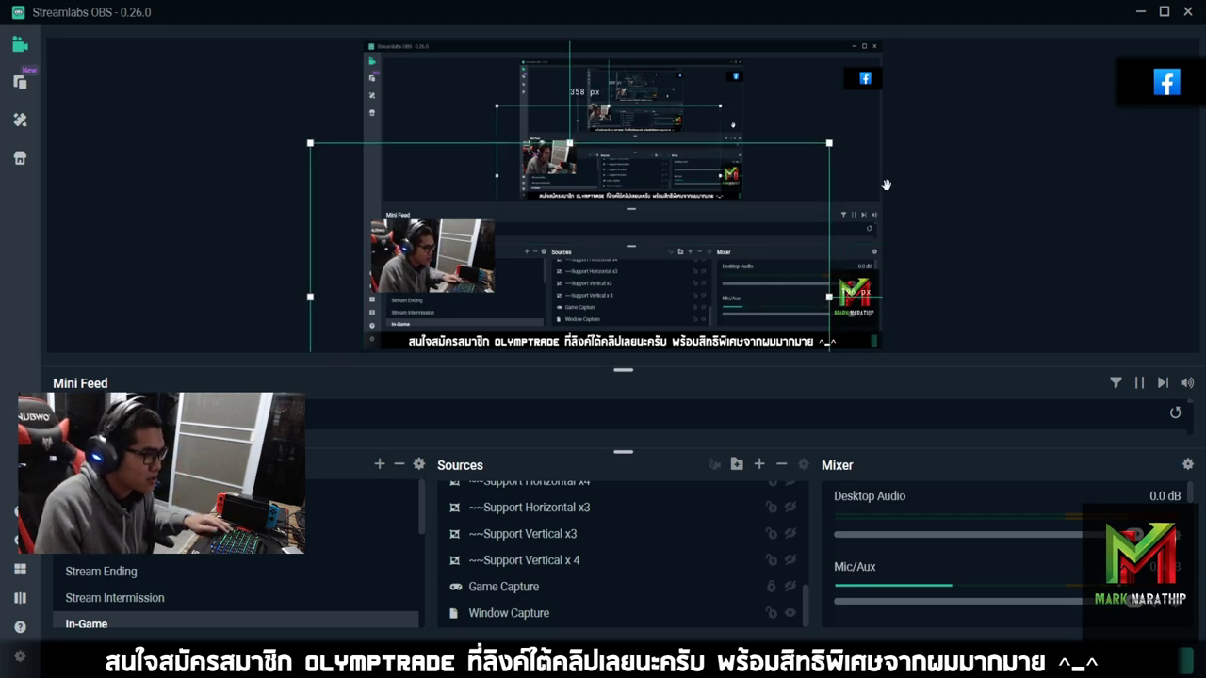